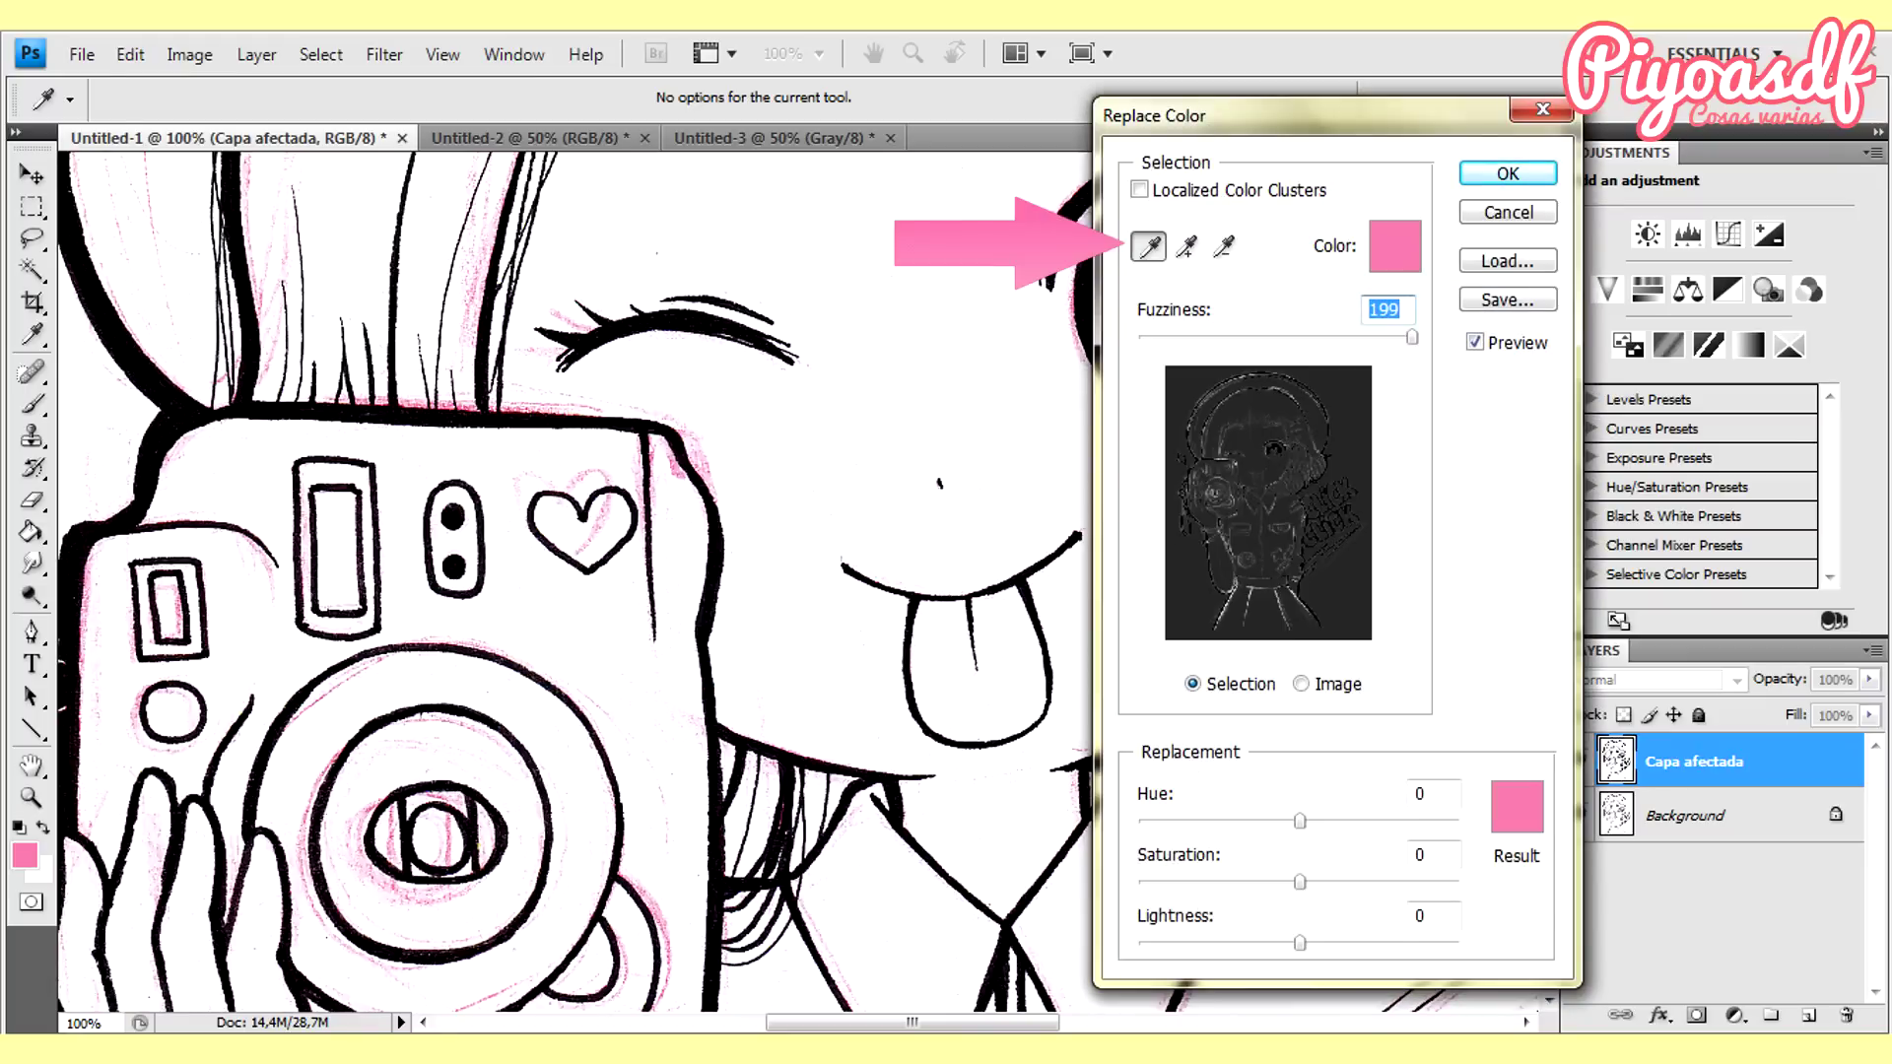
Step: Raise the replacement lightness of the sampled pink sketch colour to the maximum in Replace Color
drag(1300, 943, 1459, 943)
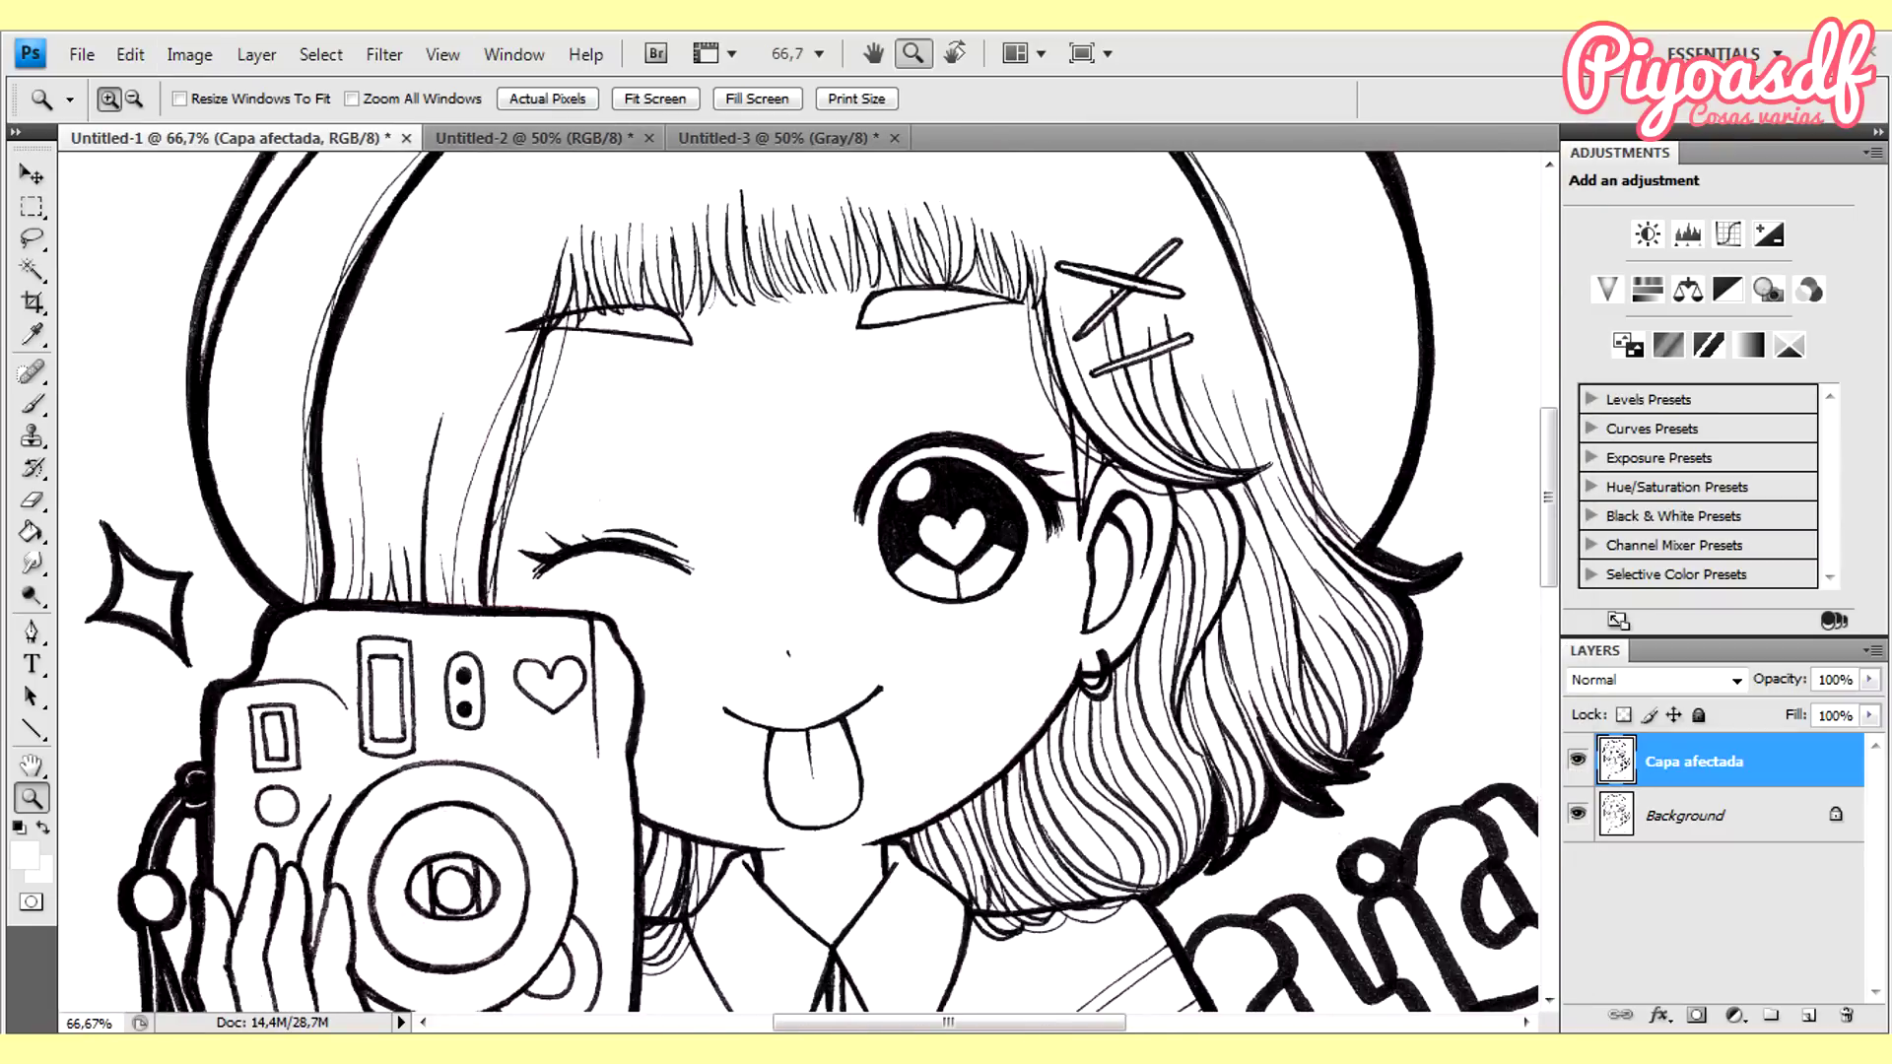
Step: Darken the lineart with a Selective Color adjustment, setting Black to +100% for the Blacks
click(189, 54)
mouse_move(232, 126)
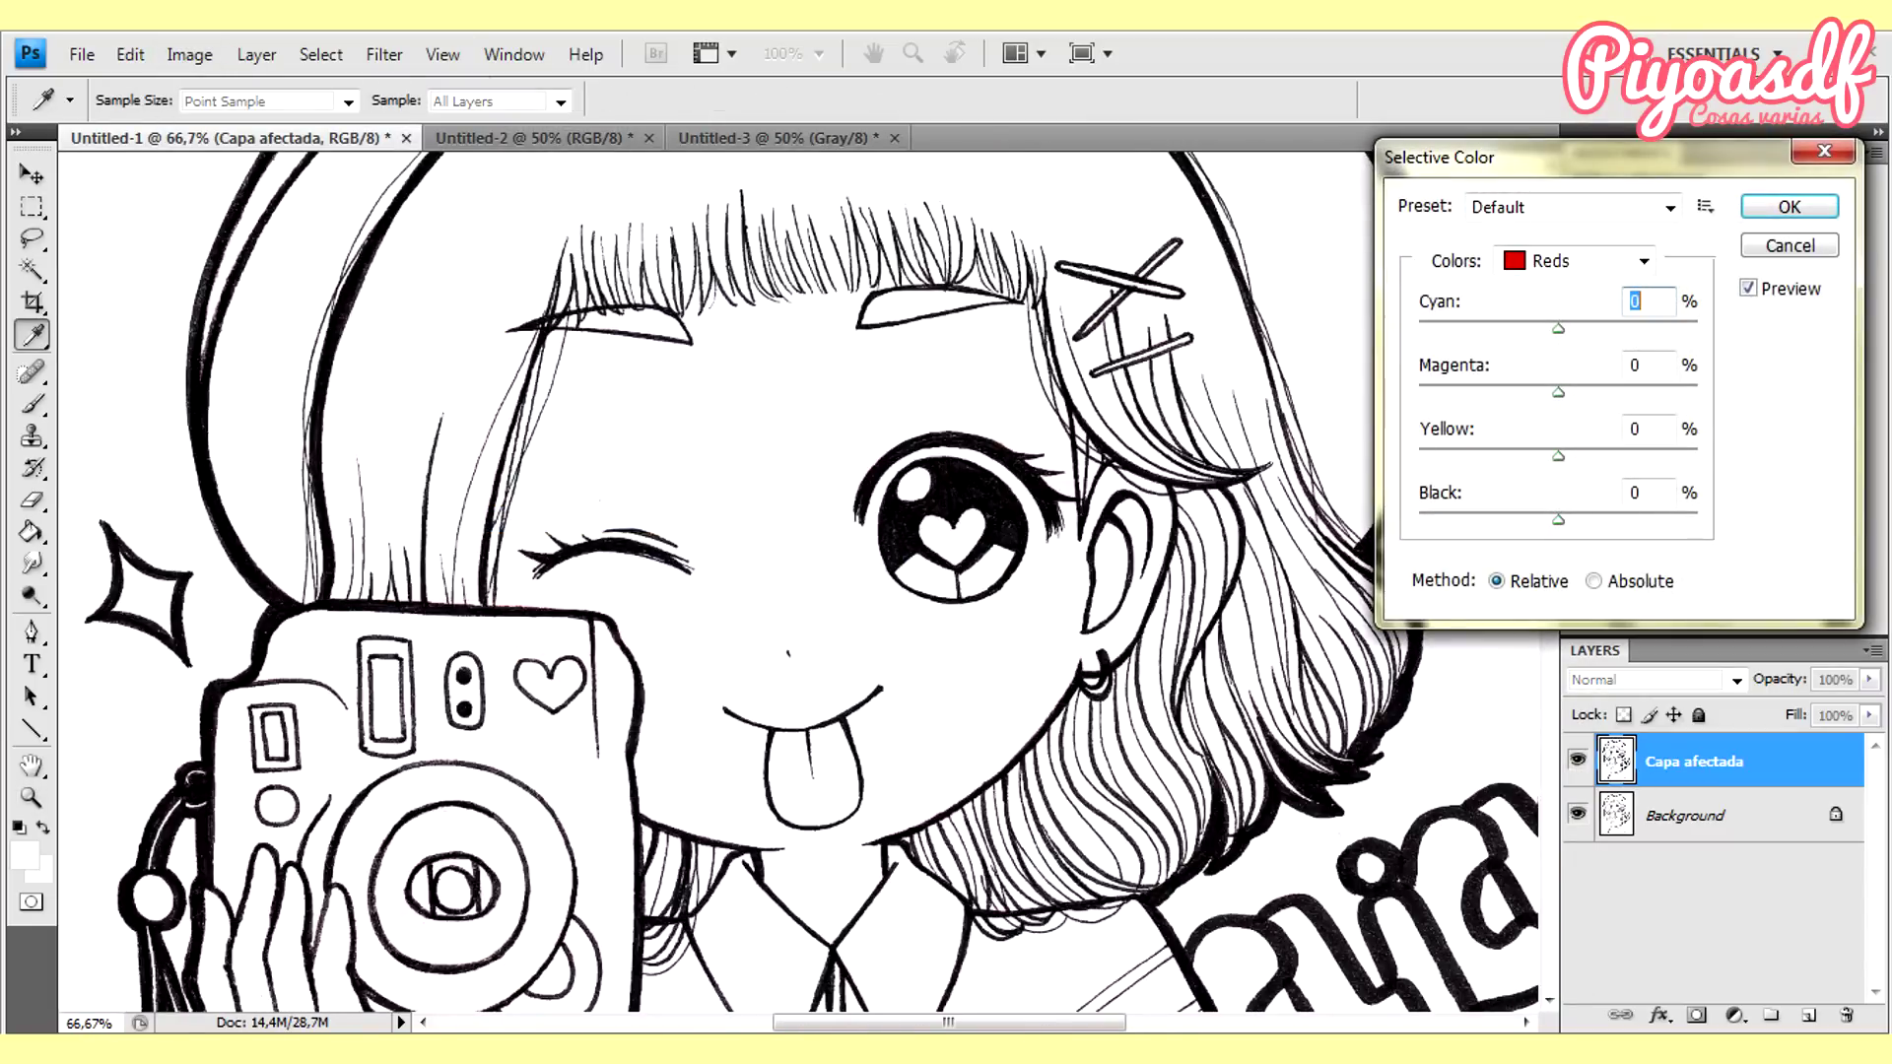
click(1643, 260)
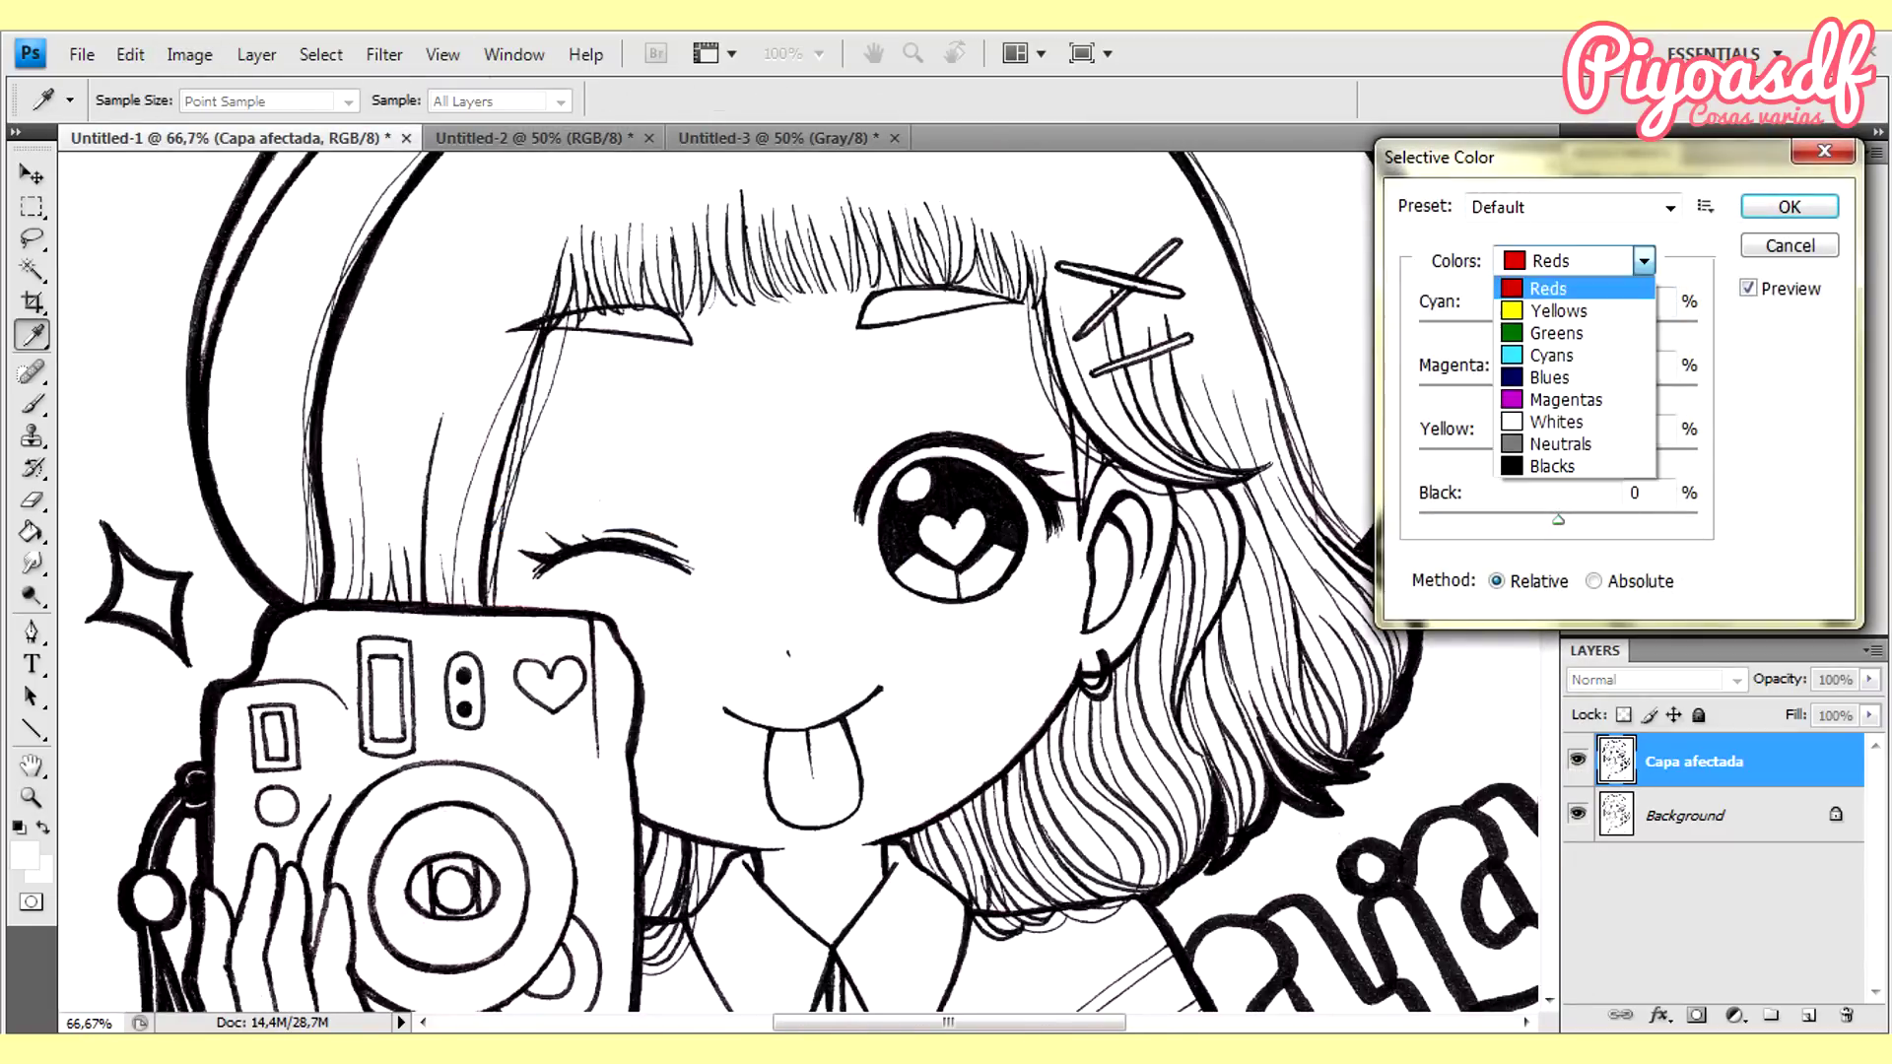
click(1552, 466)
drag(1558, 519, 1697, 519)
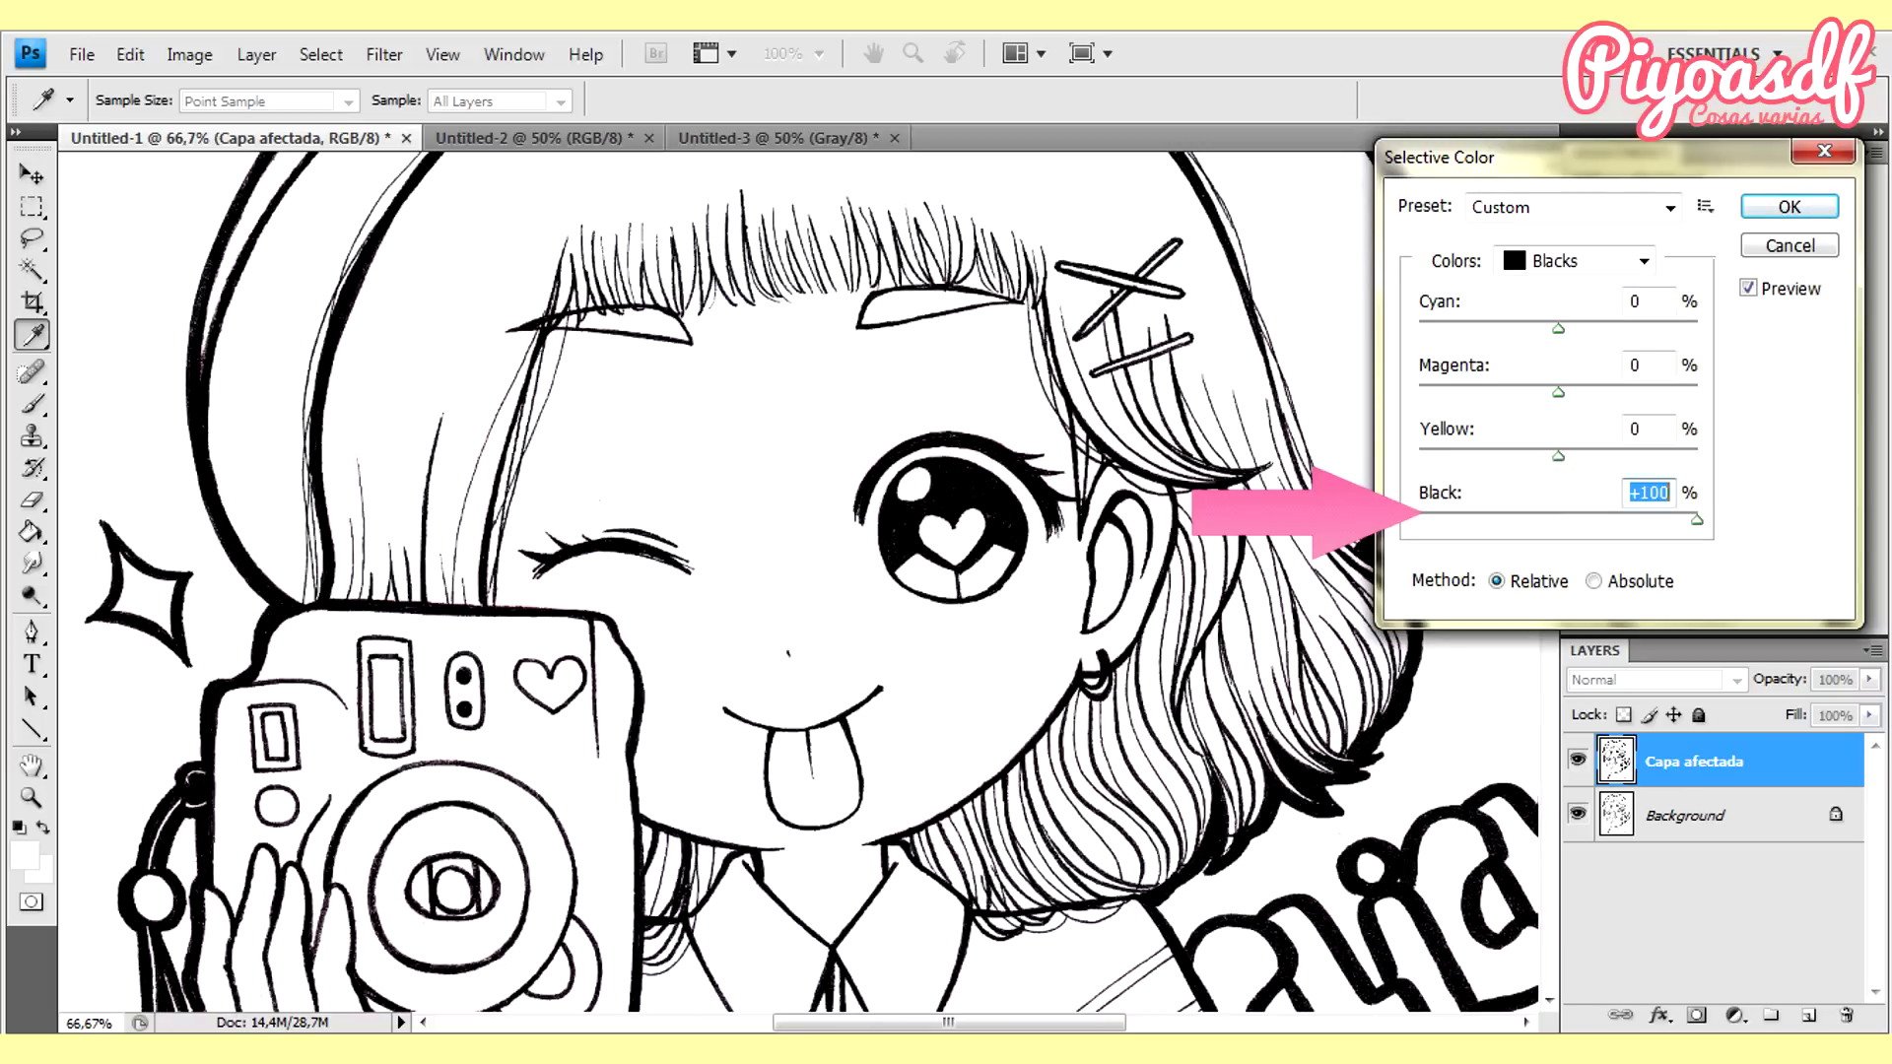
click(1789, 206)
Step: Compare the cleaned lineart with the original scan by toggling the visibility of the Capa afectada layer
alt+click(825, 800)
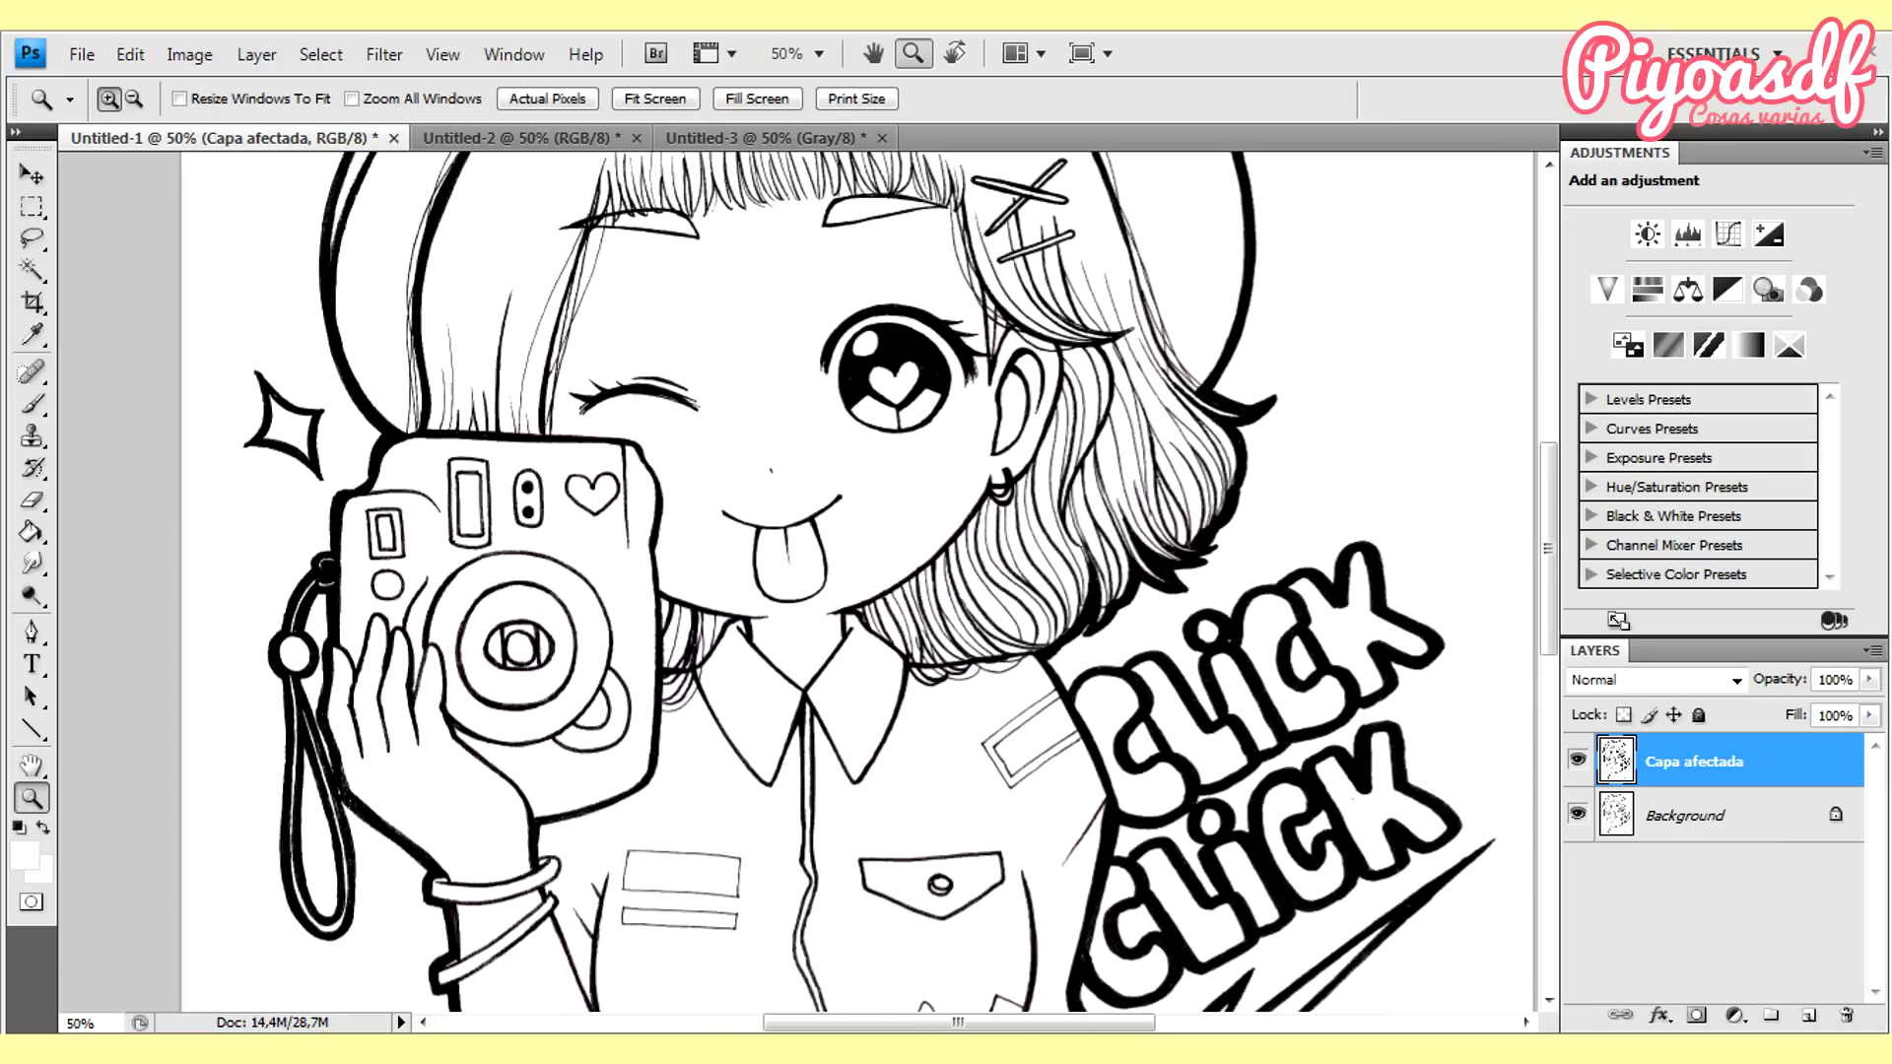
click(1578, 758)
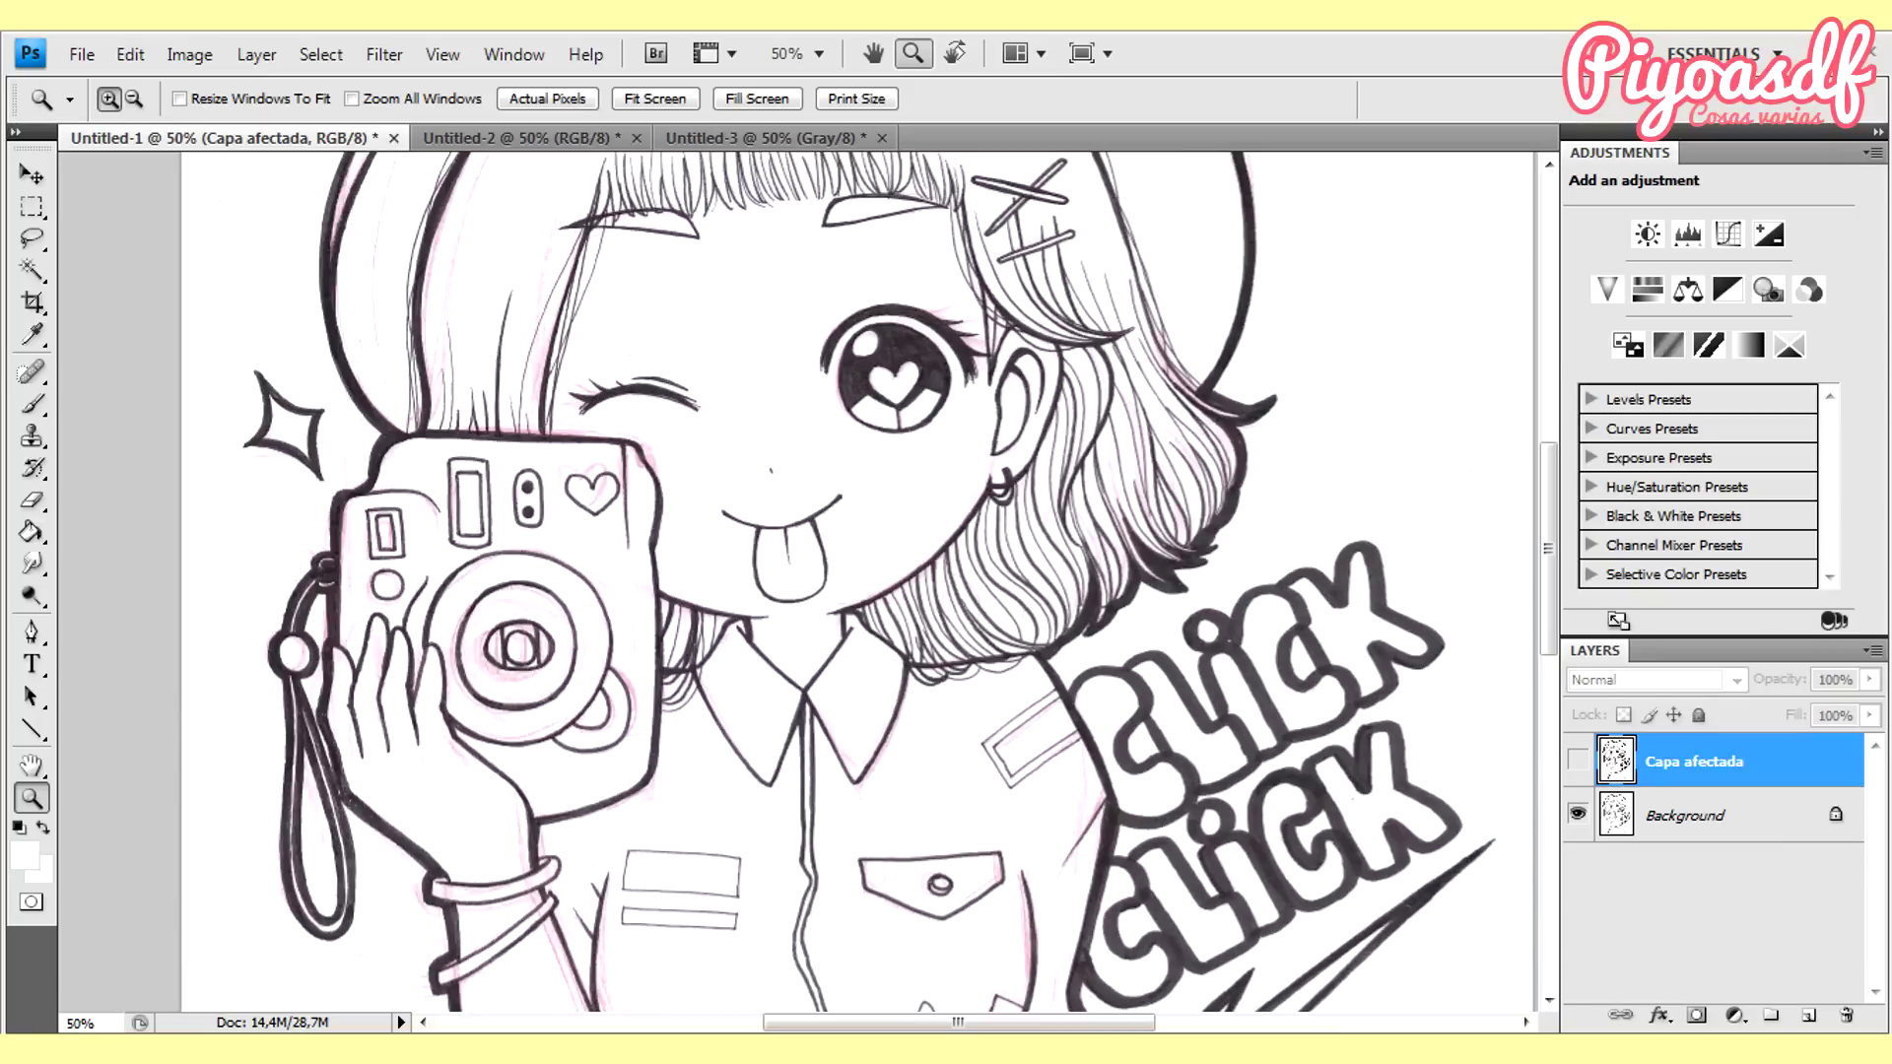
click(1578, 761)
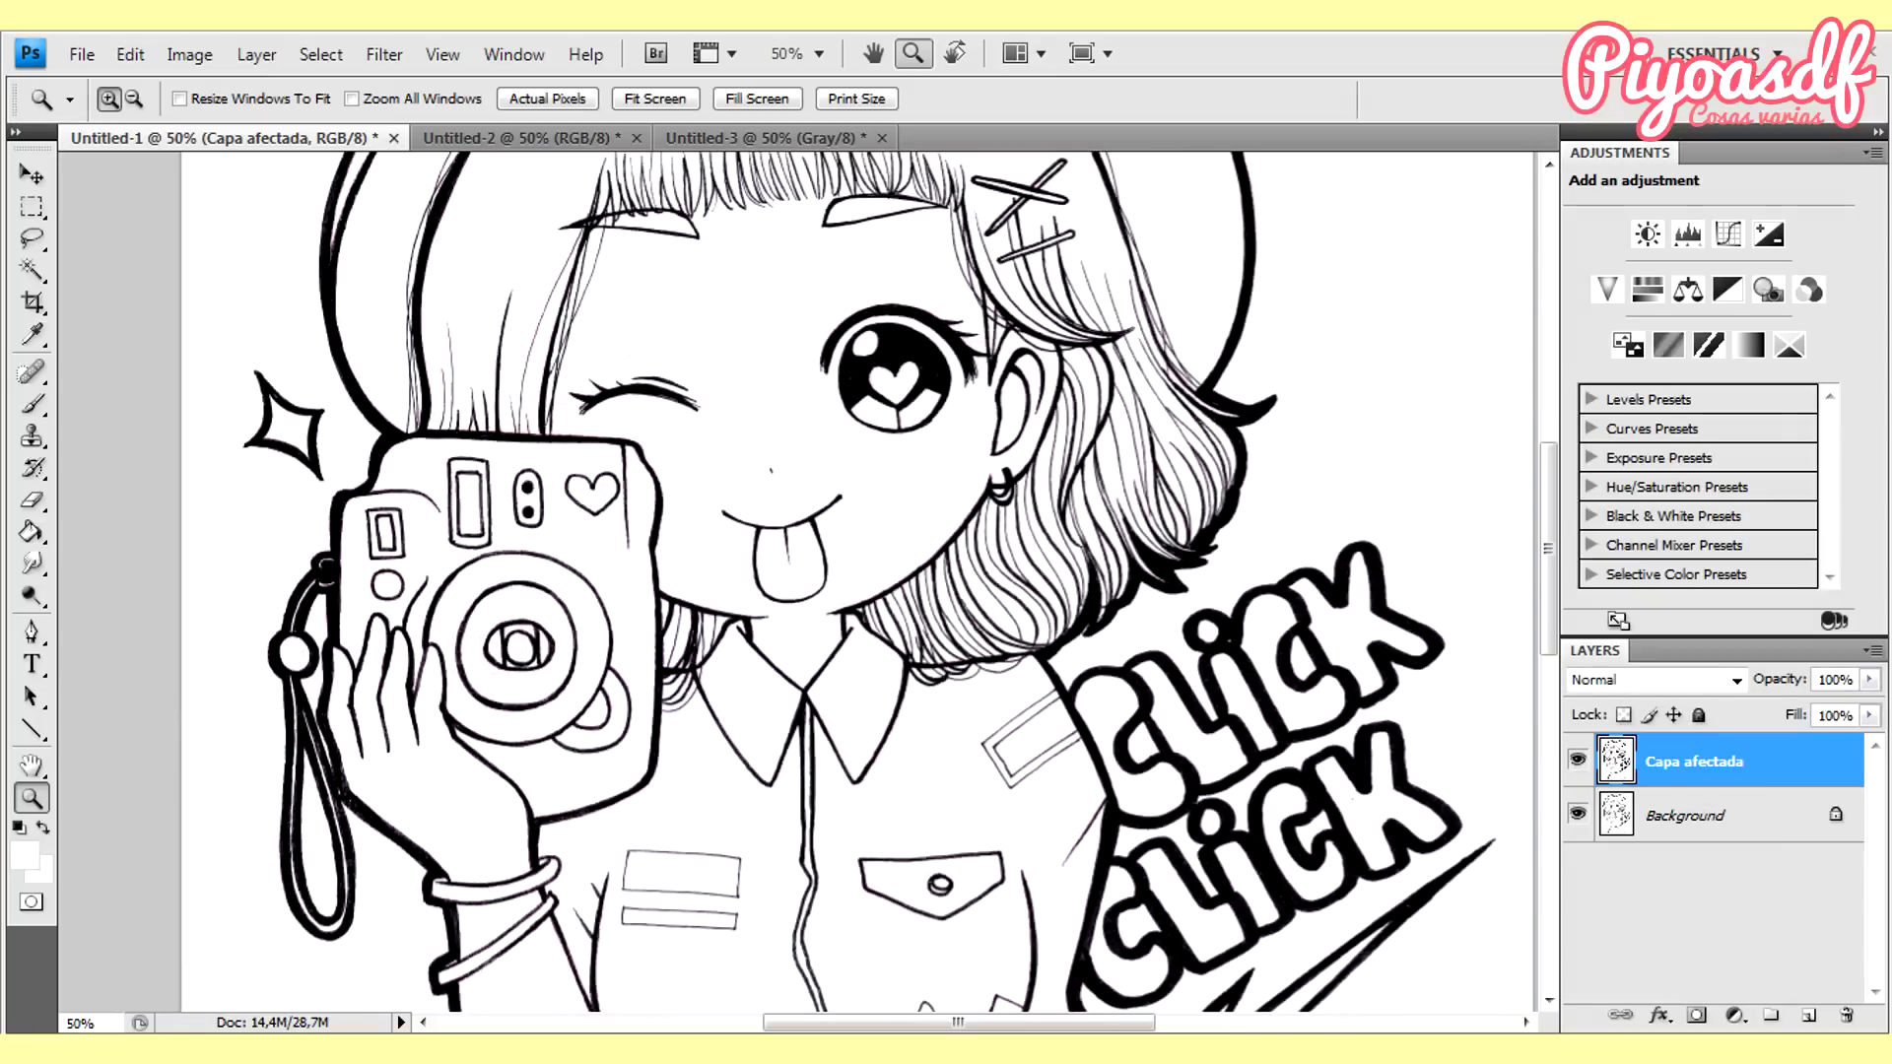
click(1578, 758)
click(1578, 759)
Step: Save the cleaned lineart as a new file, Holi.jpg
click(82, 54)
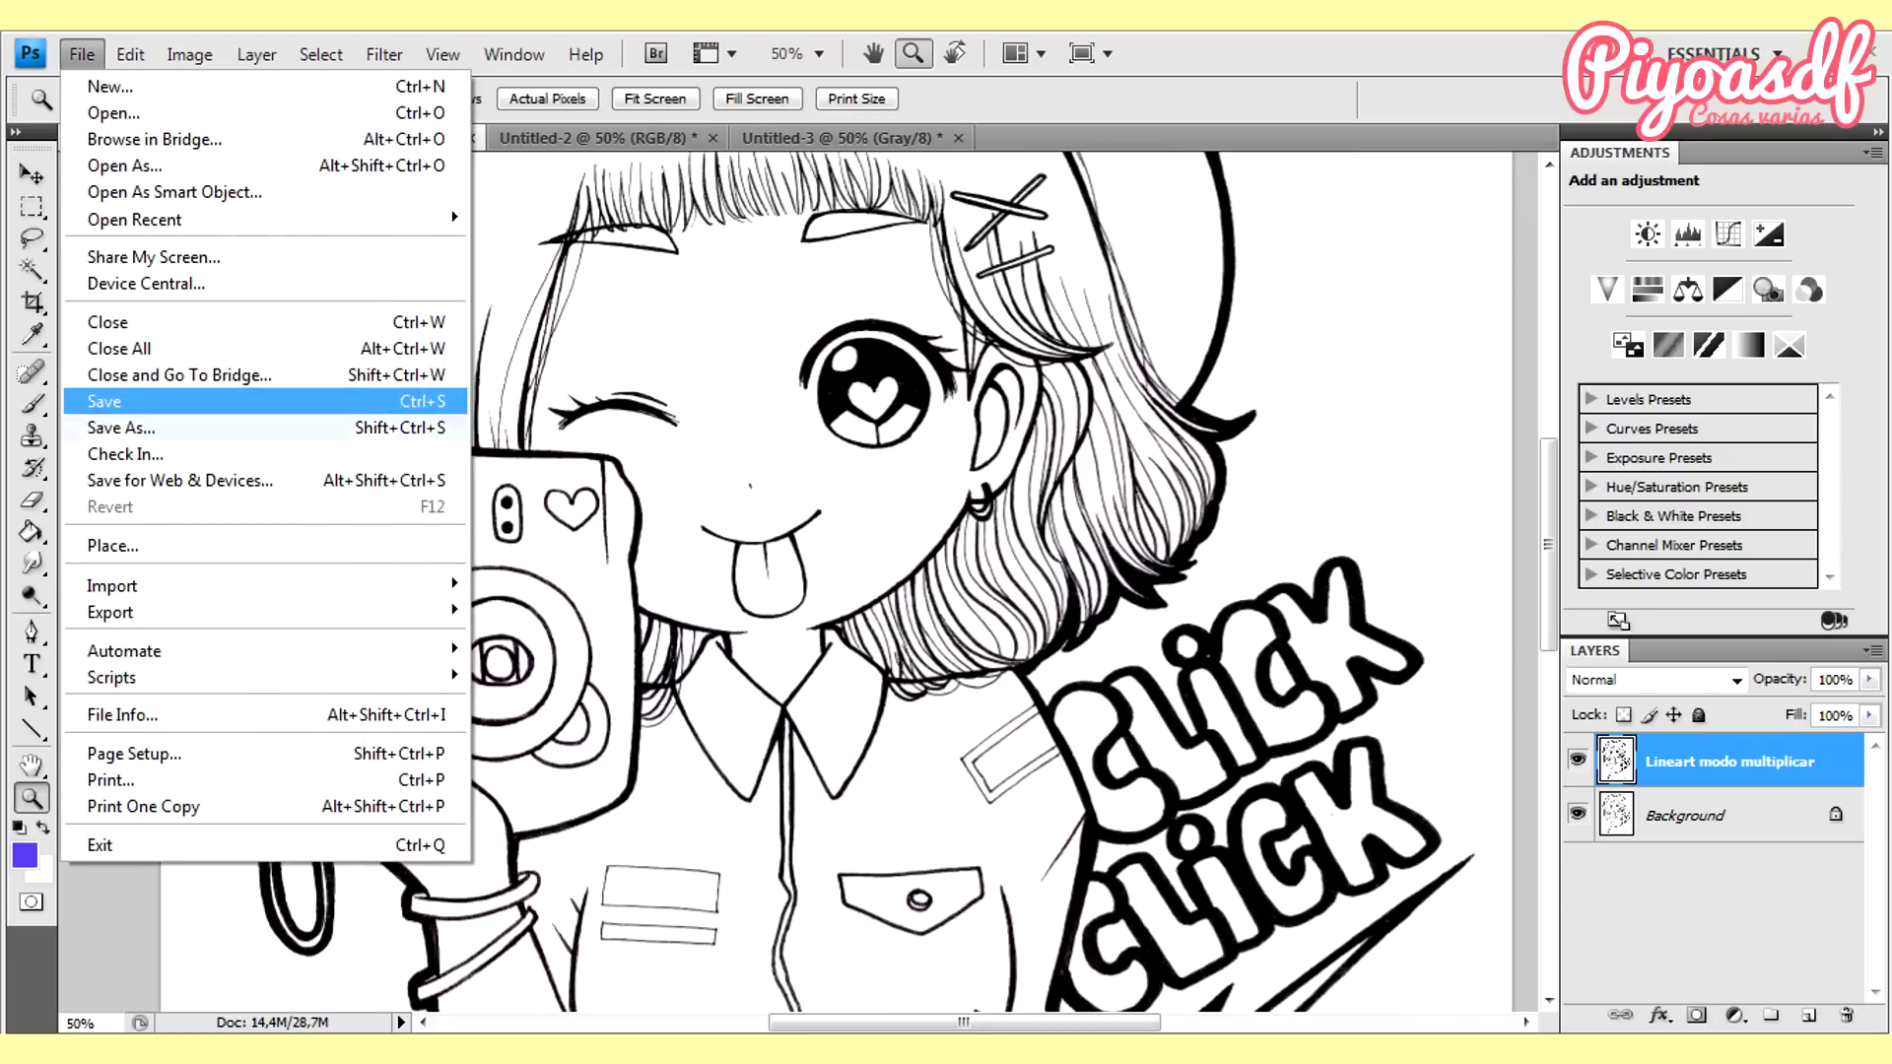
click(118, 427)
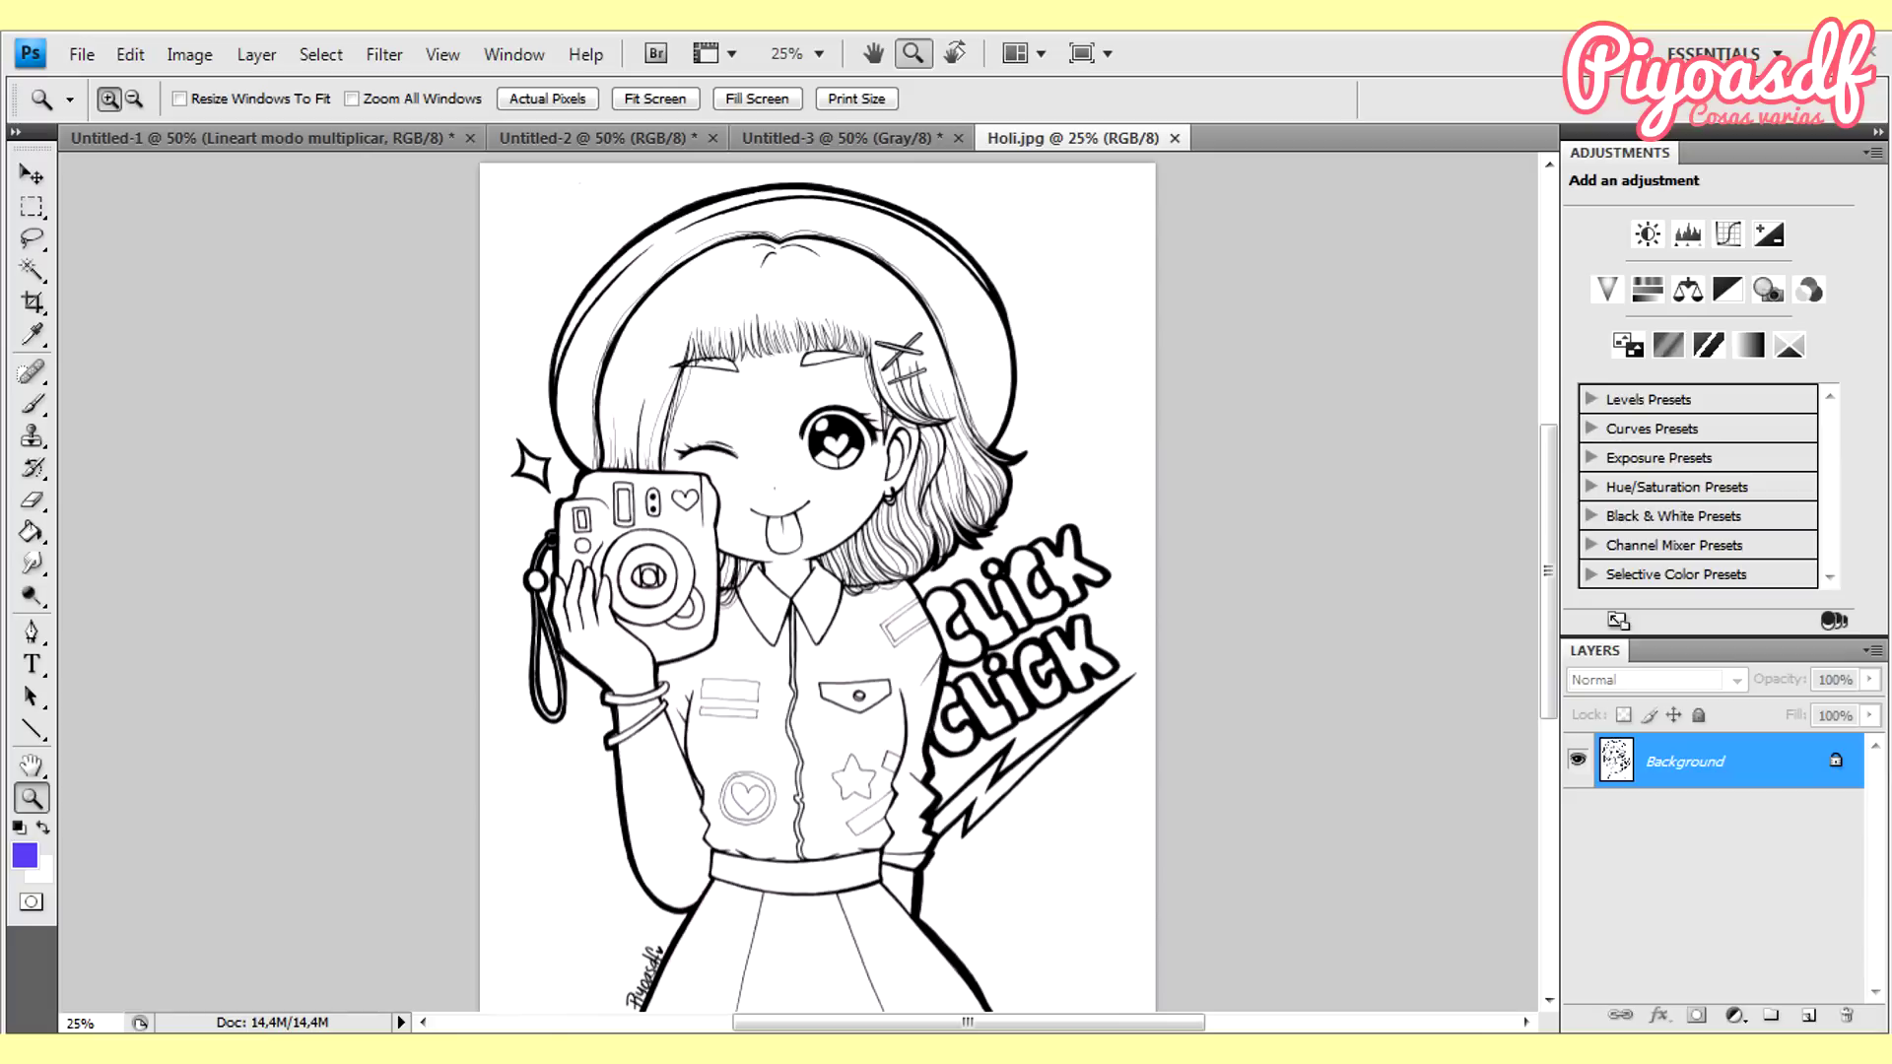
Step: Duplicate the Background layer of Holi.jpg and add an empty layer between the copy and the hidden original
drag(1685, 761, 1808, 1015)
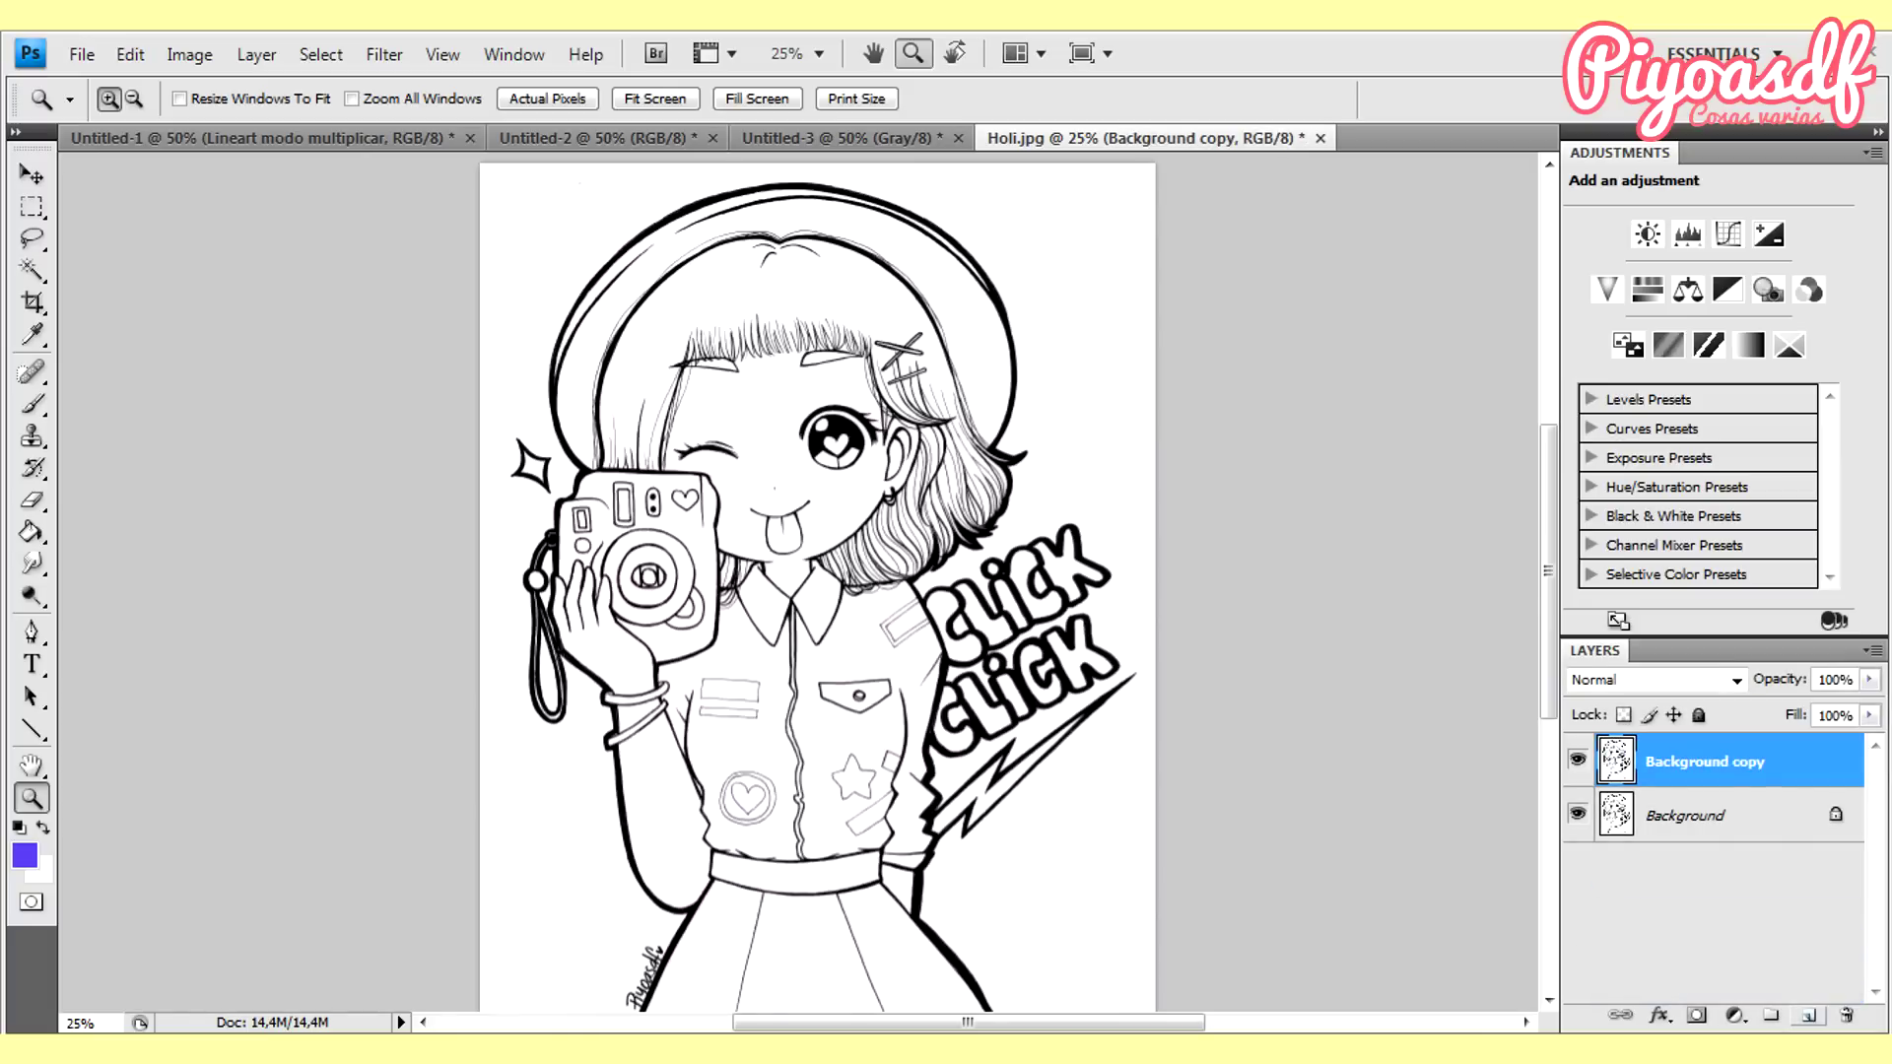
click(1685, 815)
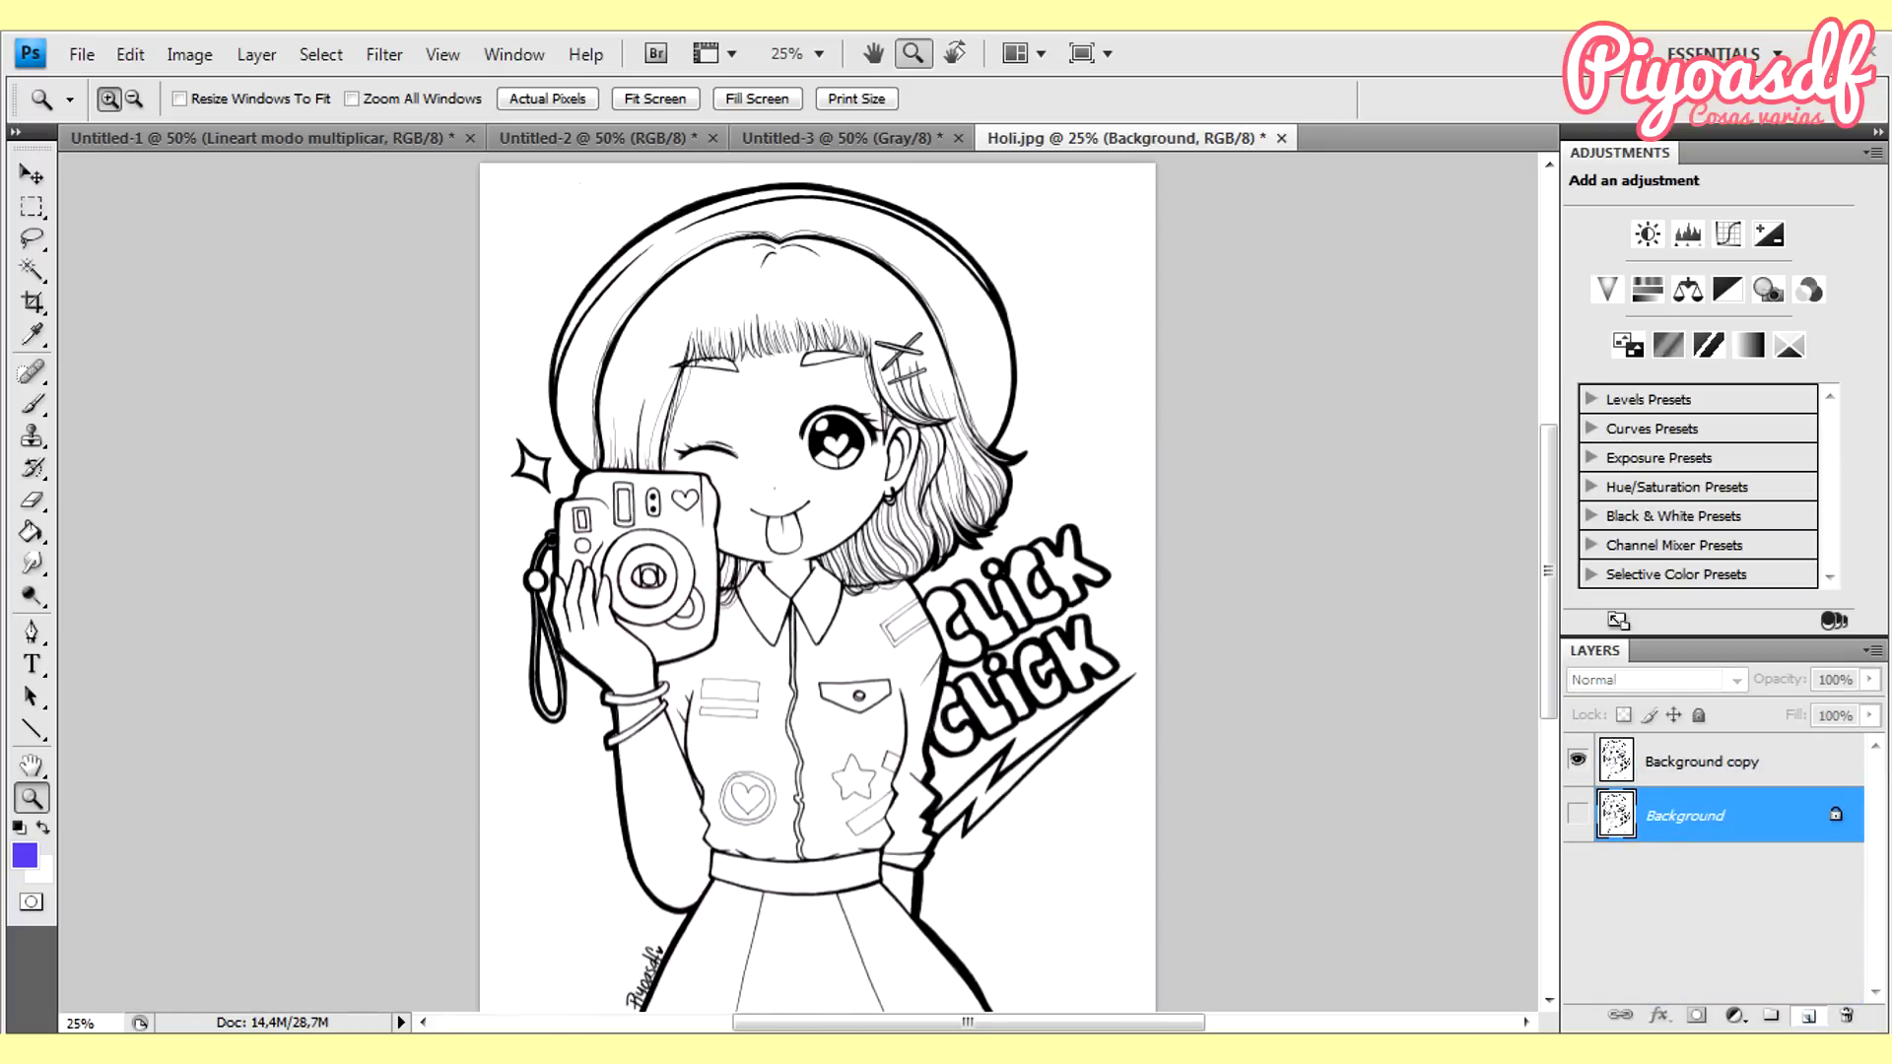
click(1808, 1015)
Step: Rename the duplicated layer to Lineart and the empty layer beneath it to color
double_click(1704, 761)
text(Line)
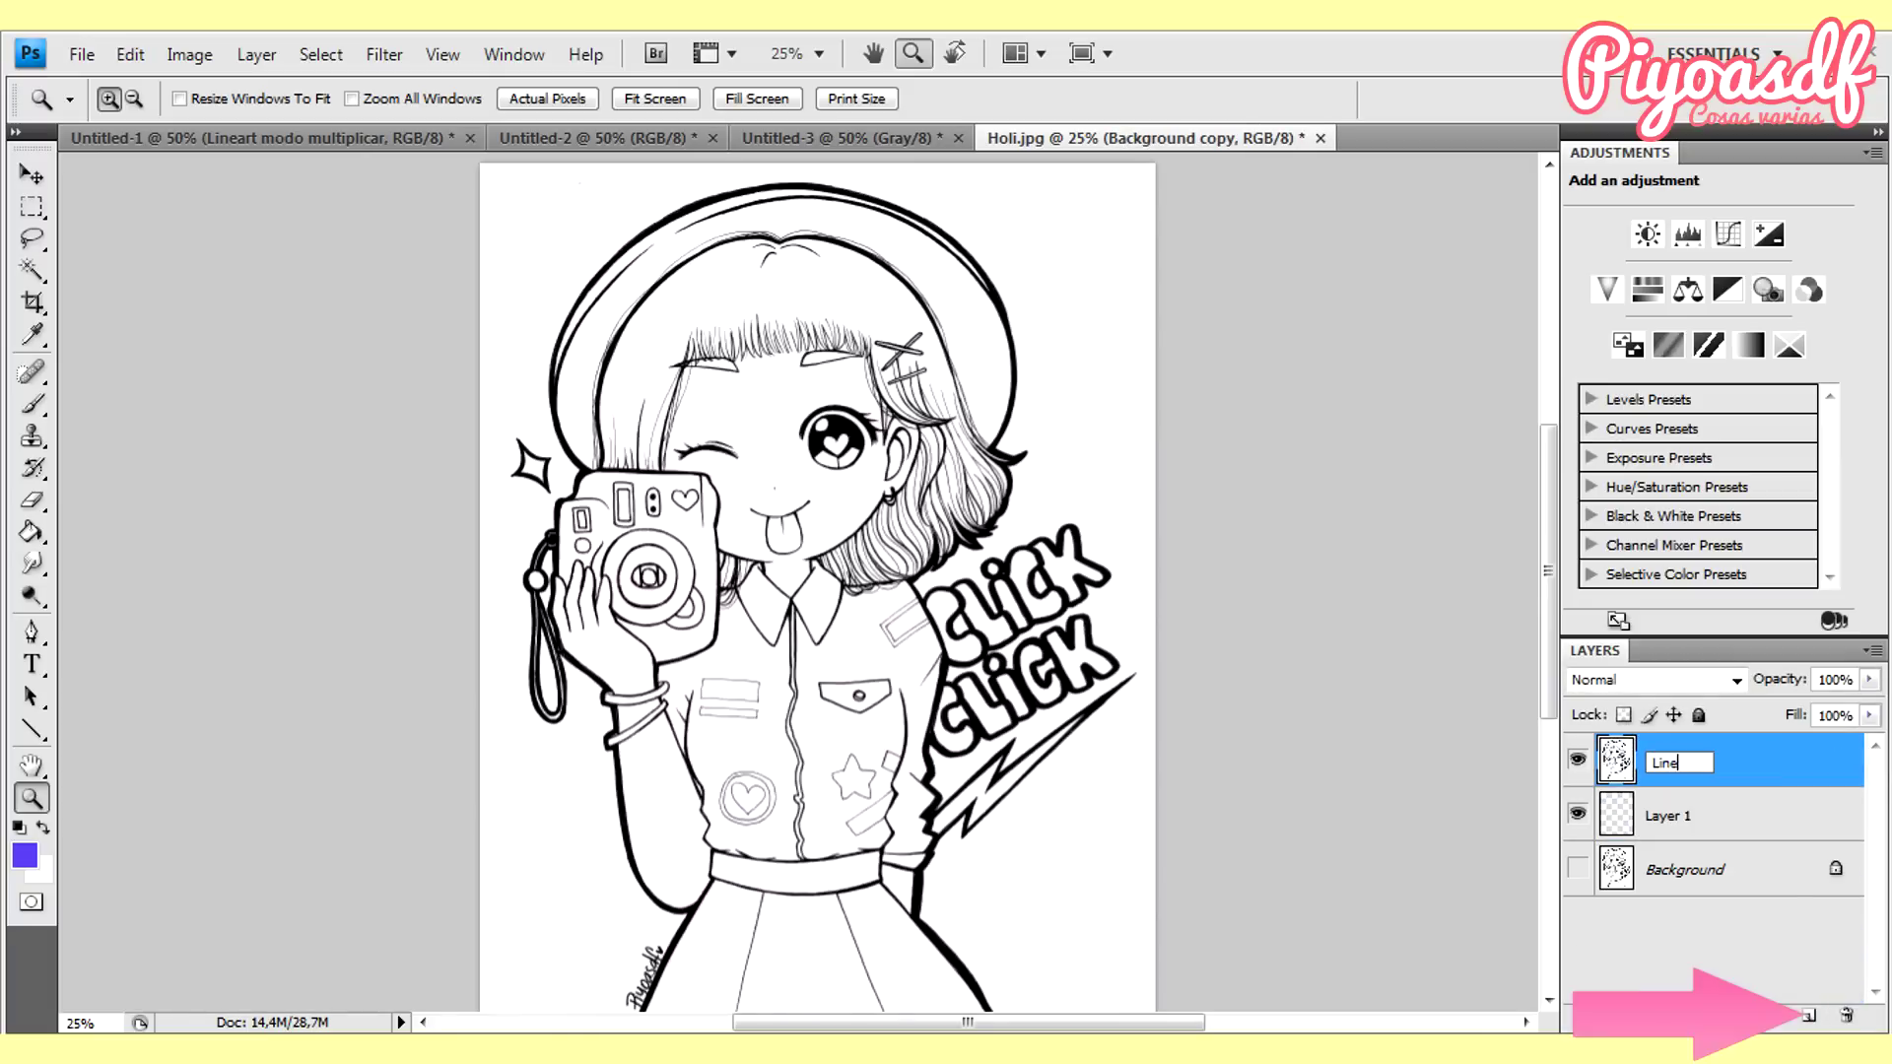
text(art)
key(Return)
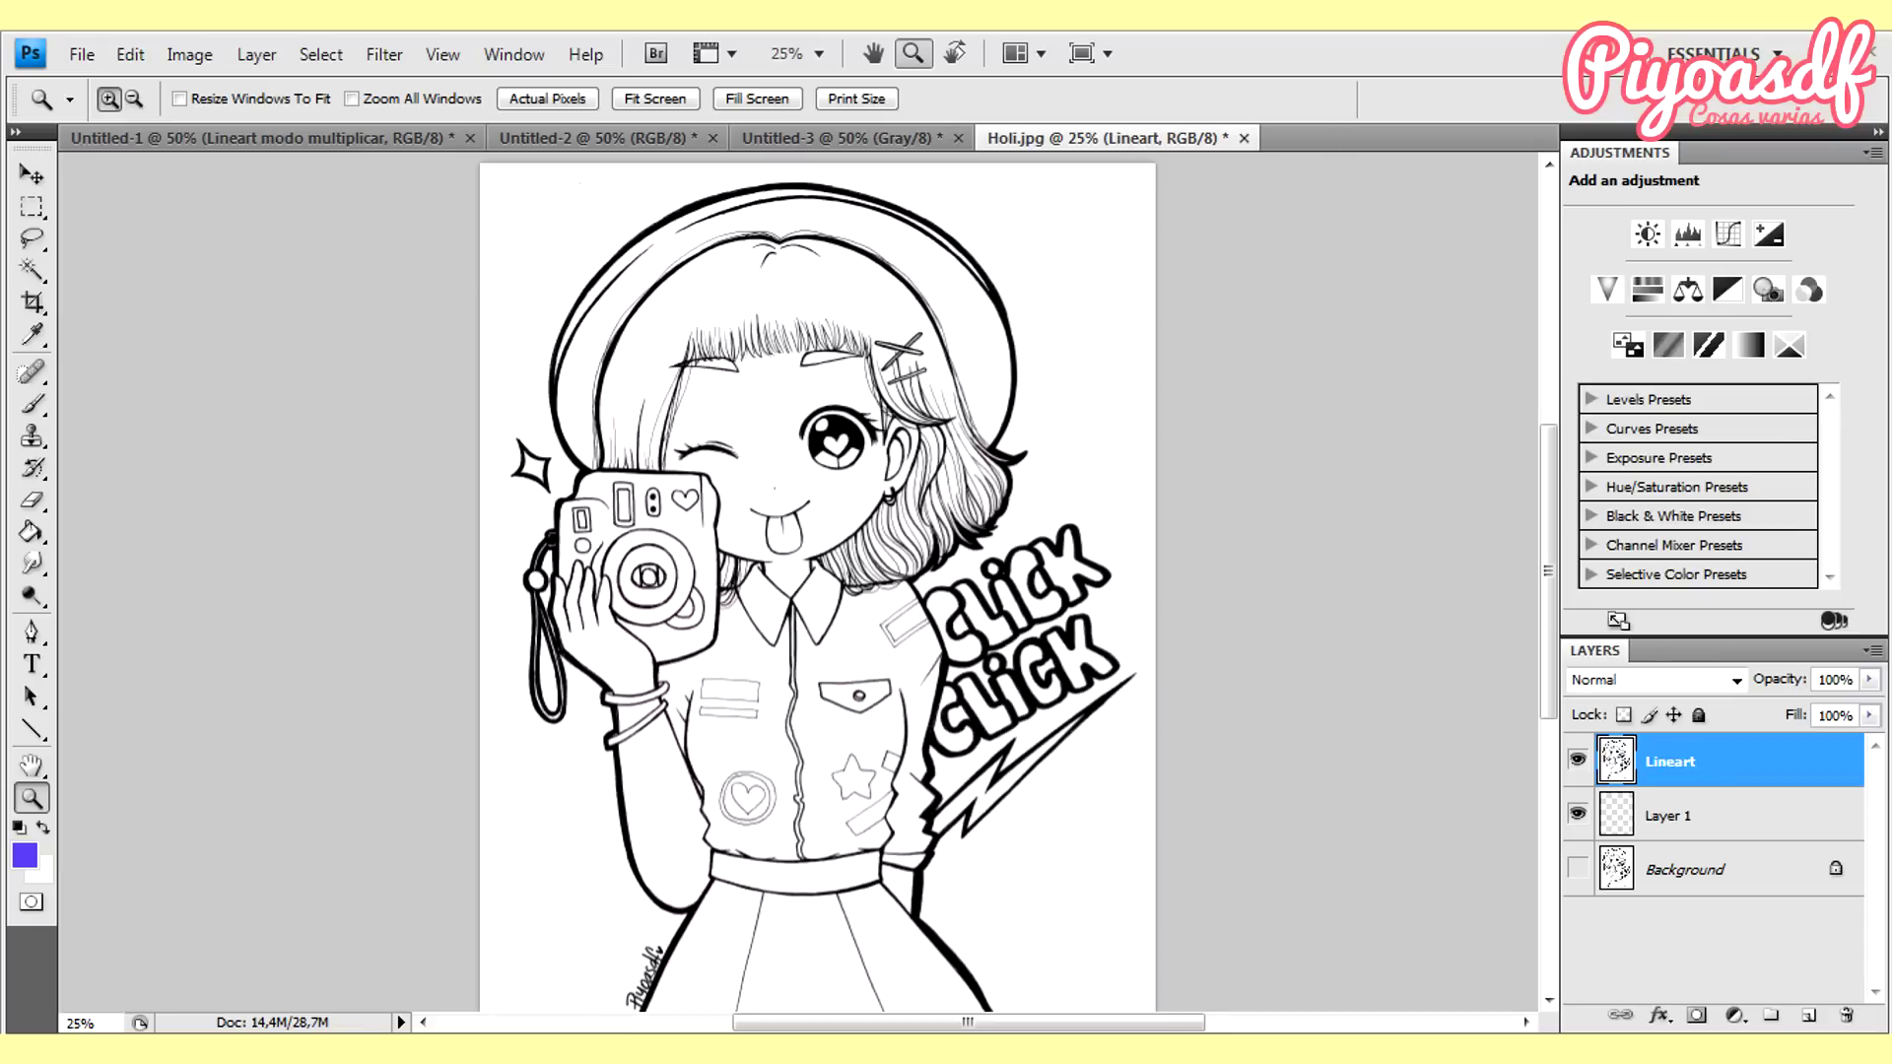
double_click(1667, 816)
text(color)
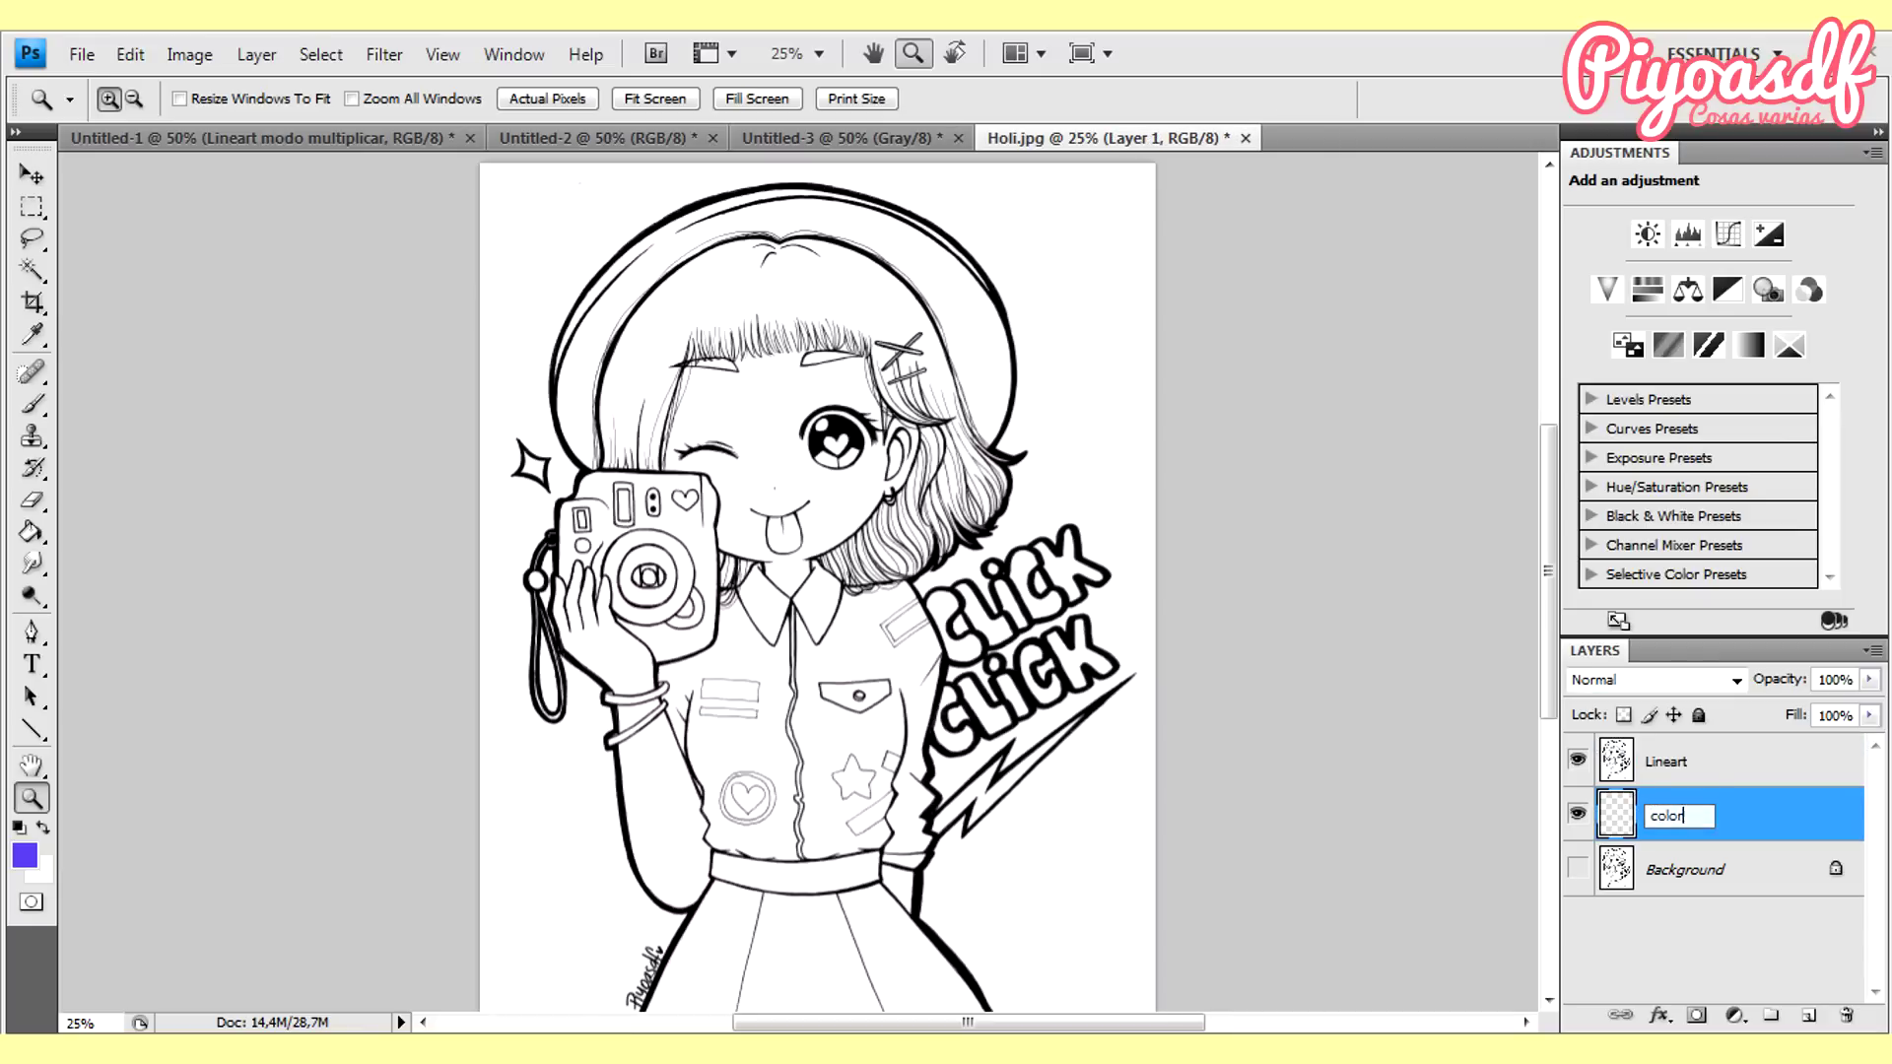
key(Return)
Step: Set the blend mode of the Lineart layer to Multiply
click(1667, 762)
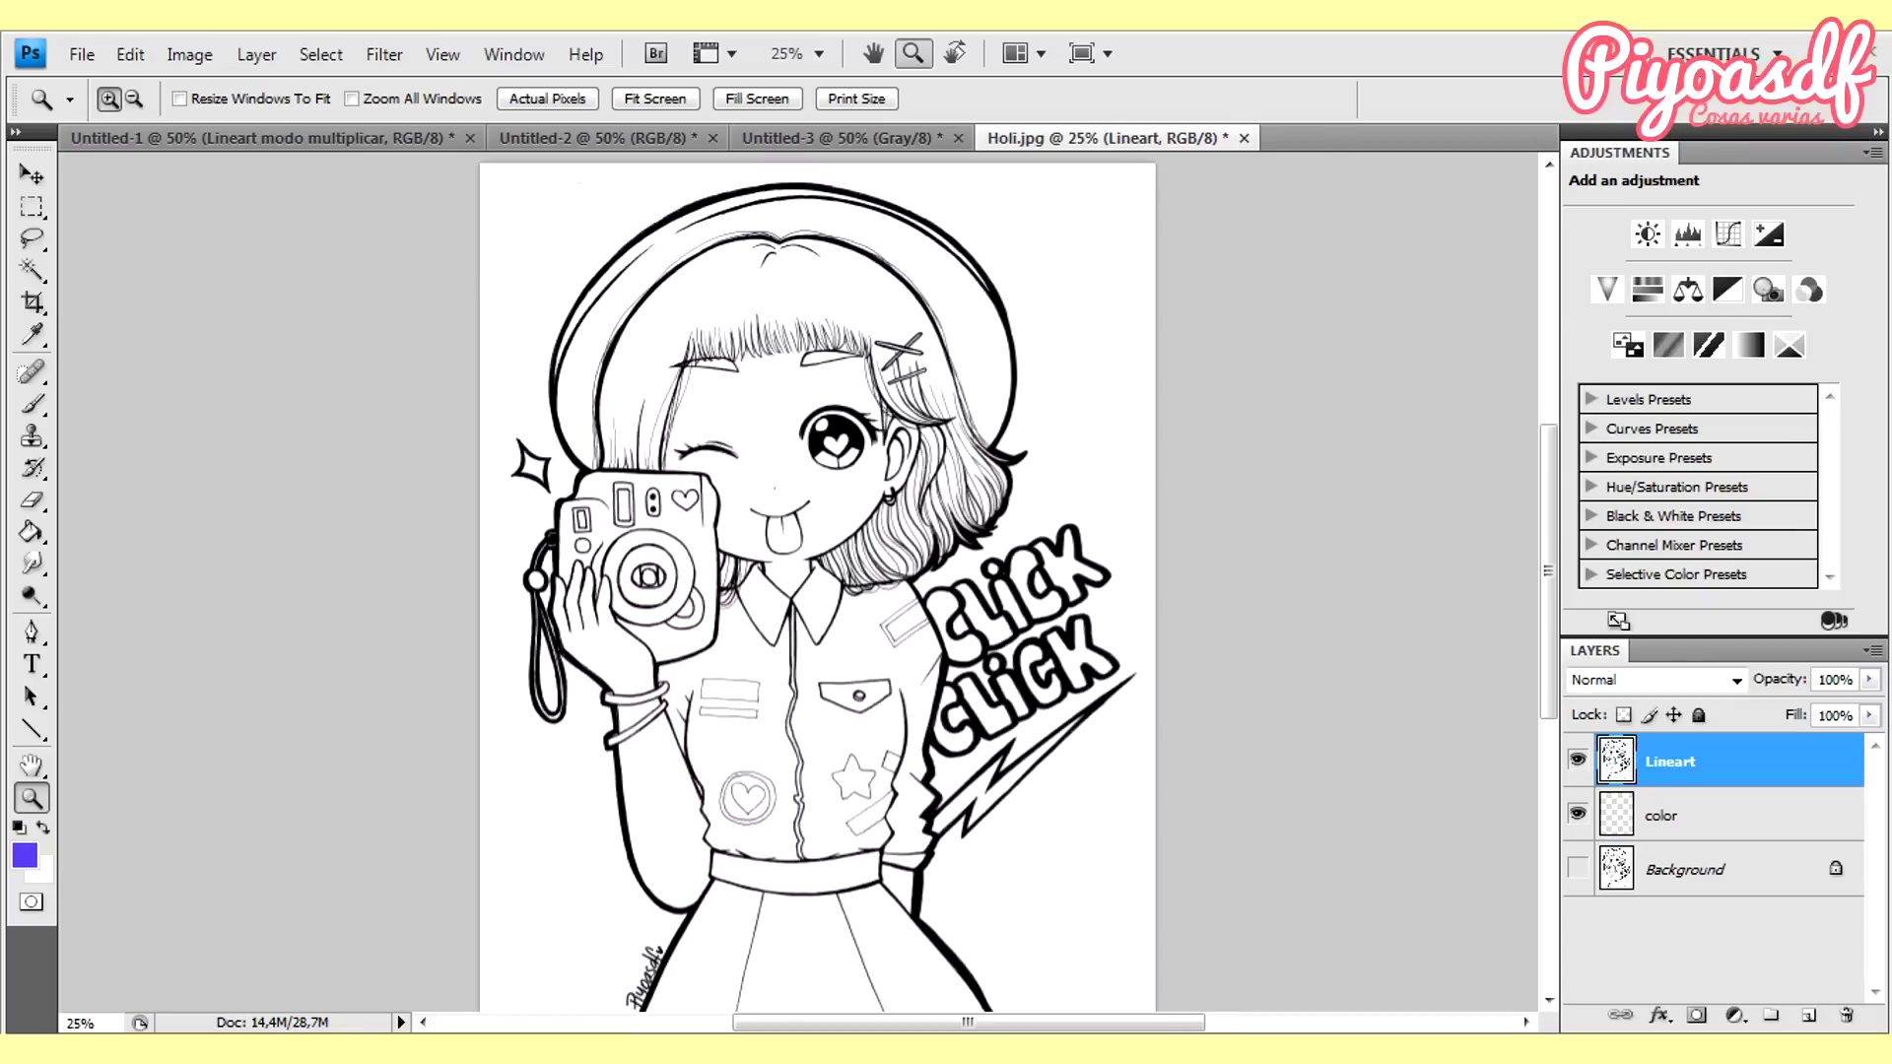
click(1675, 680)
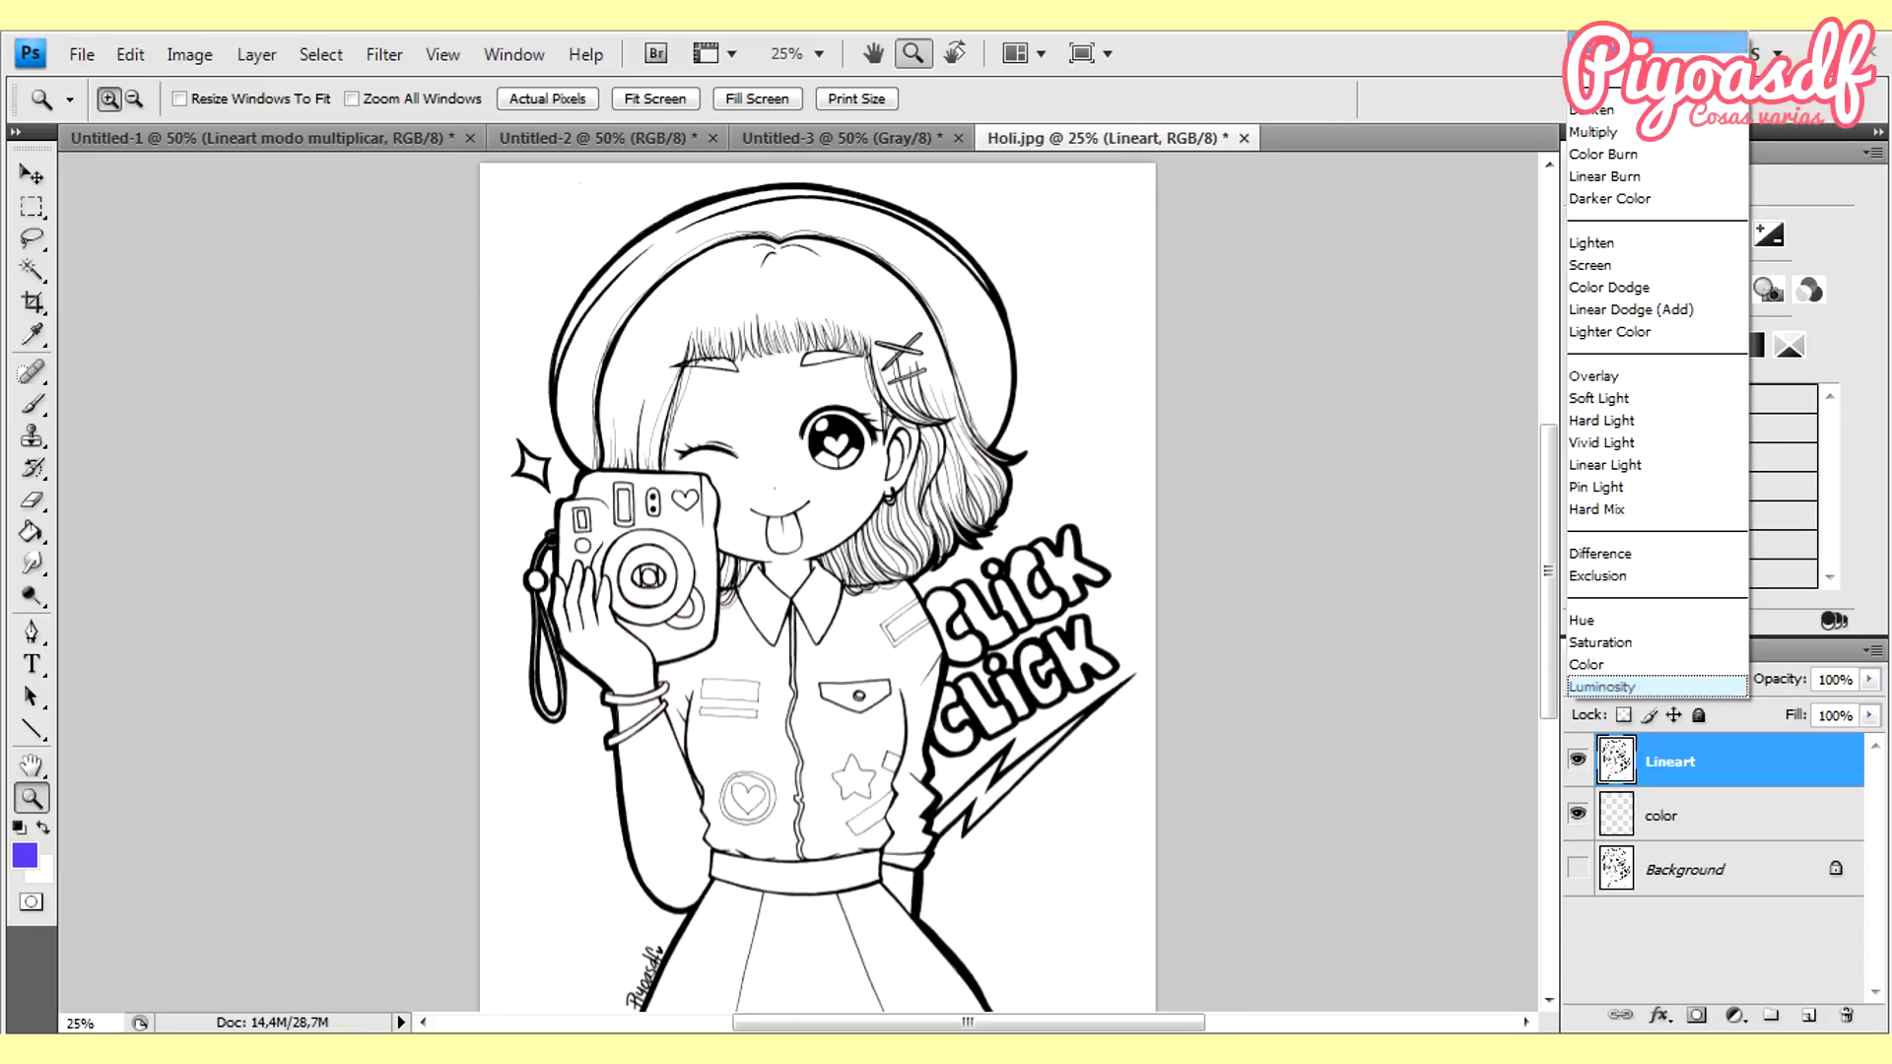
click(1633, 132)
Step: Paint large violet-blue brush dabs on the color layer over the camera, the shirt and the upper CLICK lettering
click(1675, 816)
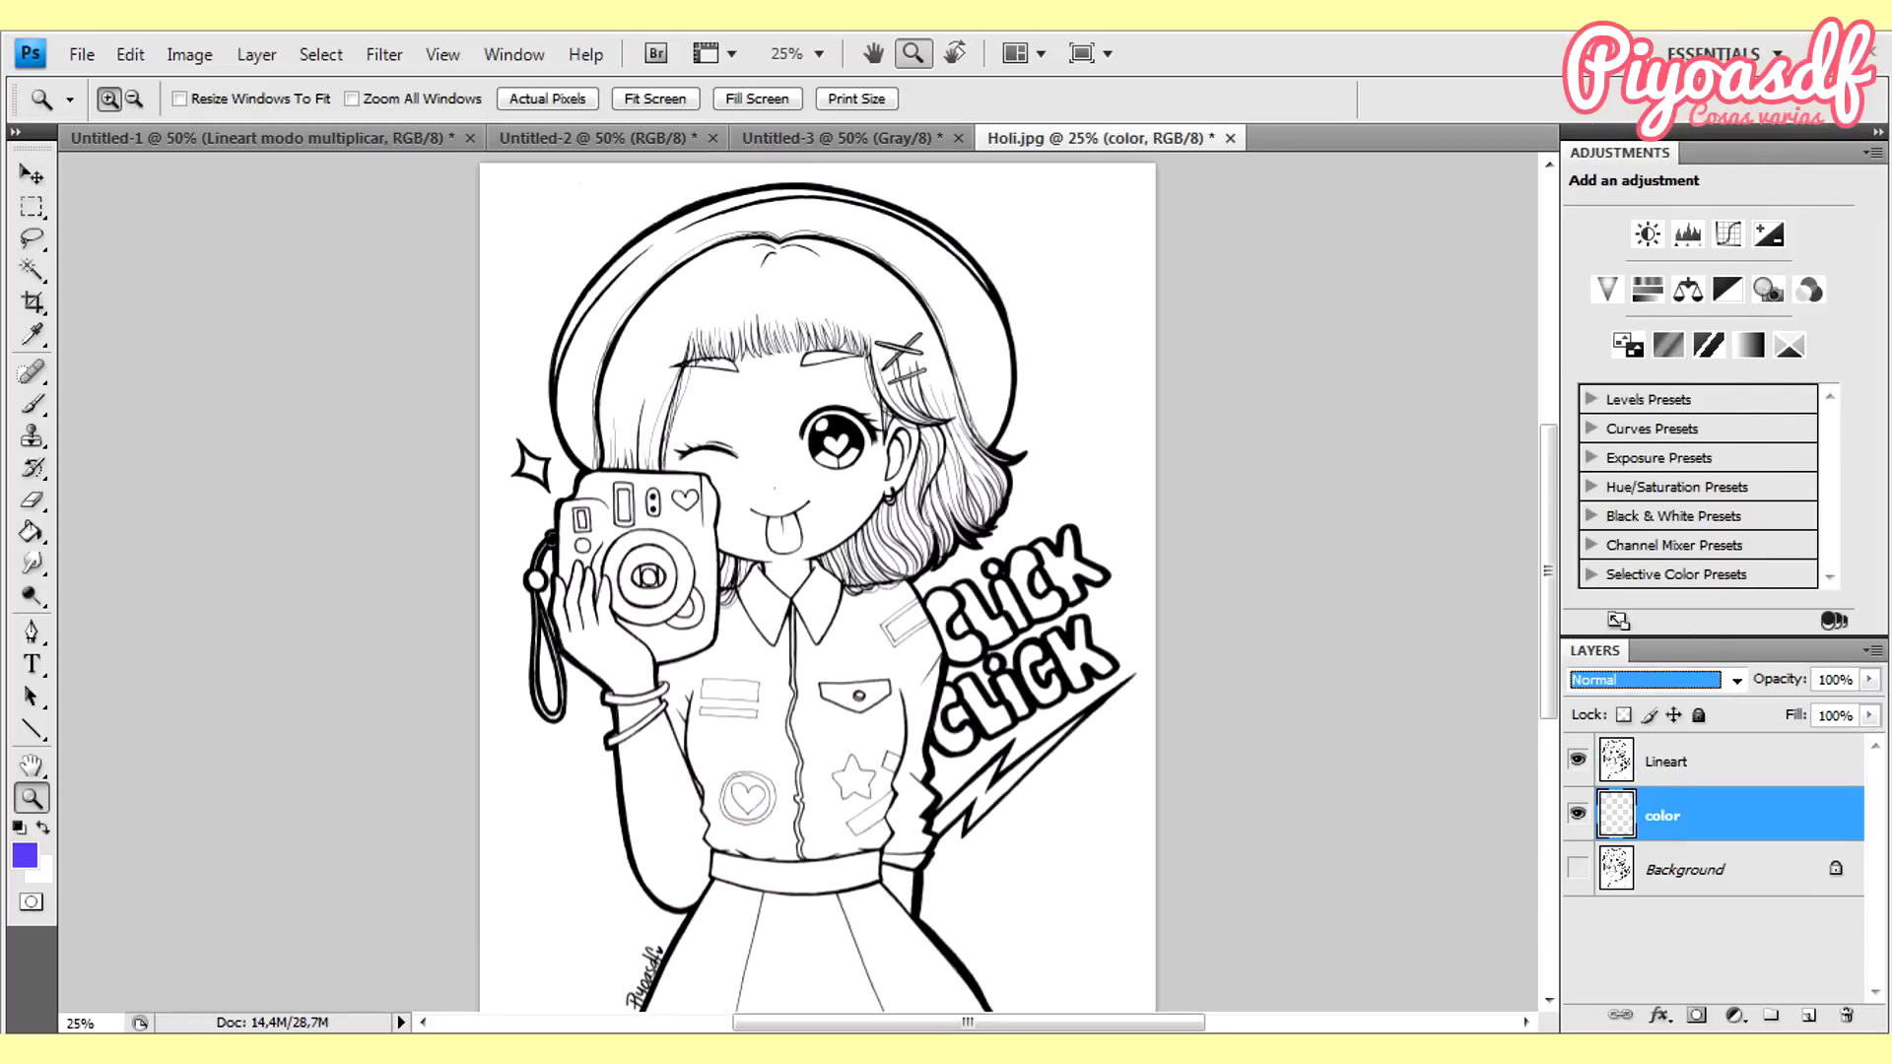
key(b)
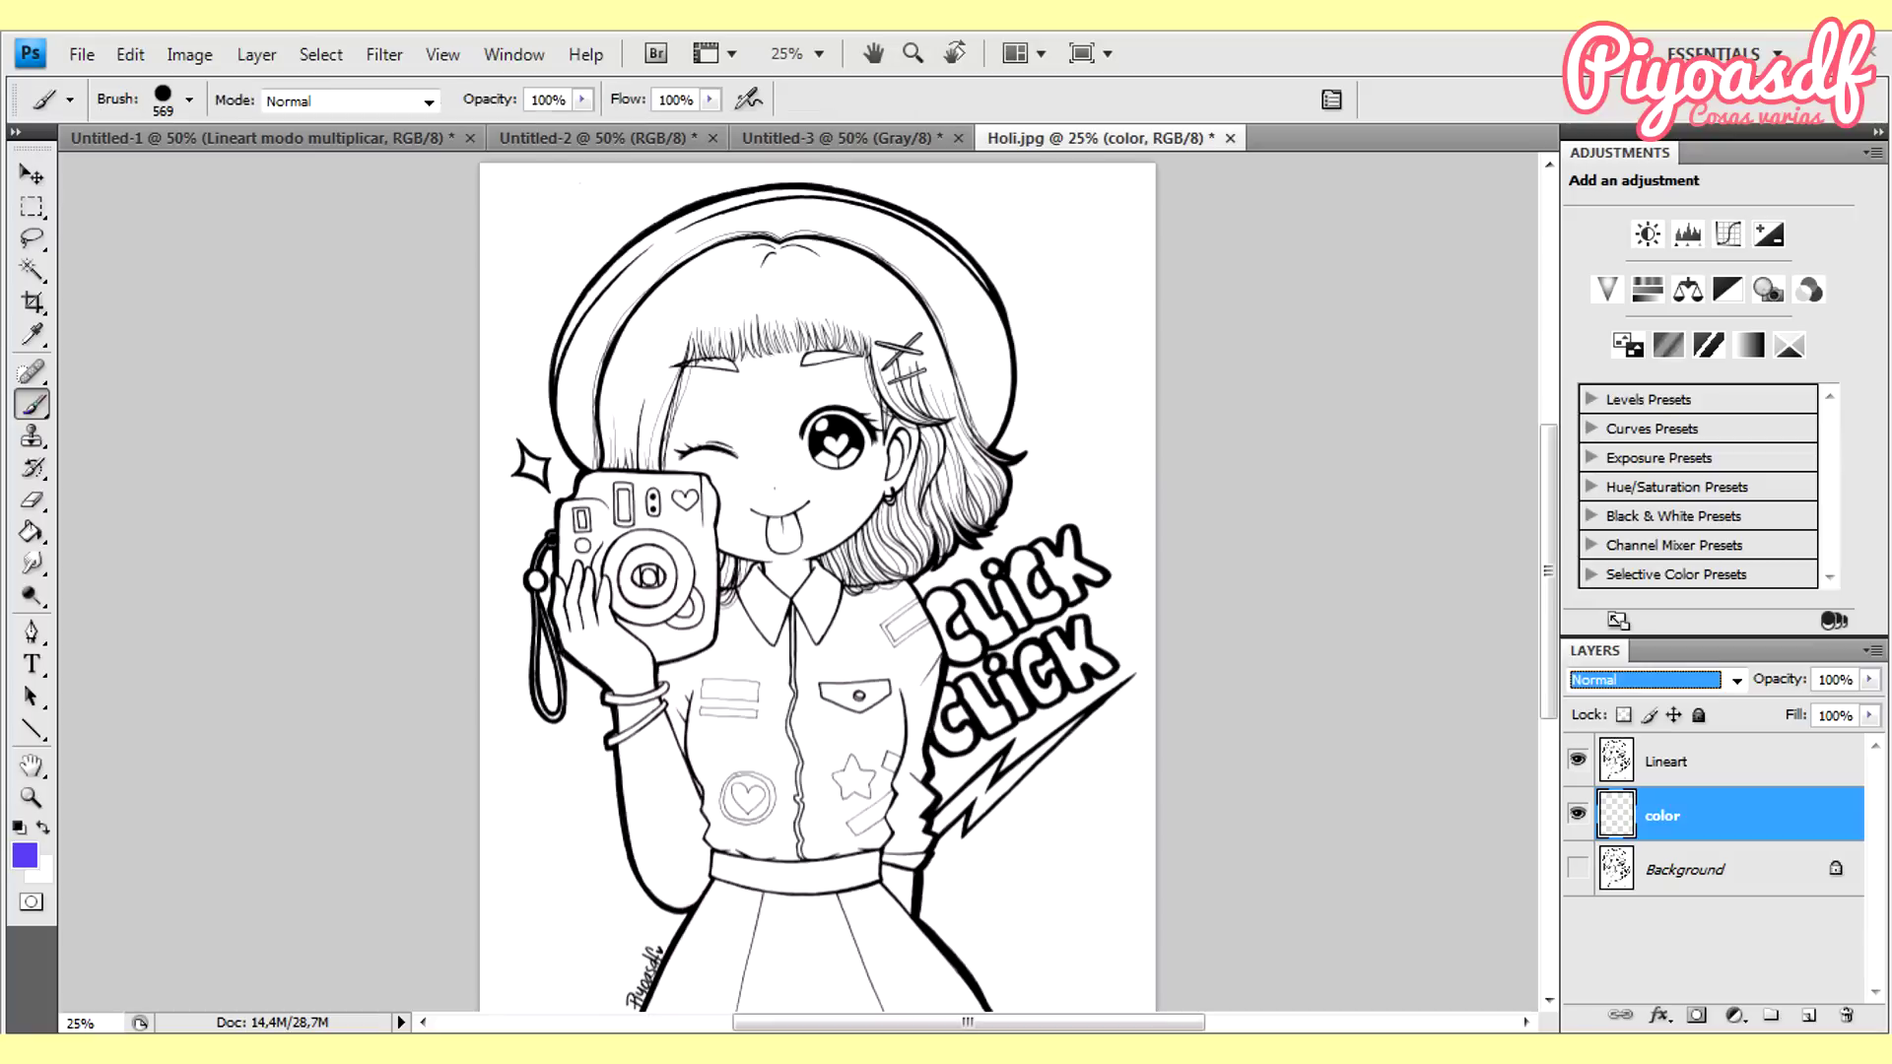
click(626, 576)
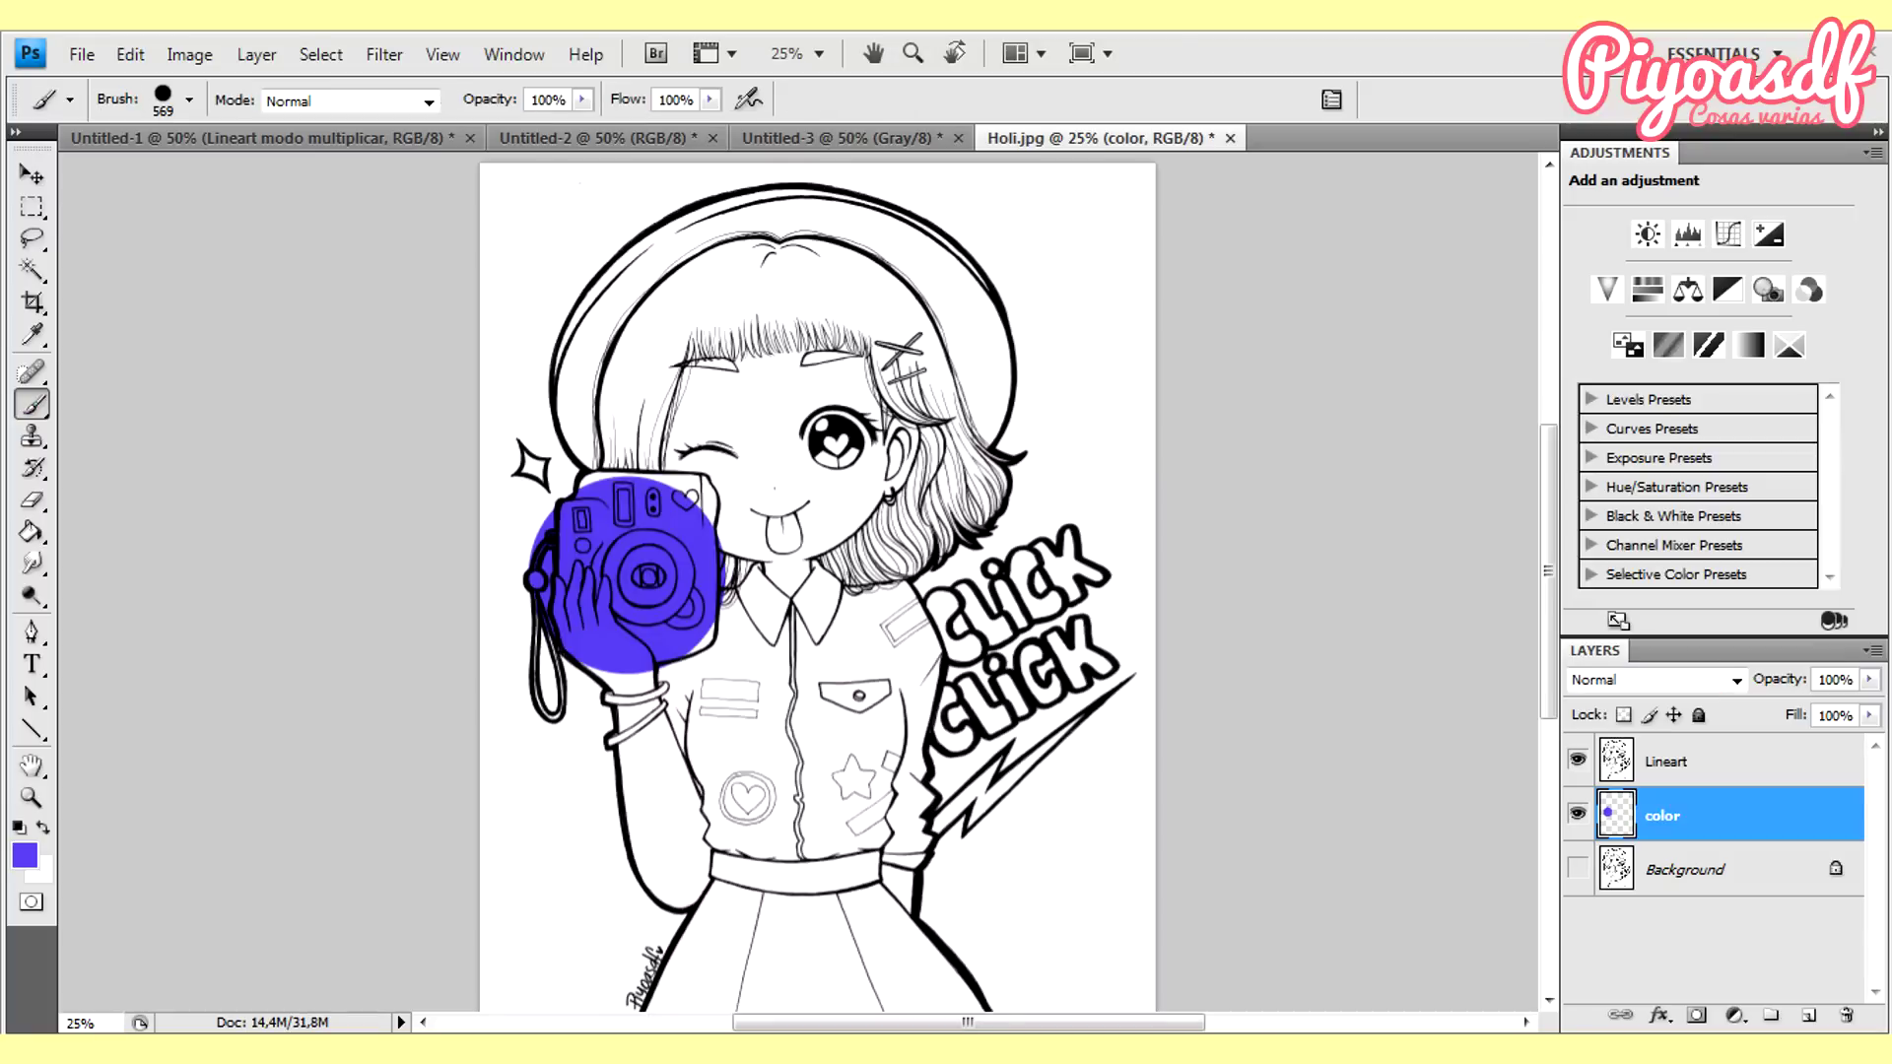
click(734, 651)
click(886, 648)
click(982, 574)
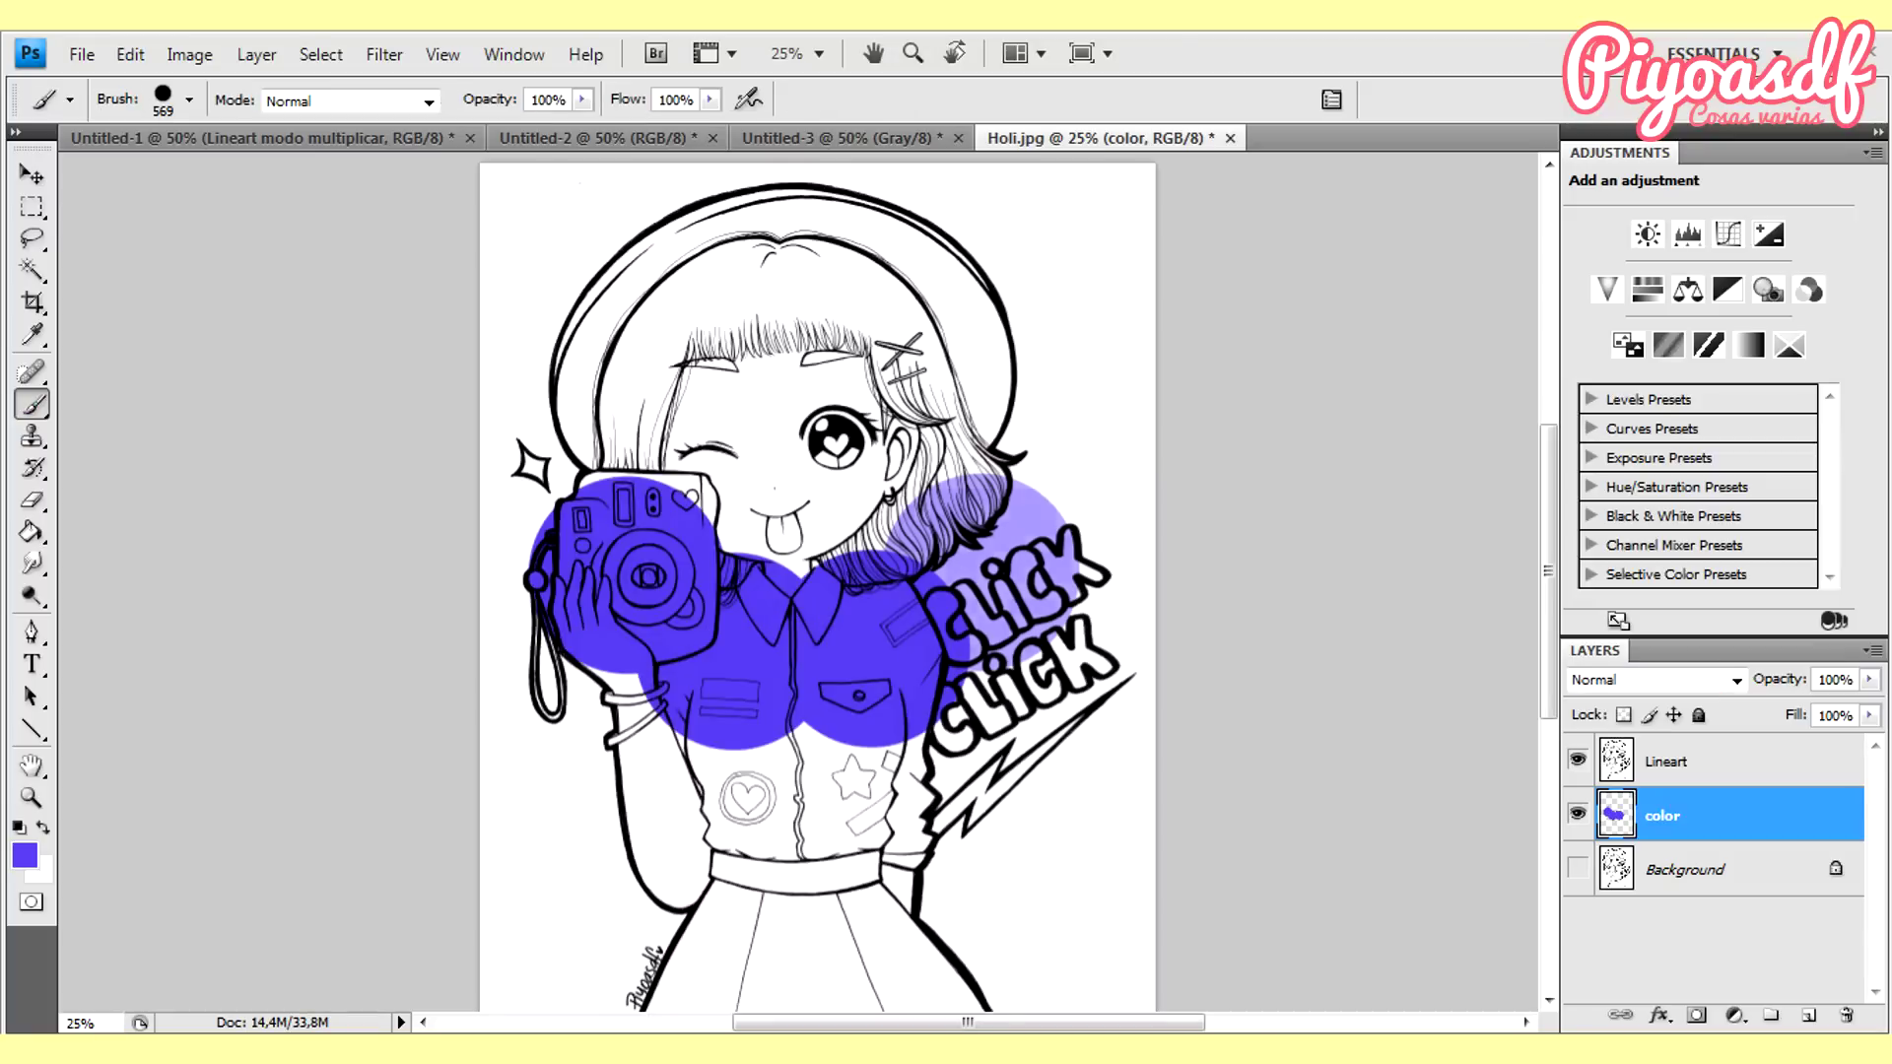
Step: Change the foreground colour to magenta and paint three large dabs across the girl's face and the camera
click(24, 856)
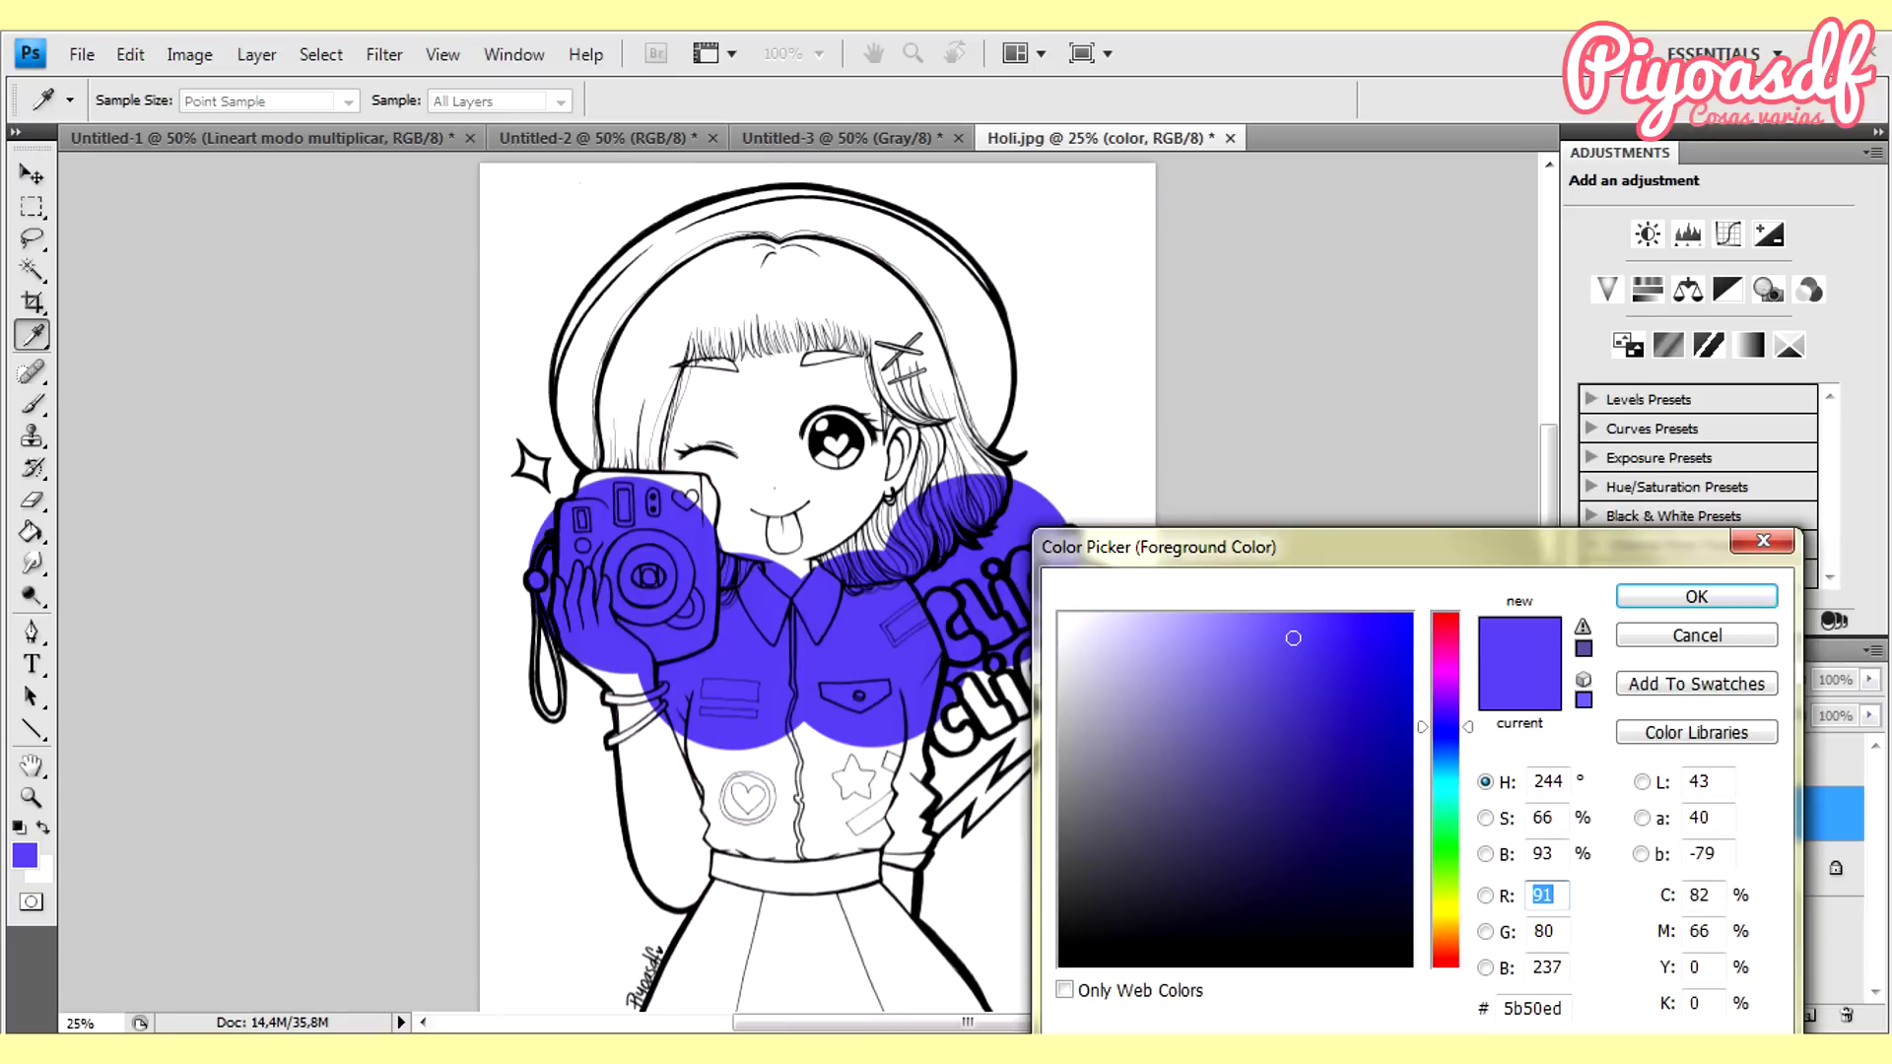
drag(1446, 727, 1445, 665)
click(1696, 596)
click(679, 481)
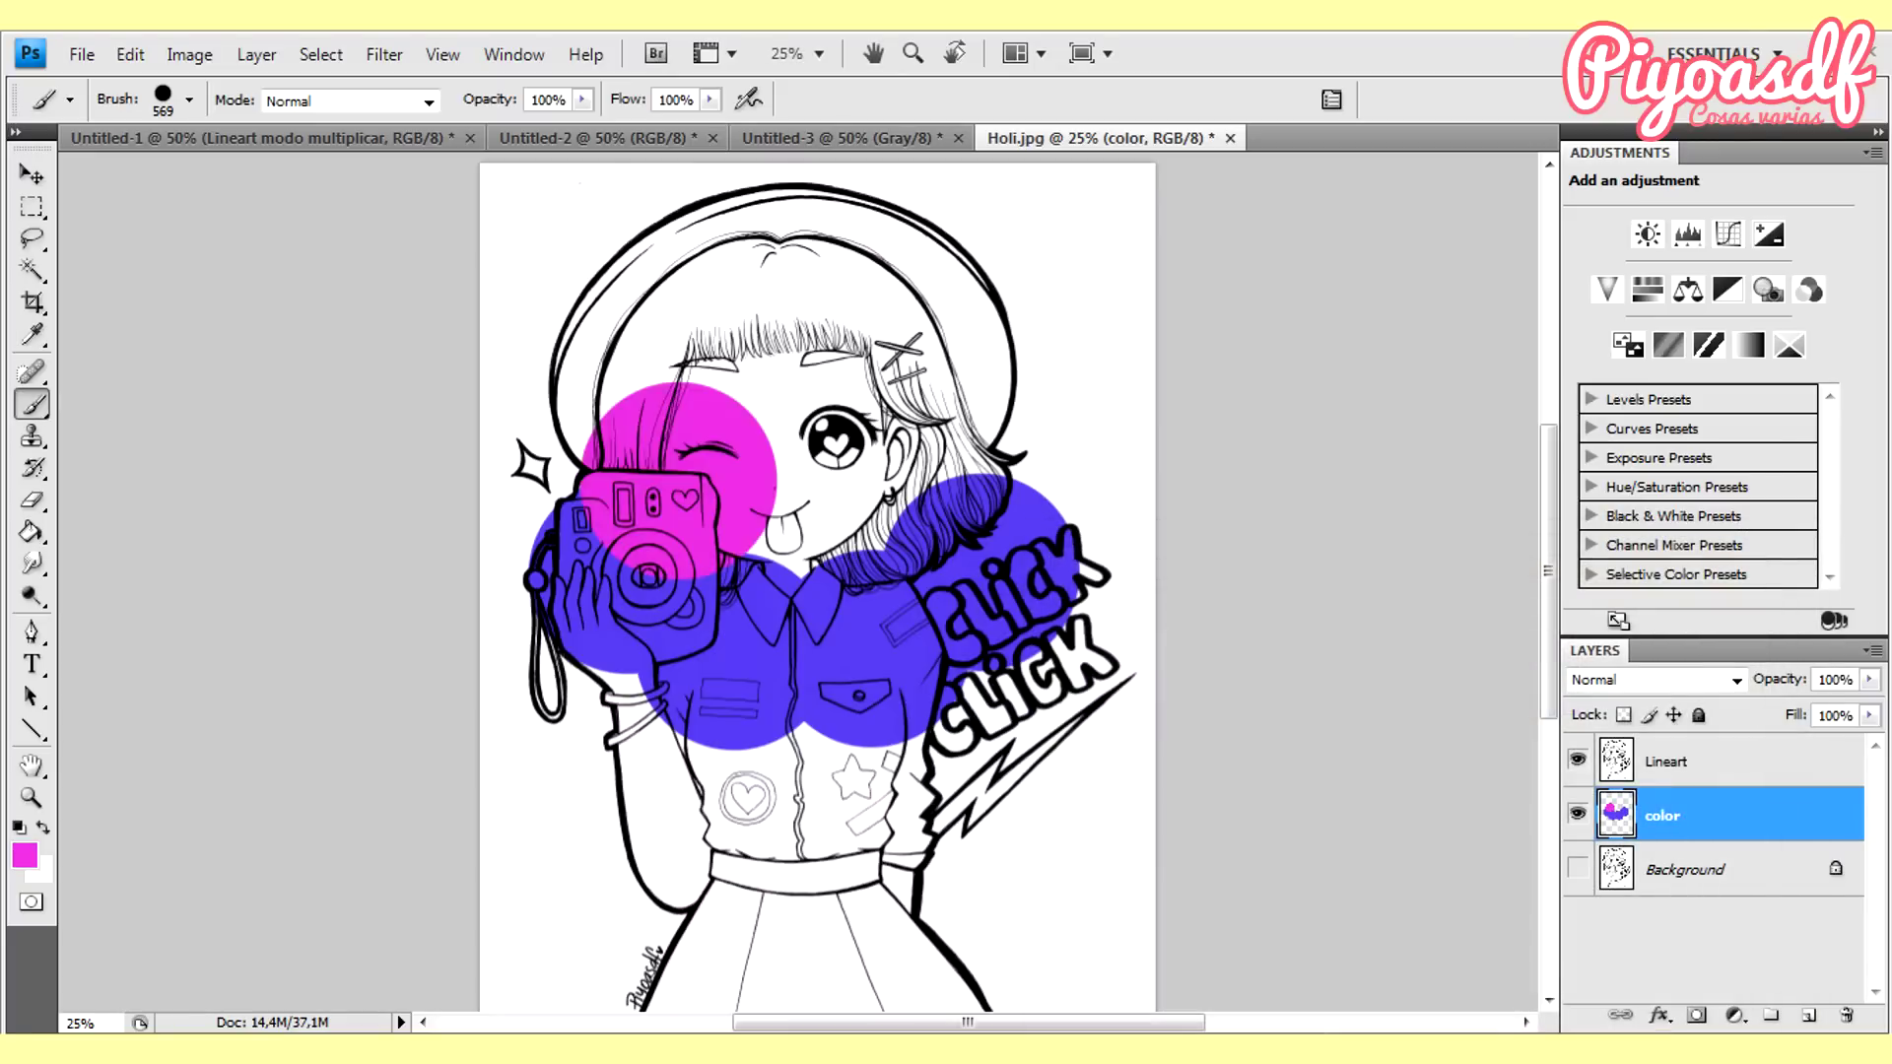
click(793, 519)
click(897, 467)
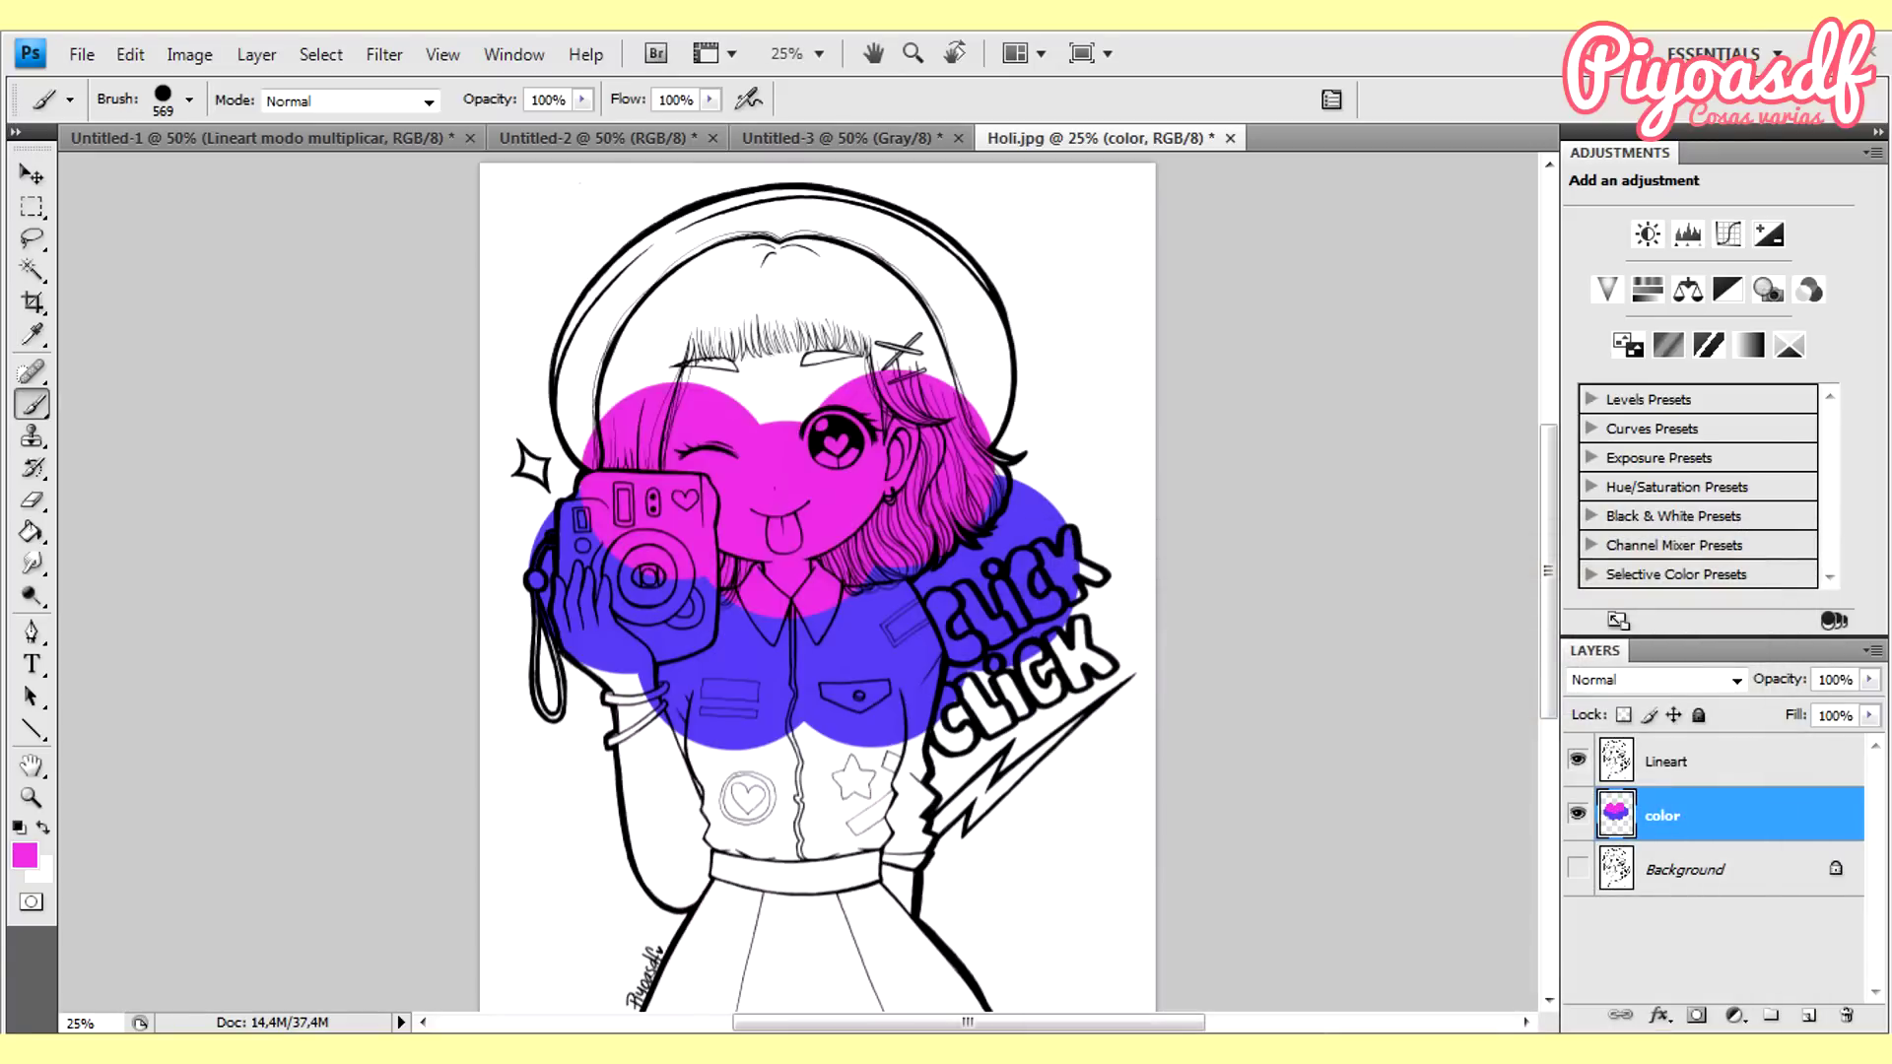
Step: Change the foreground colour to pinkish red ed5079 and paint a large dab over the girl's fringe
click(24, 855)
click(1446, 627)
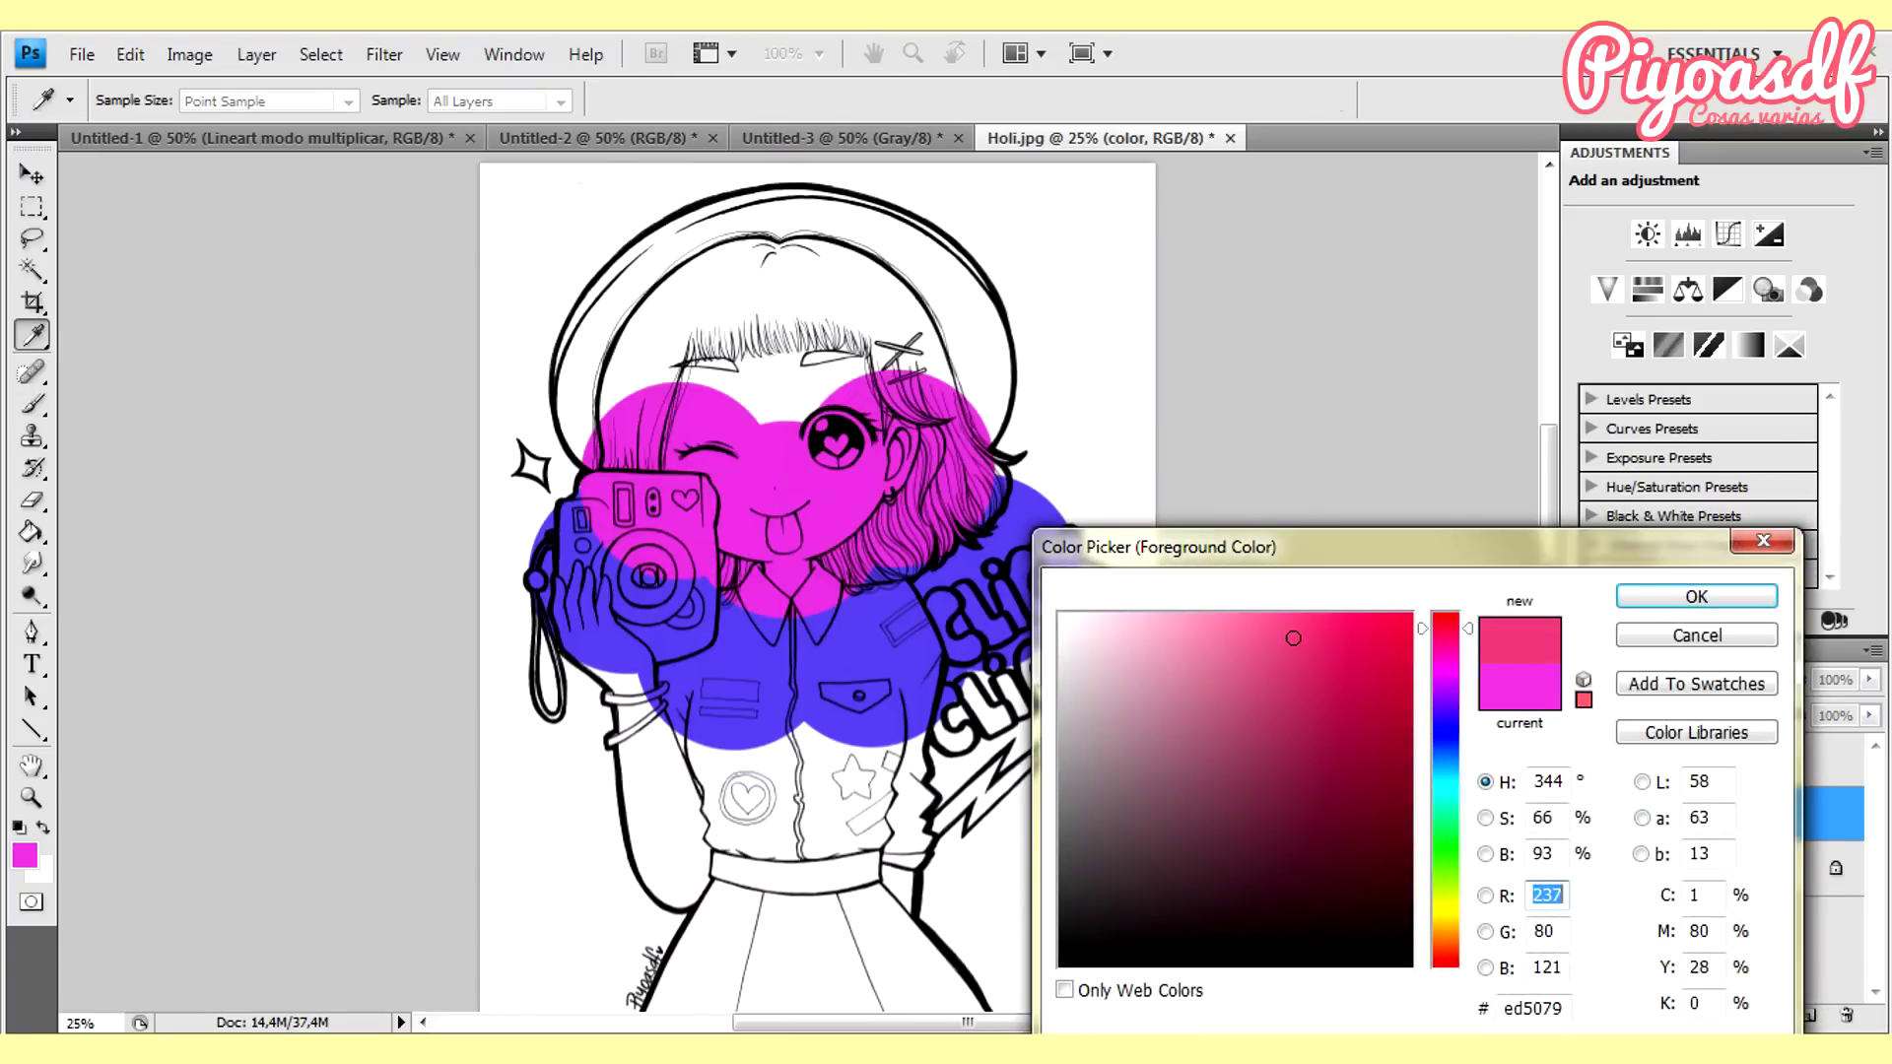
click(1696, 596)
click(773, 355)
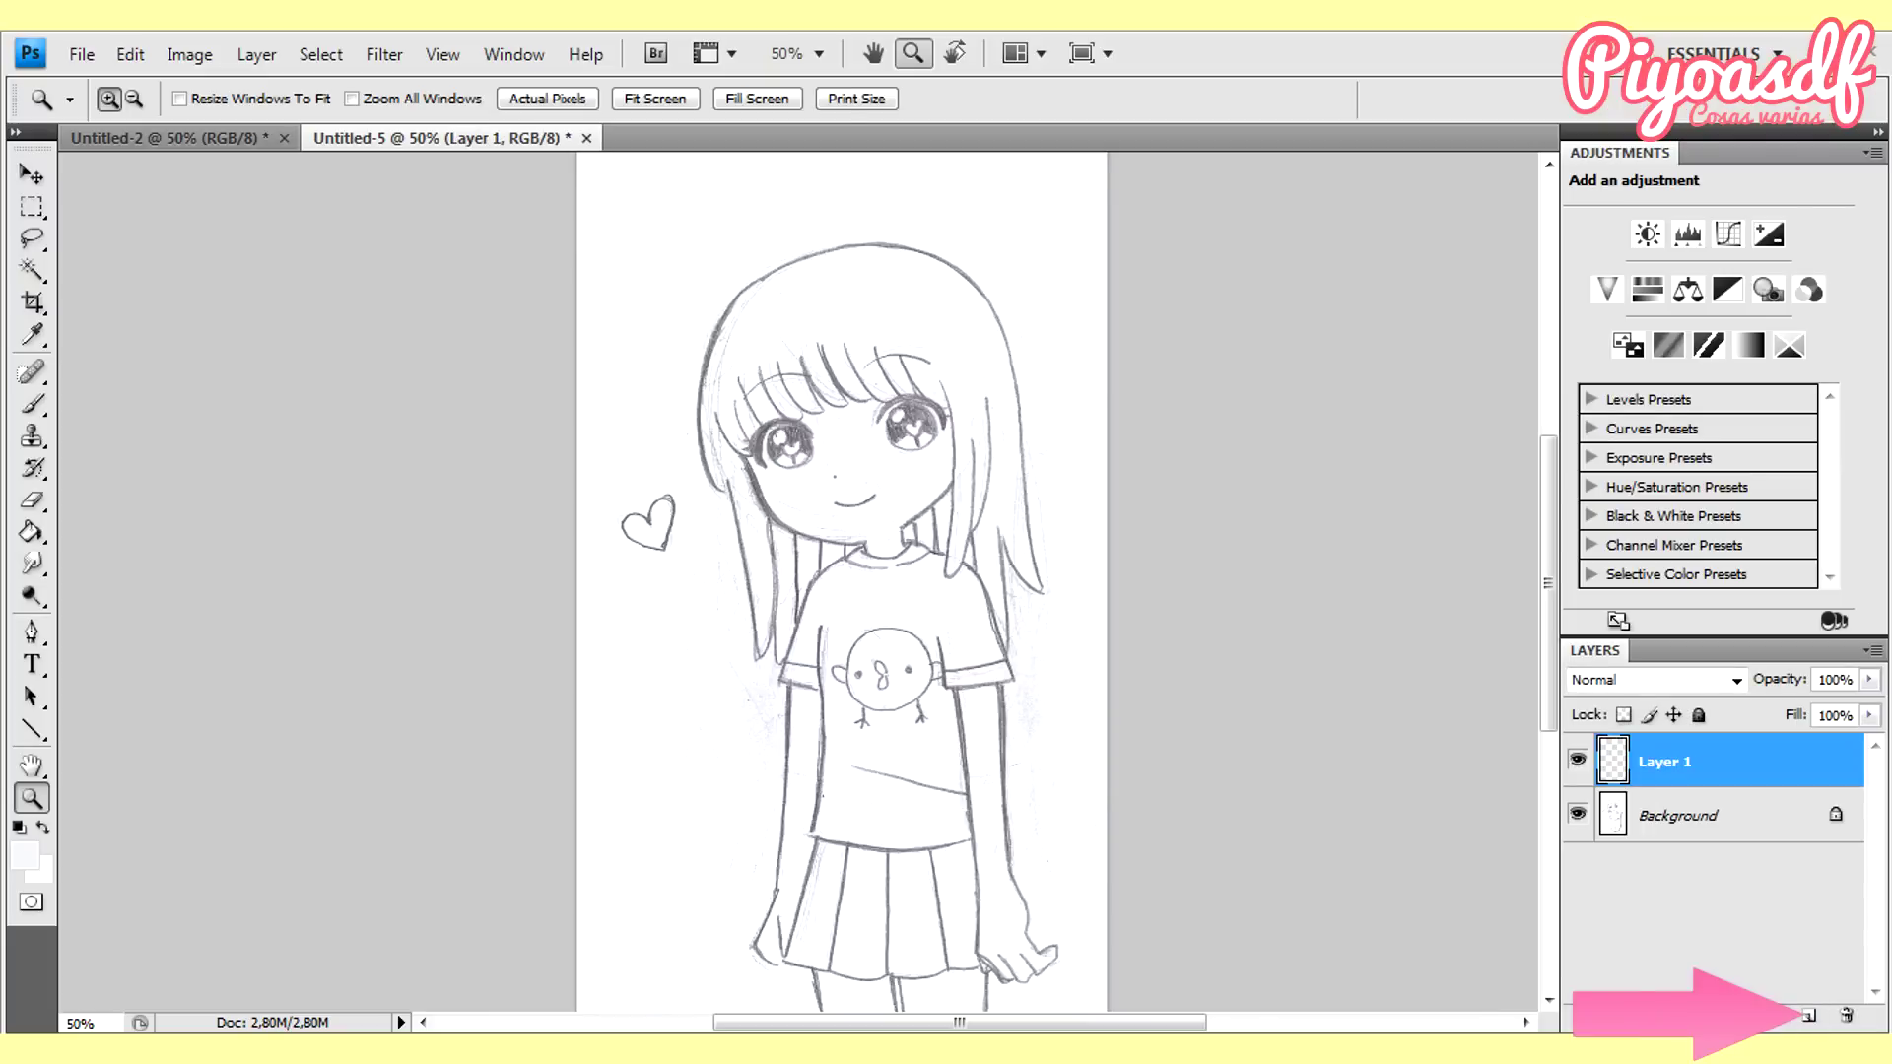
Step: Fill the empty Layer 1 above the pencil sketch with the near-white paper colour using the Paint Bucket
key(i)
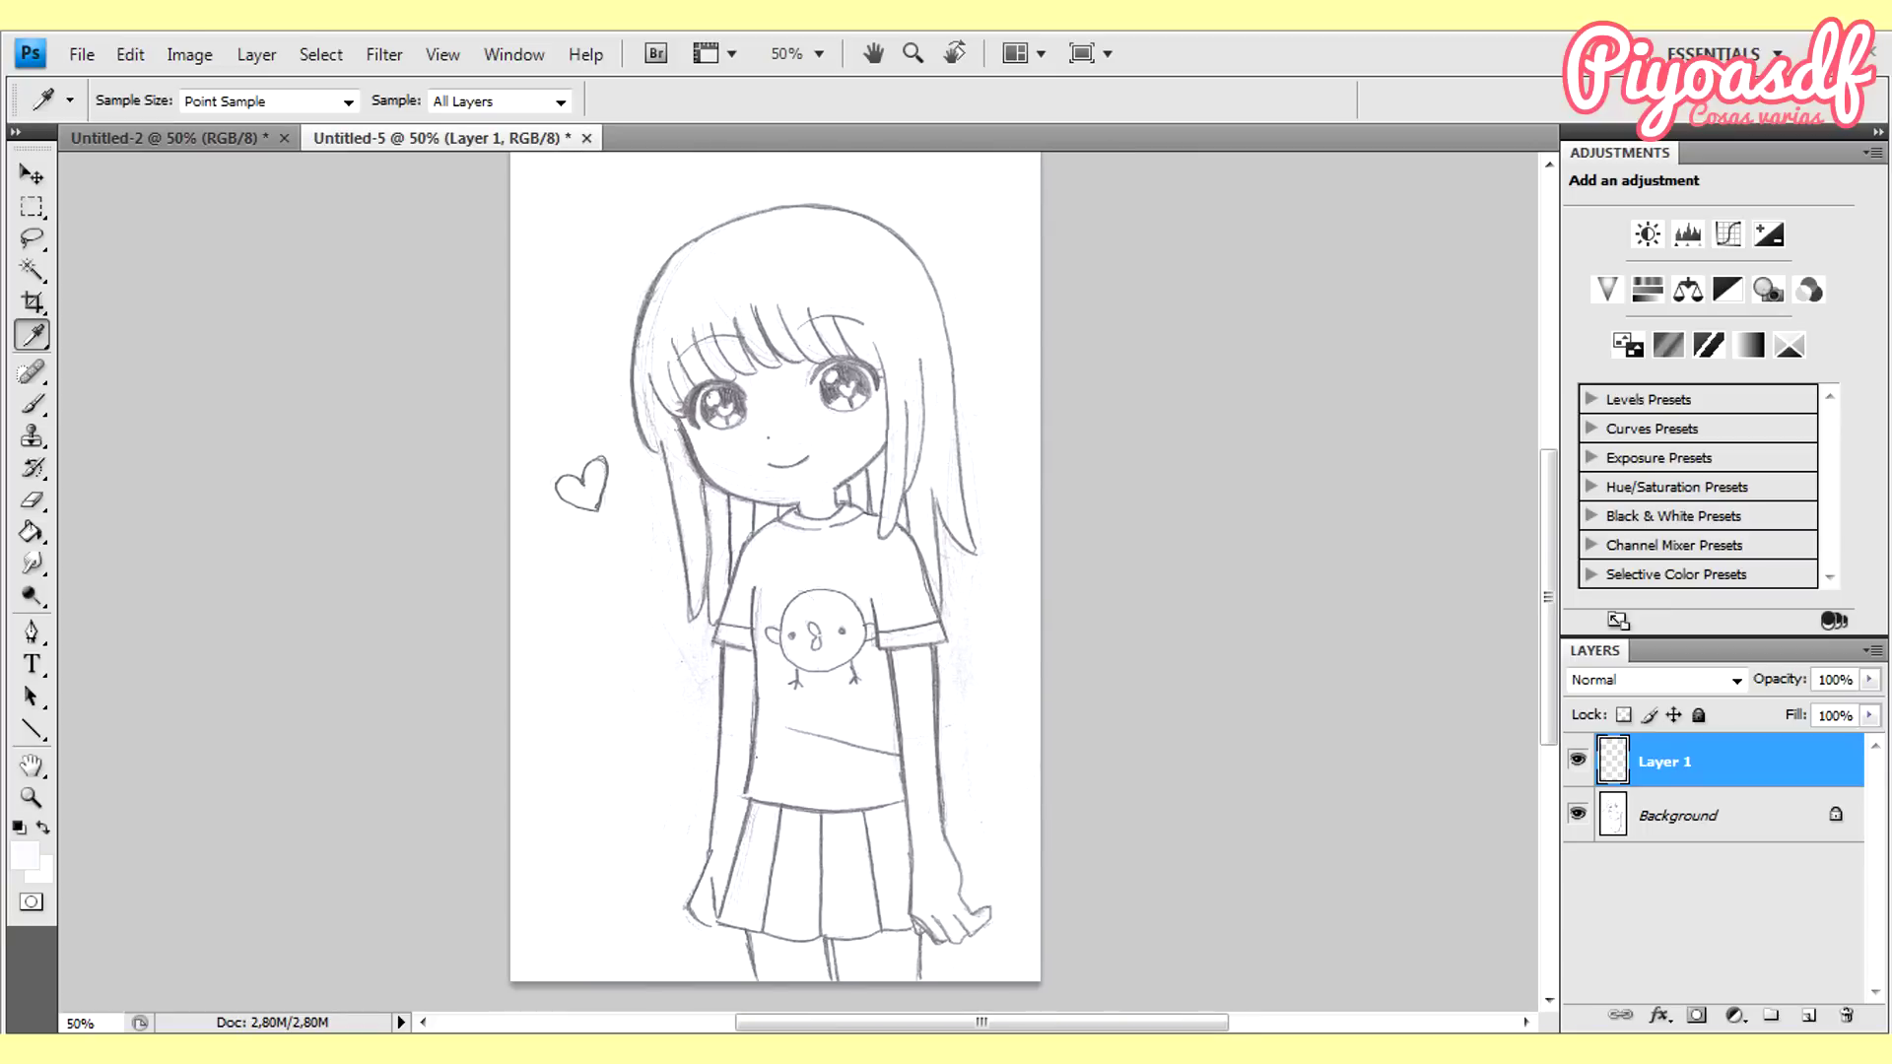
key(g)
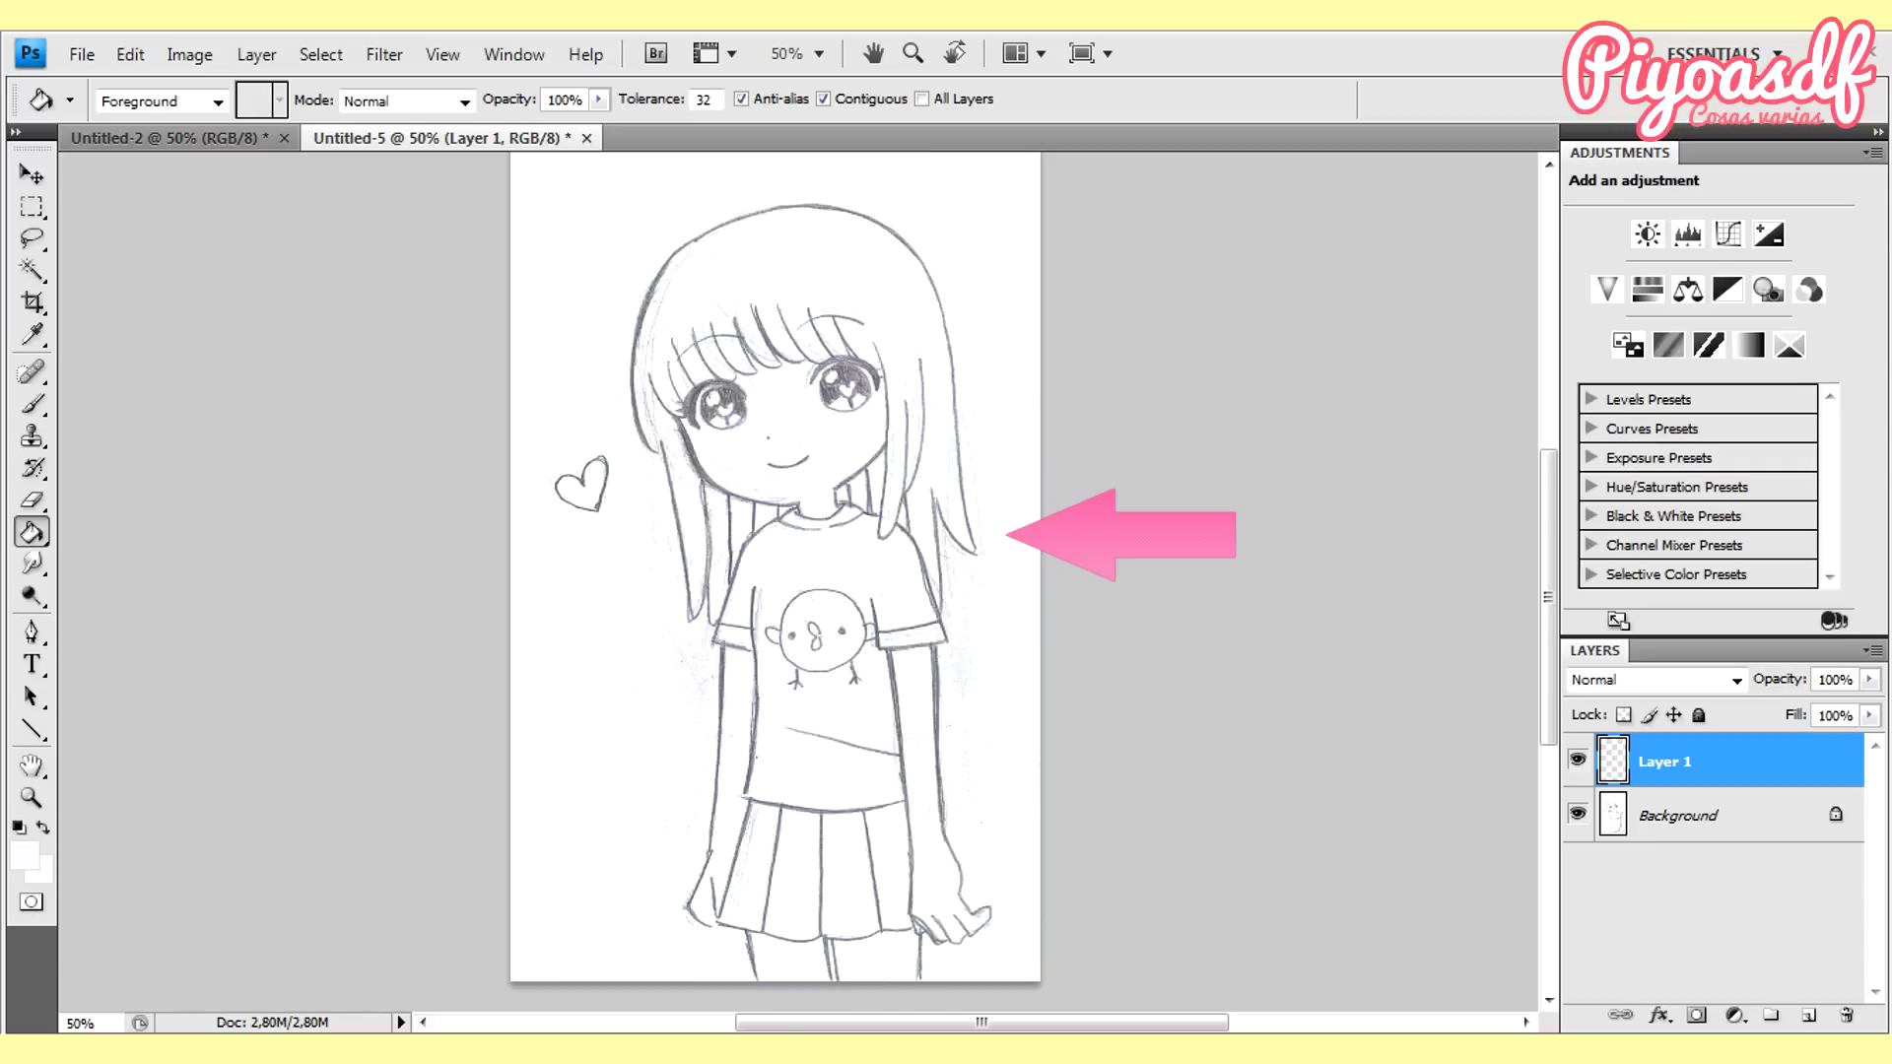
click(1003, 535)
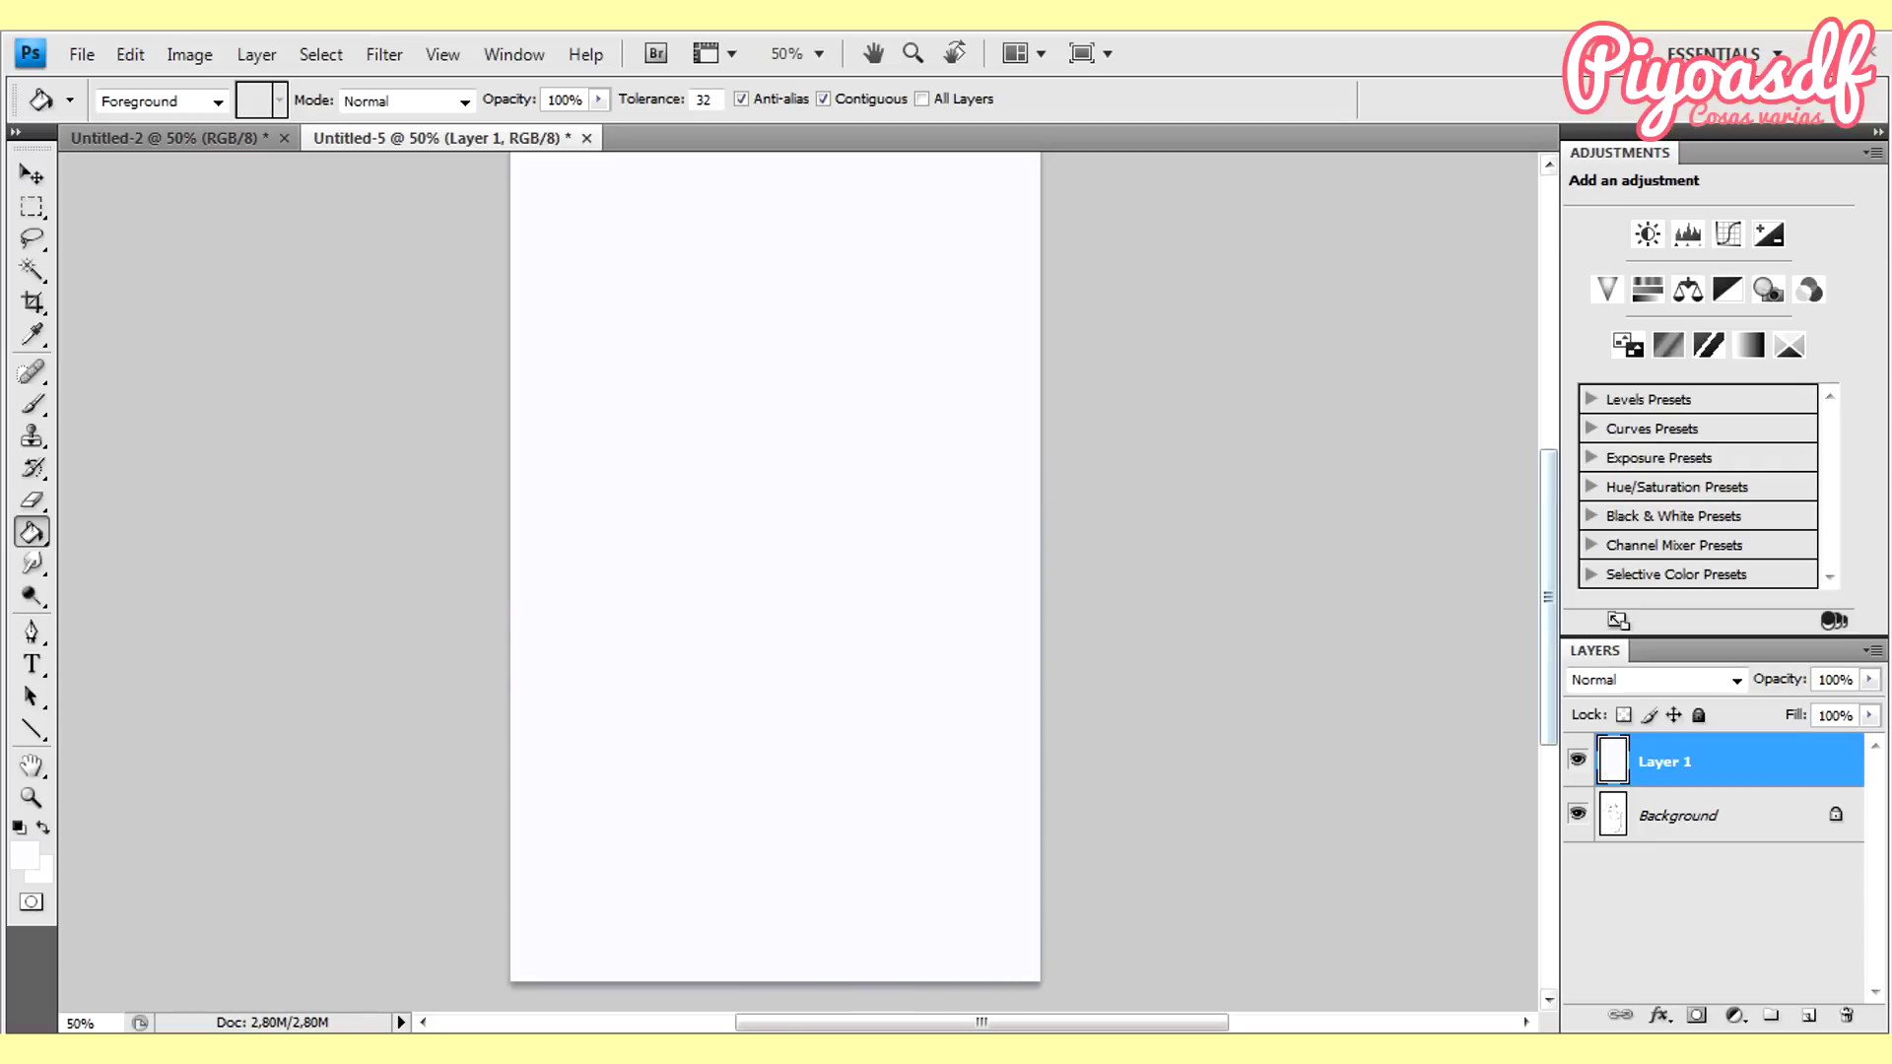
Step: Set the blend mode of Layer 1 to Darken and merge it down into the Background
click(1655, 680)
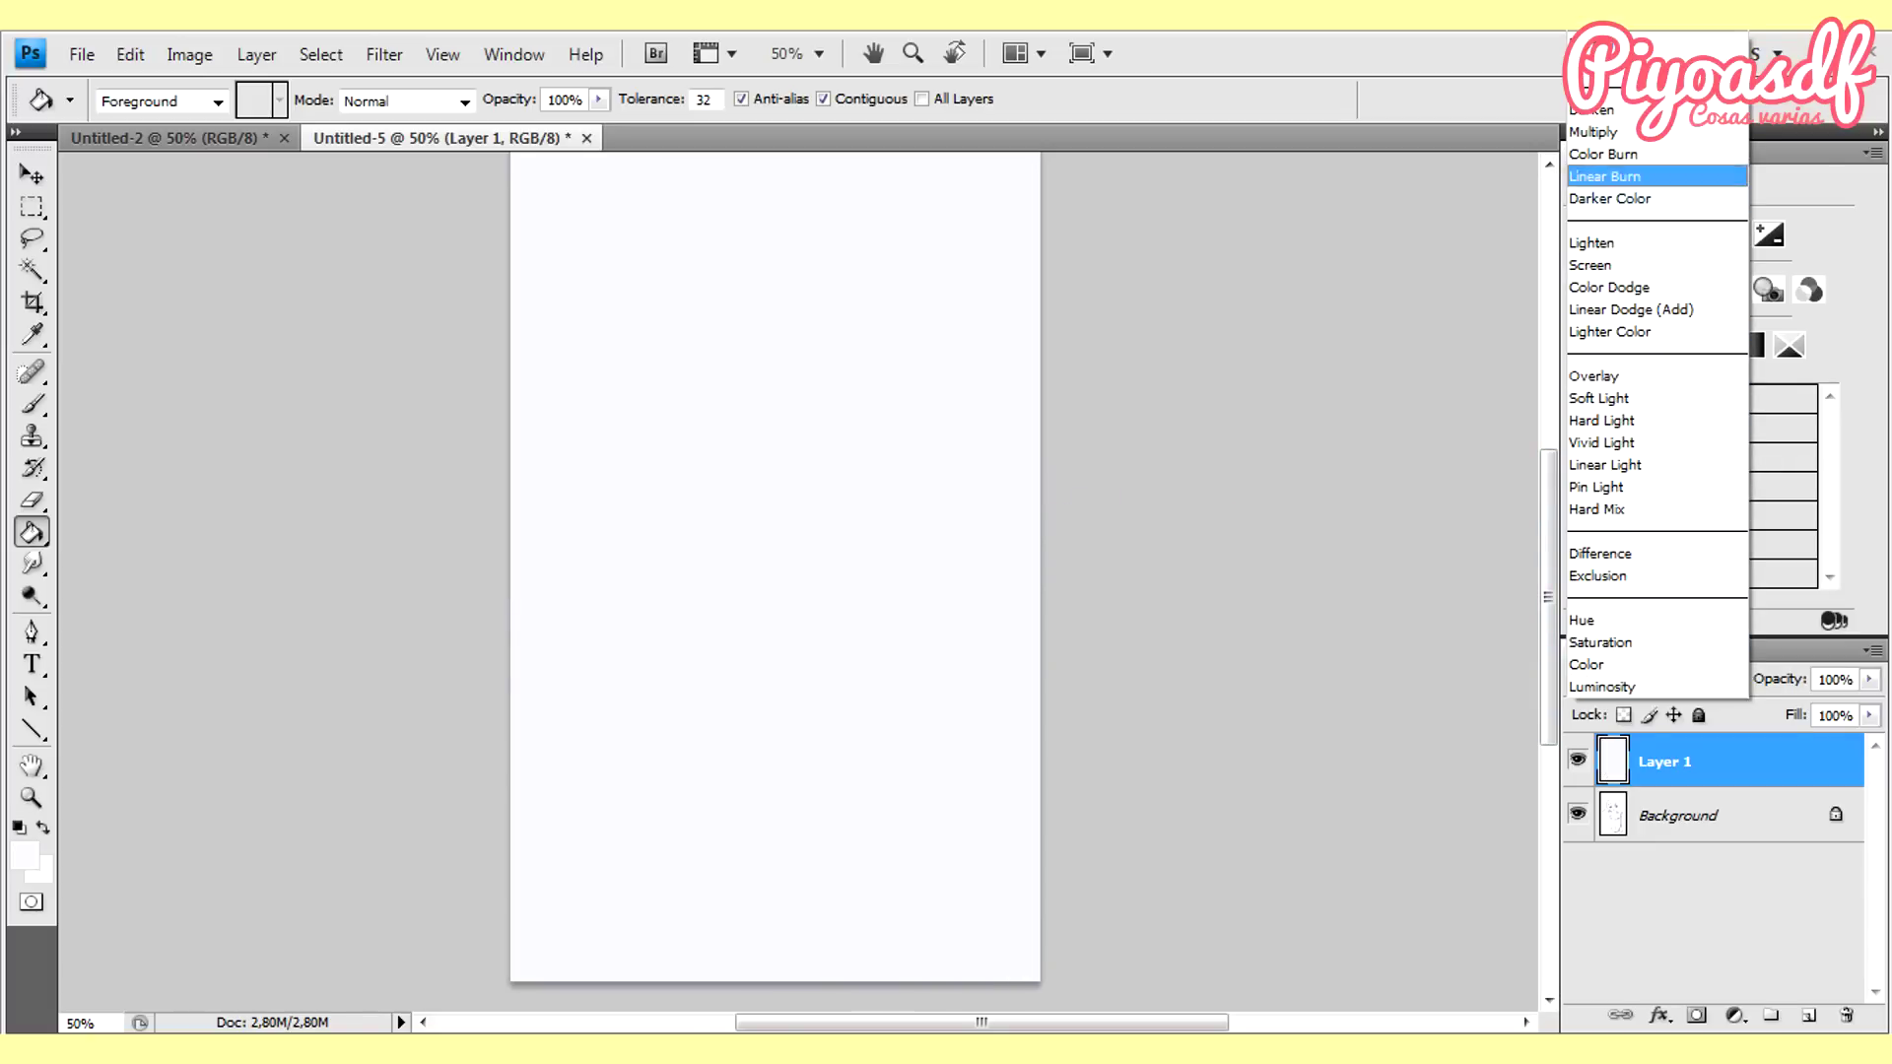
click(1616, 110)
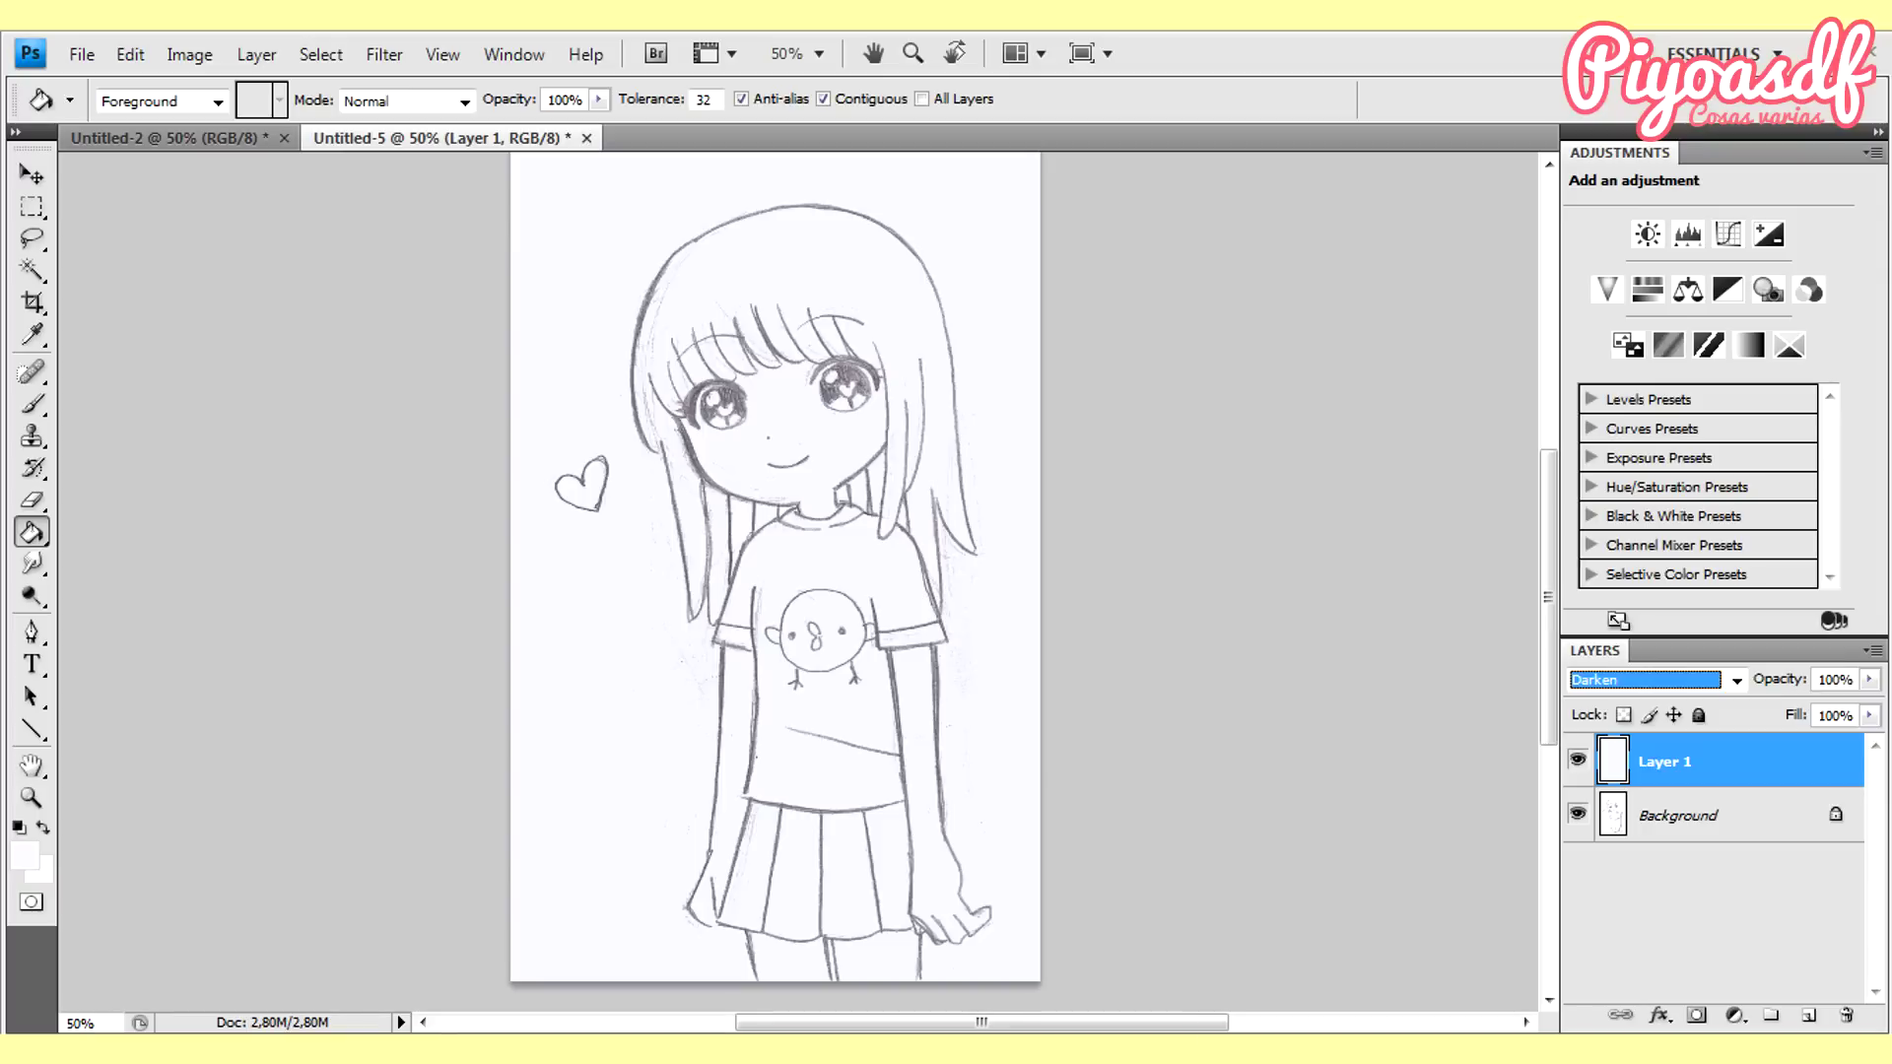
key(ctrl+e)
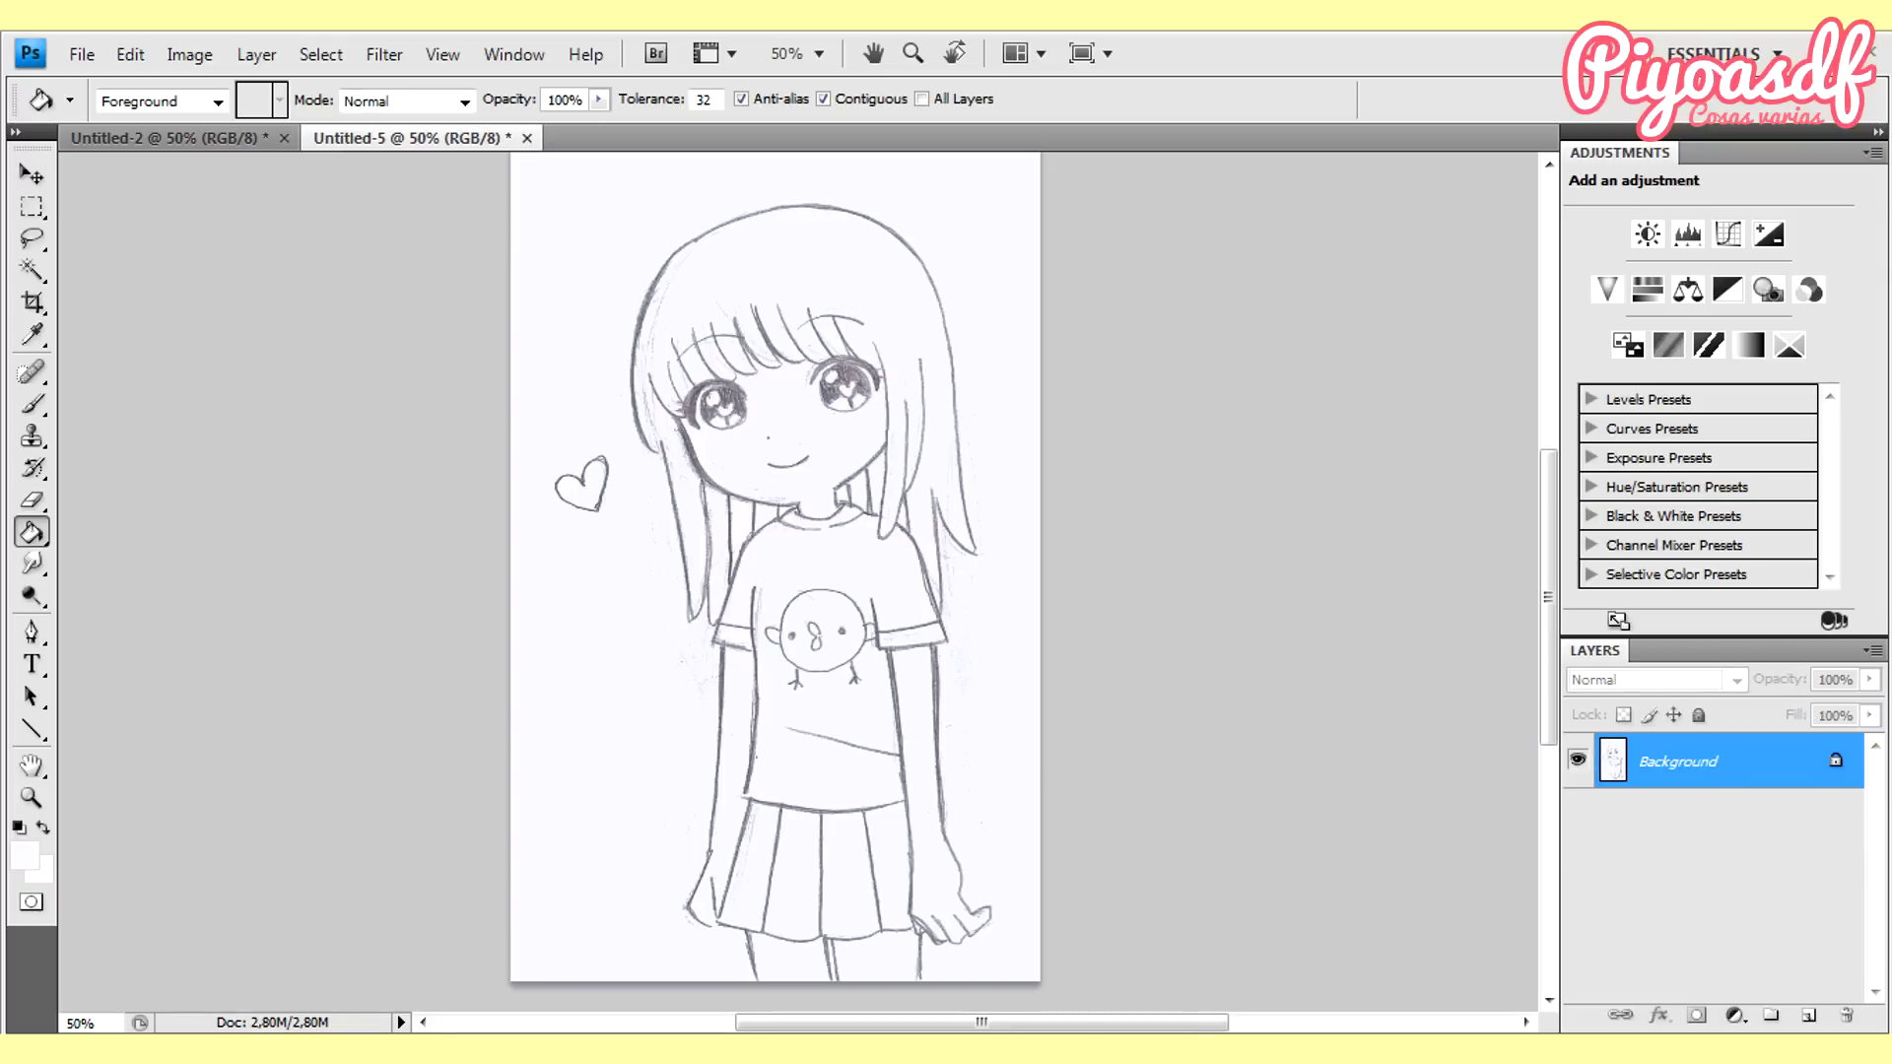
Step: Lighten the sketch's white paper tone with Replace Color, using a Lightness of +45
click(189, 54)
mouse_move(232, 126)
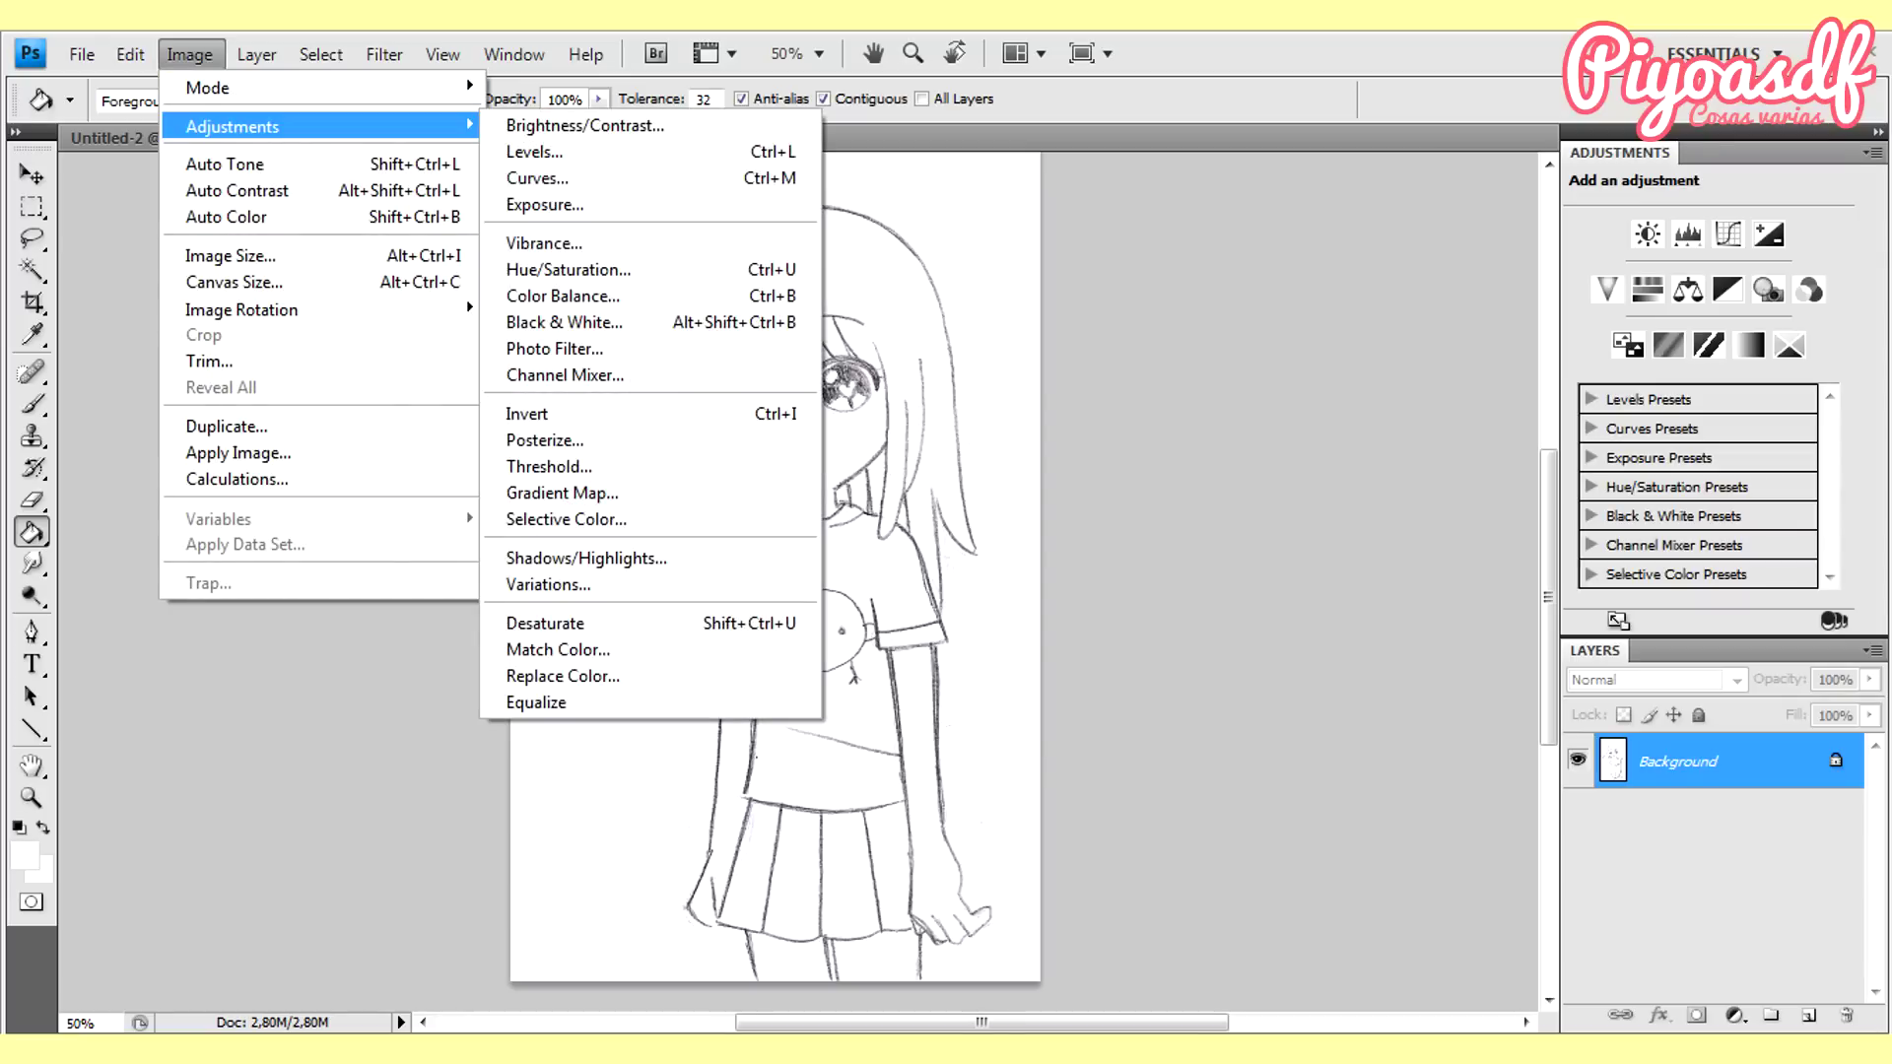
click(562, 676)
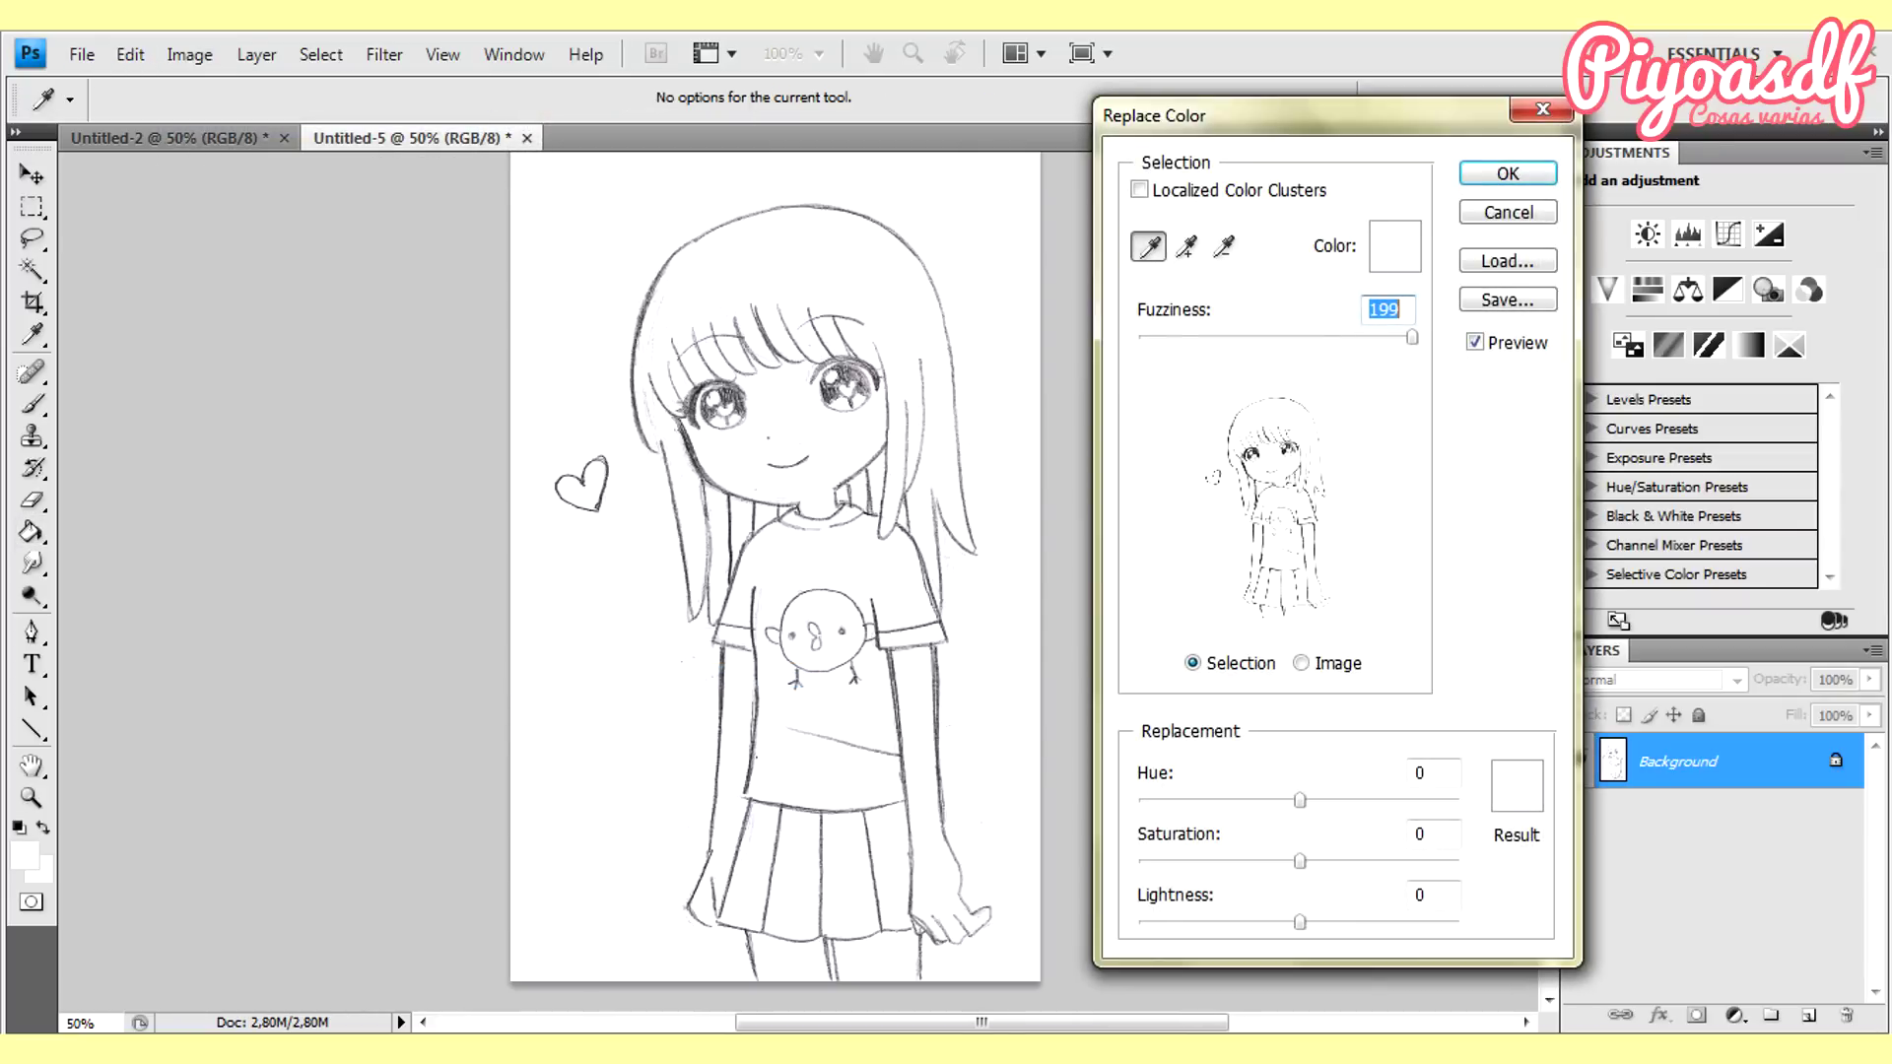
drag(1300, 922, 1371, 922)
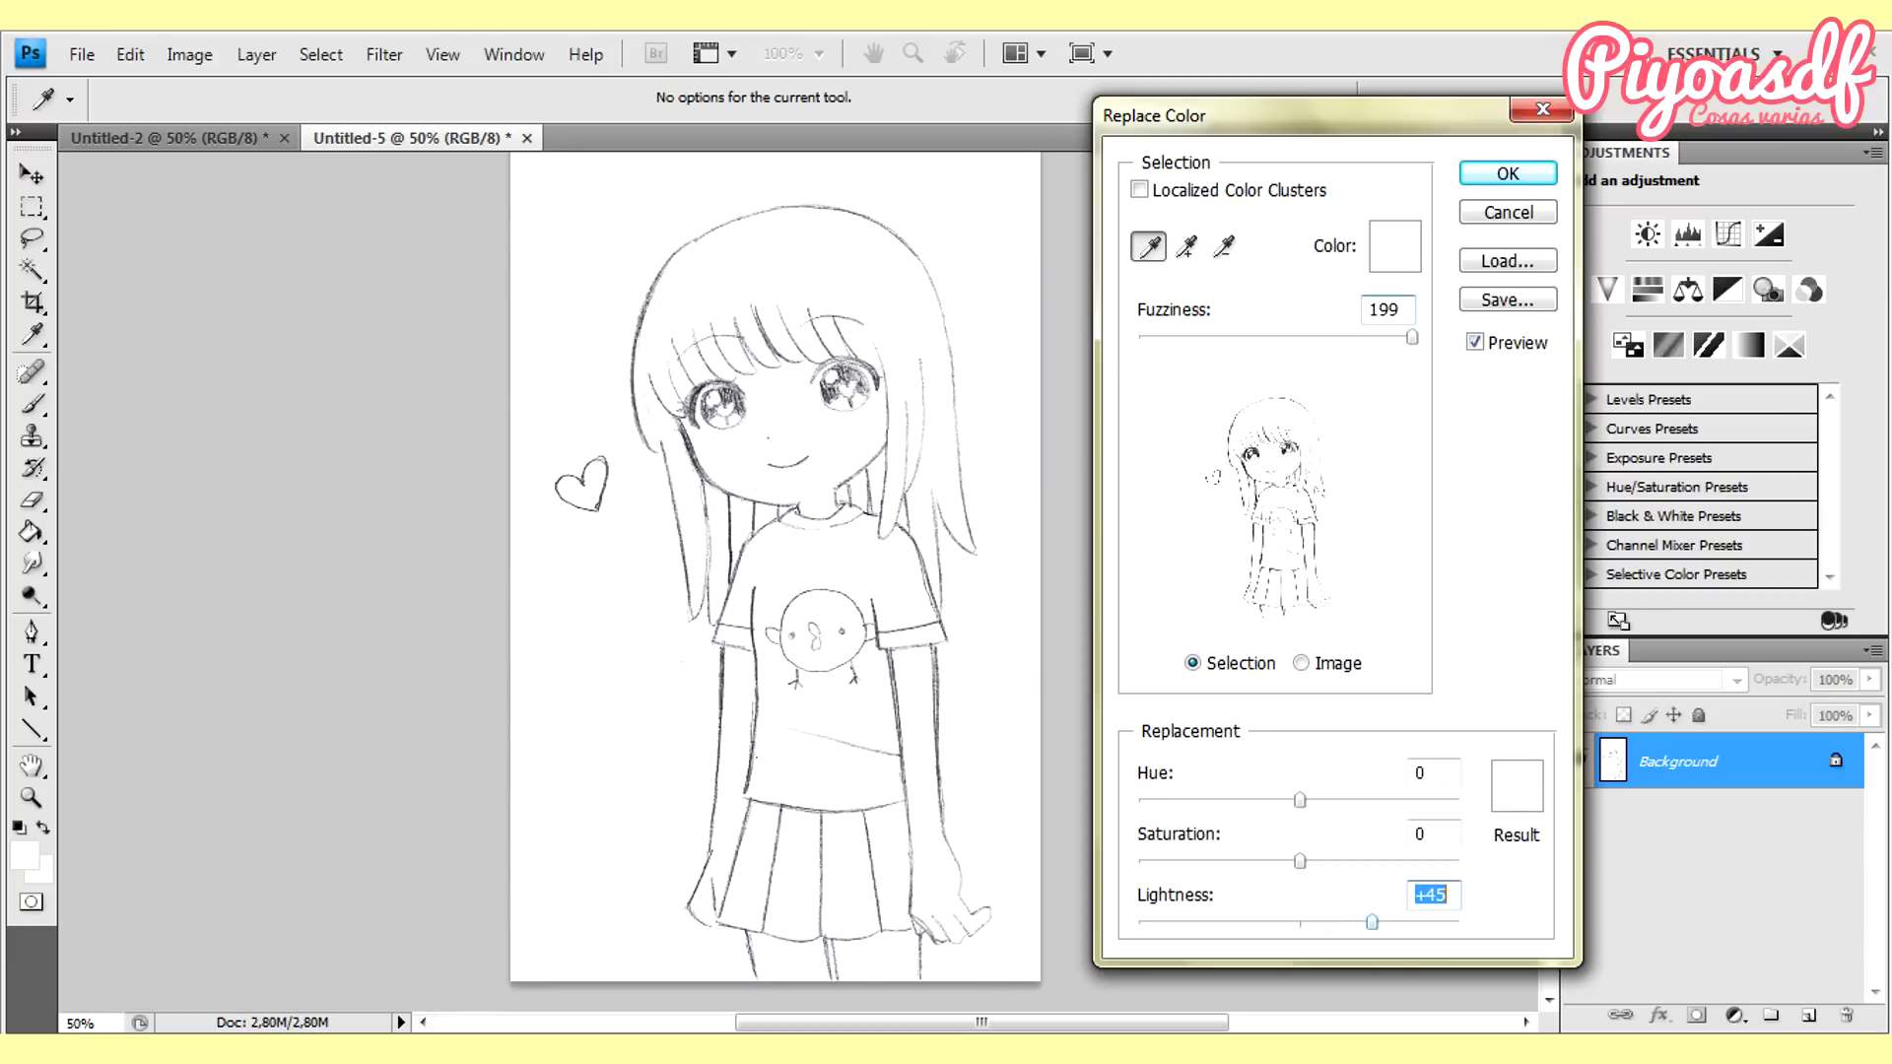
key(Return)
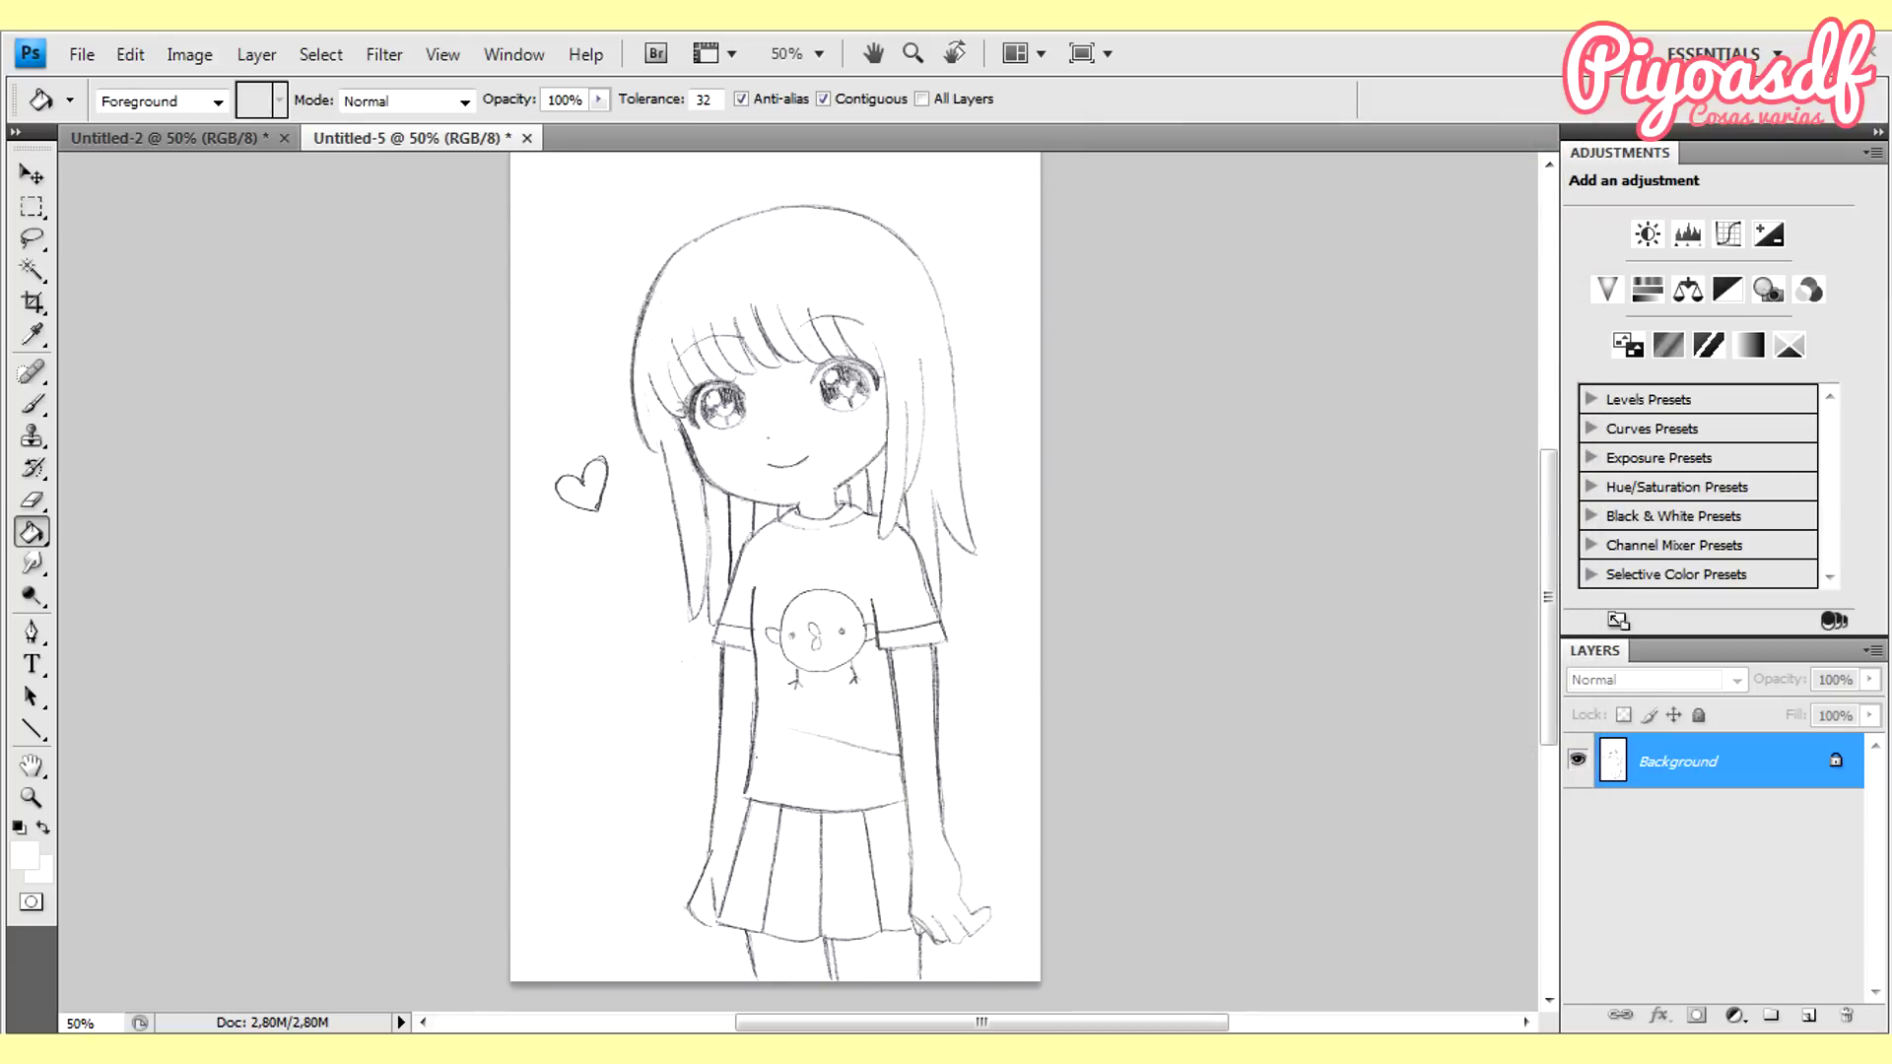
Step: Darken the sketch's pencil lines with Curves, bending the RGB curve downward through a point with Output 129
click(189, 54)
mouse_move(233, 126)
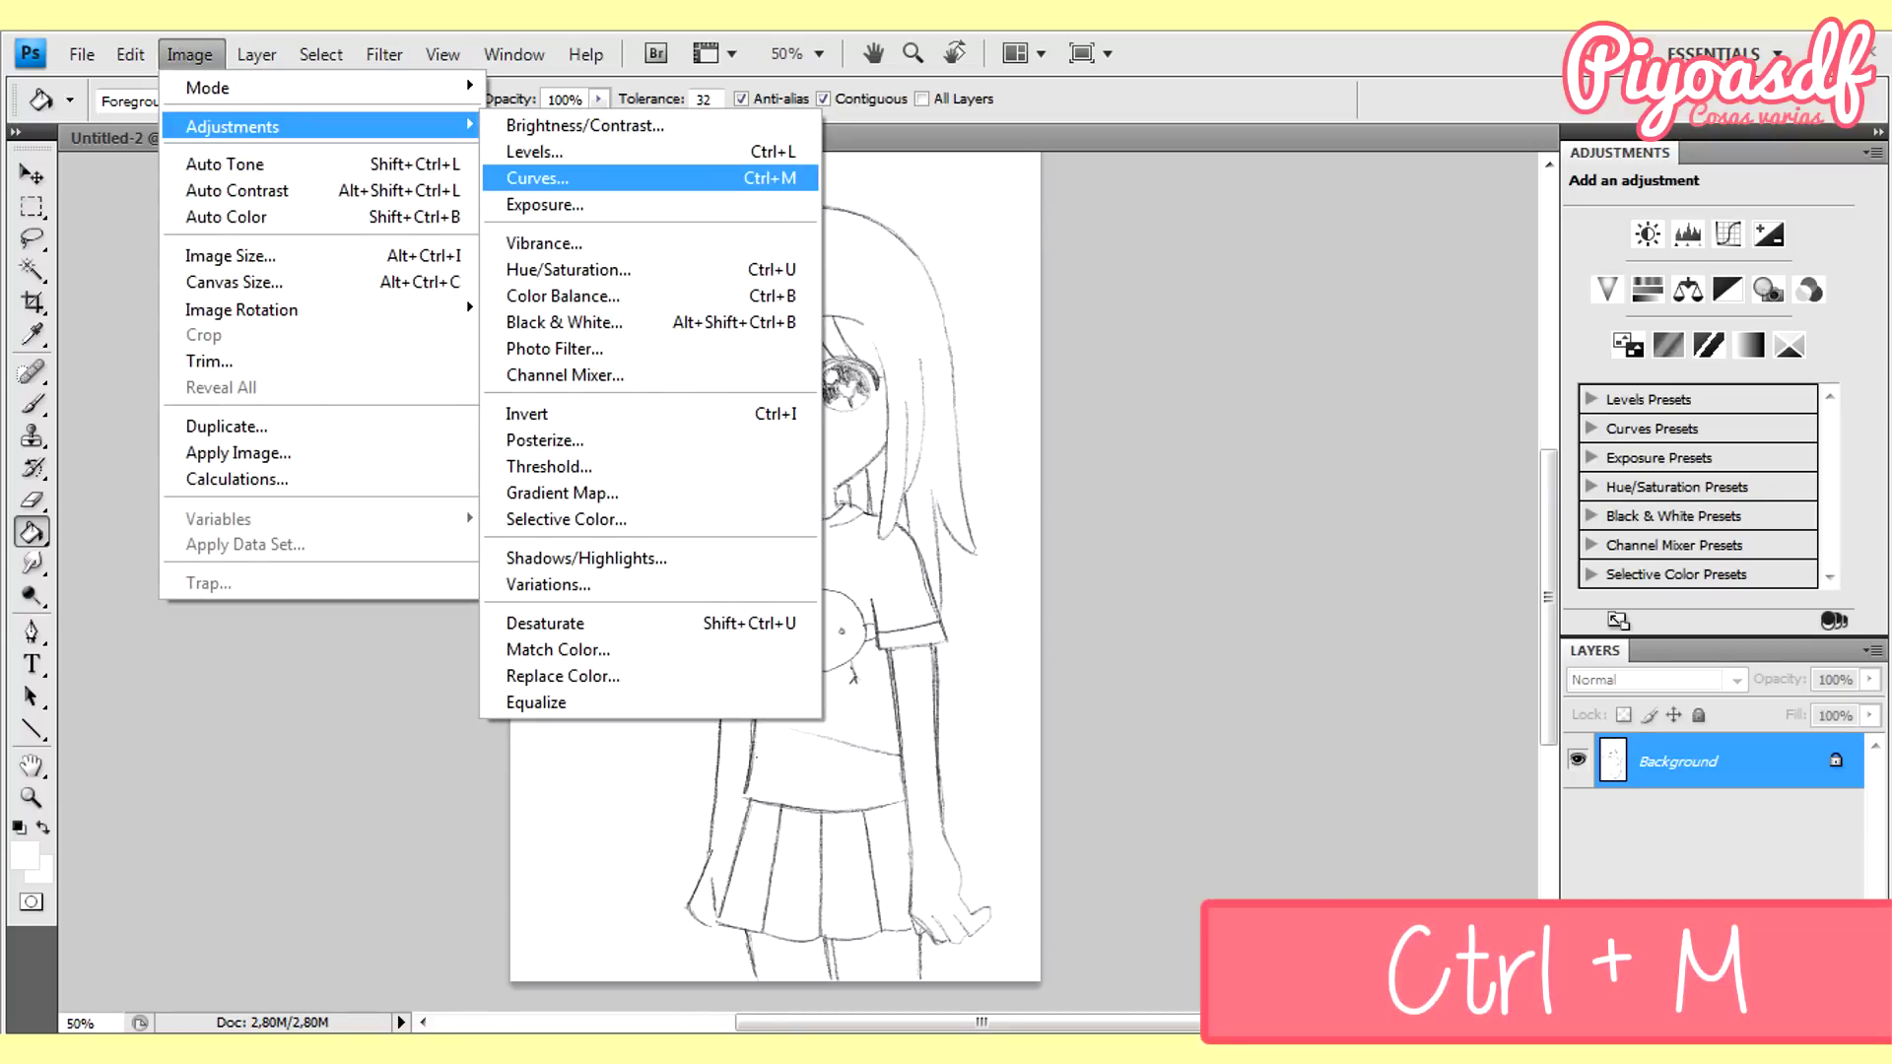
click(537, 178)
click(1413, 822)
drag(1414, 822, 1430, 832)
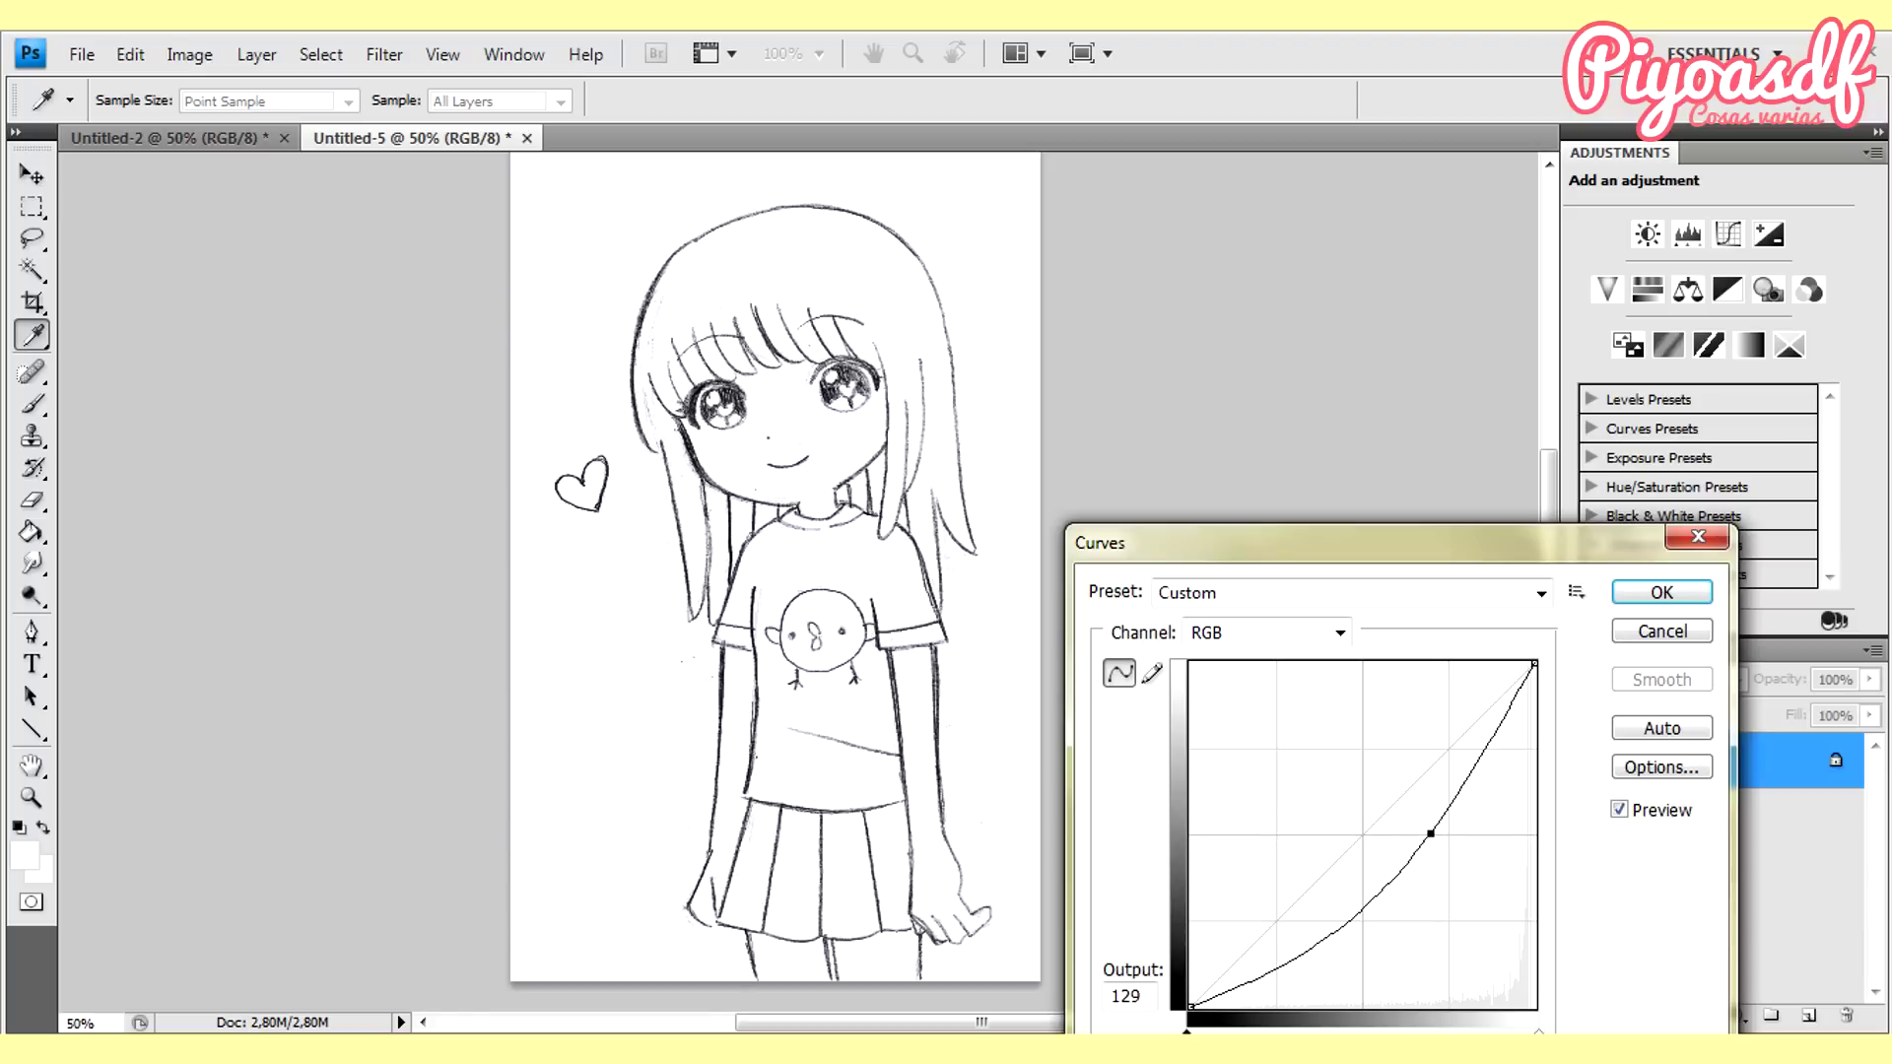
click(1663, 593)
Step: Deepen the lineart with Selective Color, setting Black to +32% for the Blacks
click(191, 54)
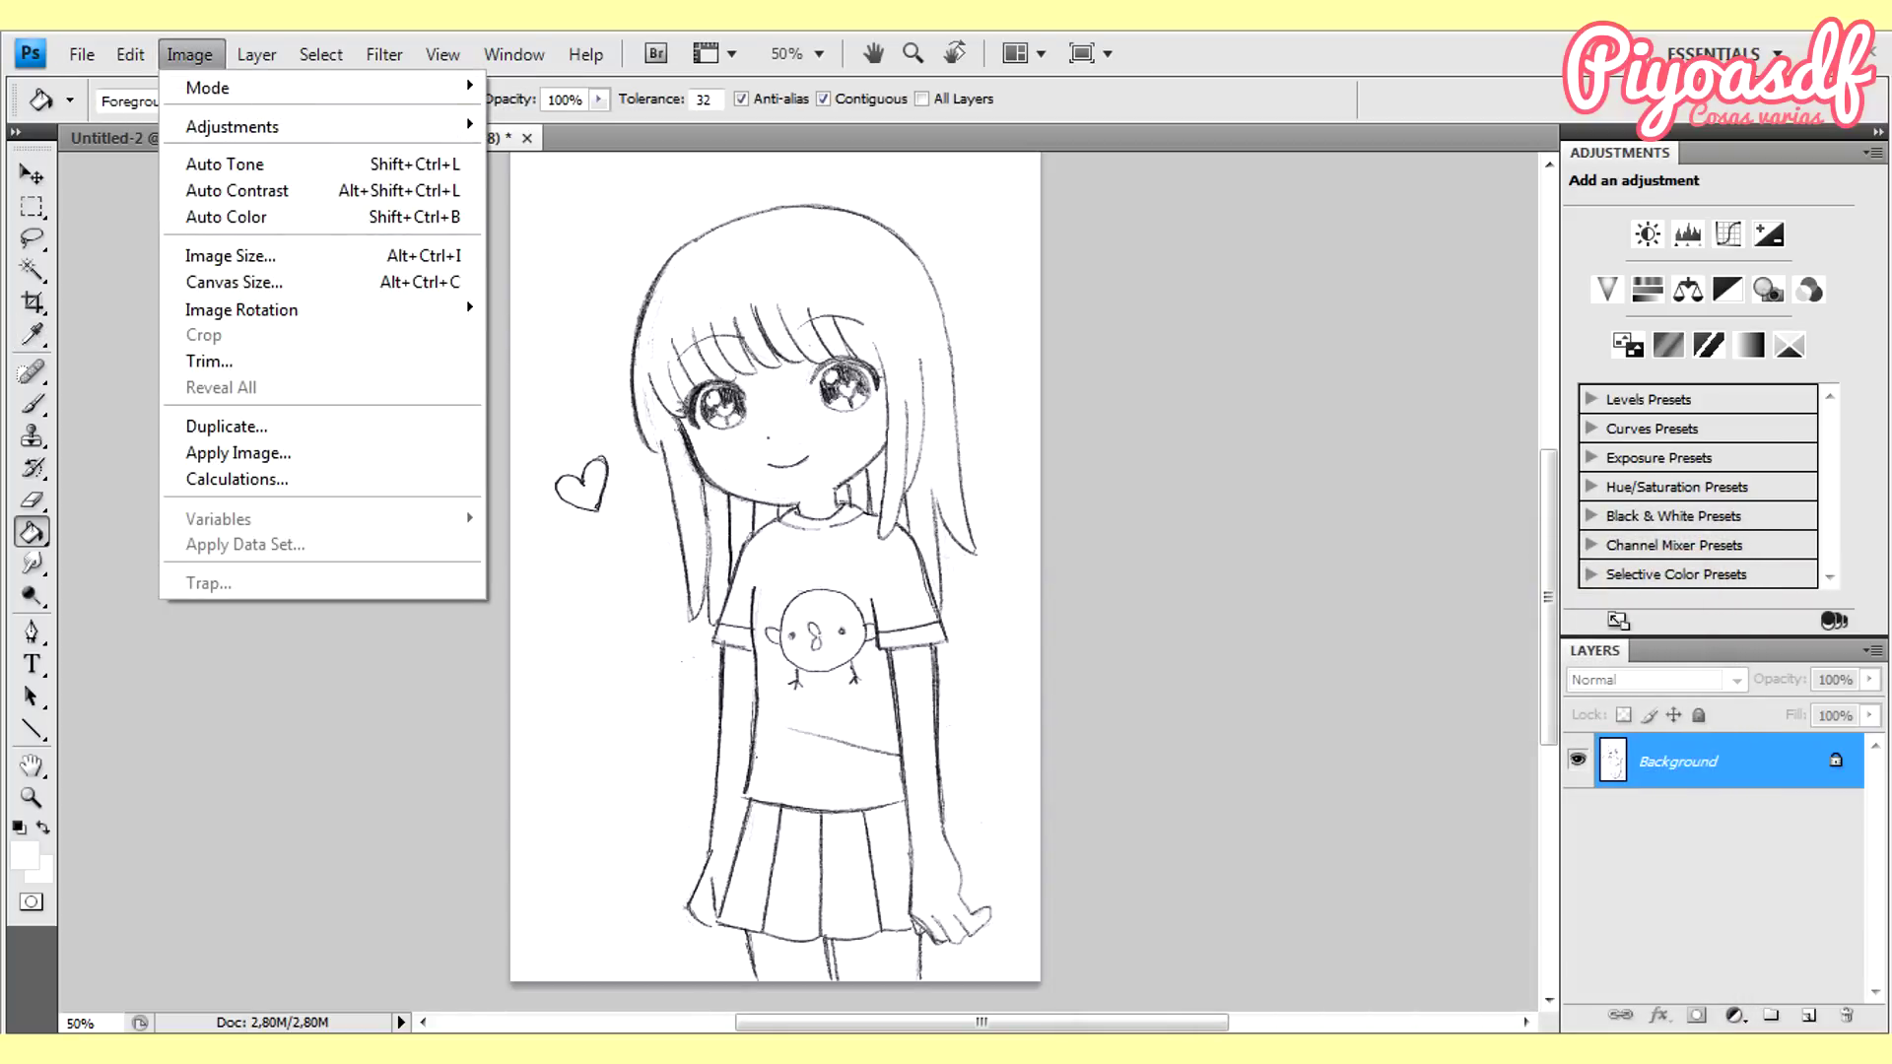
mouse_move(234, 127)
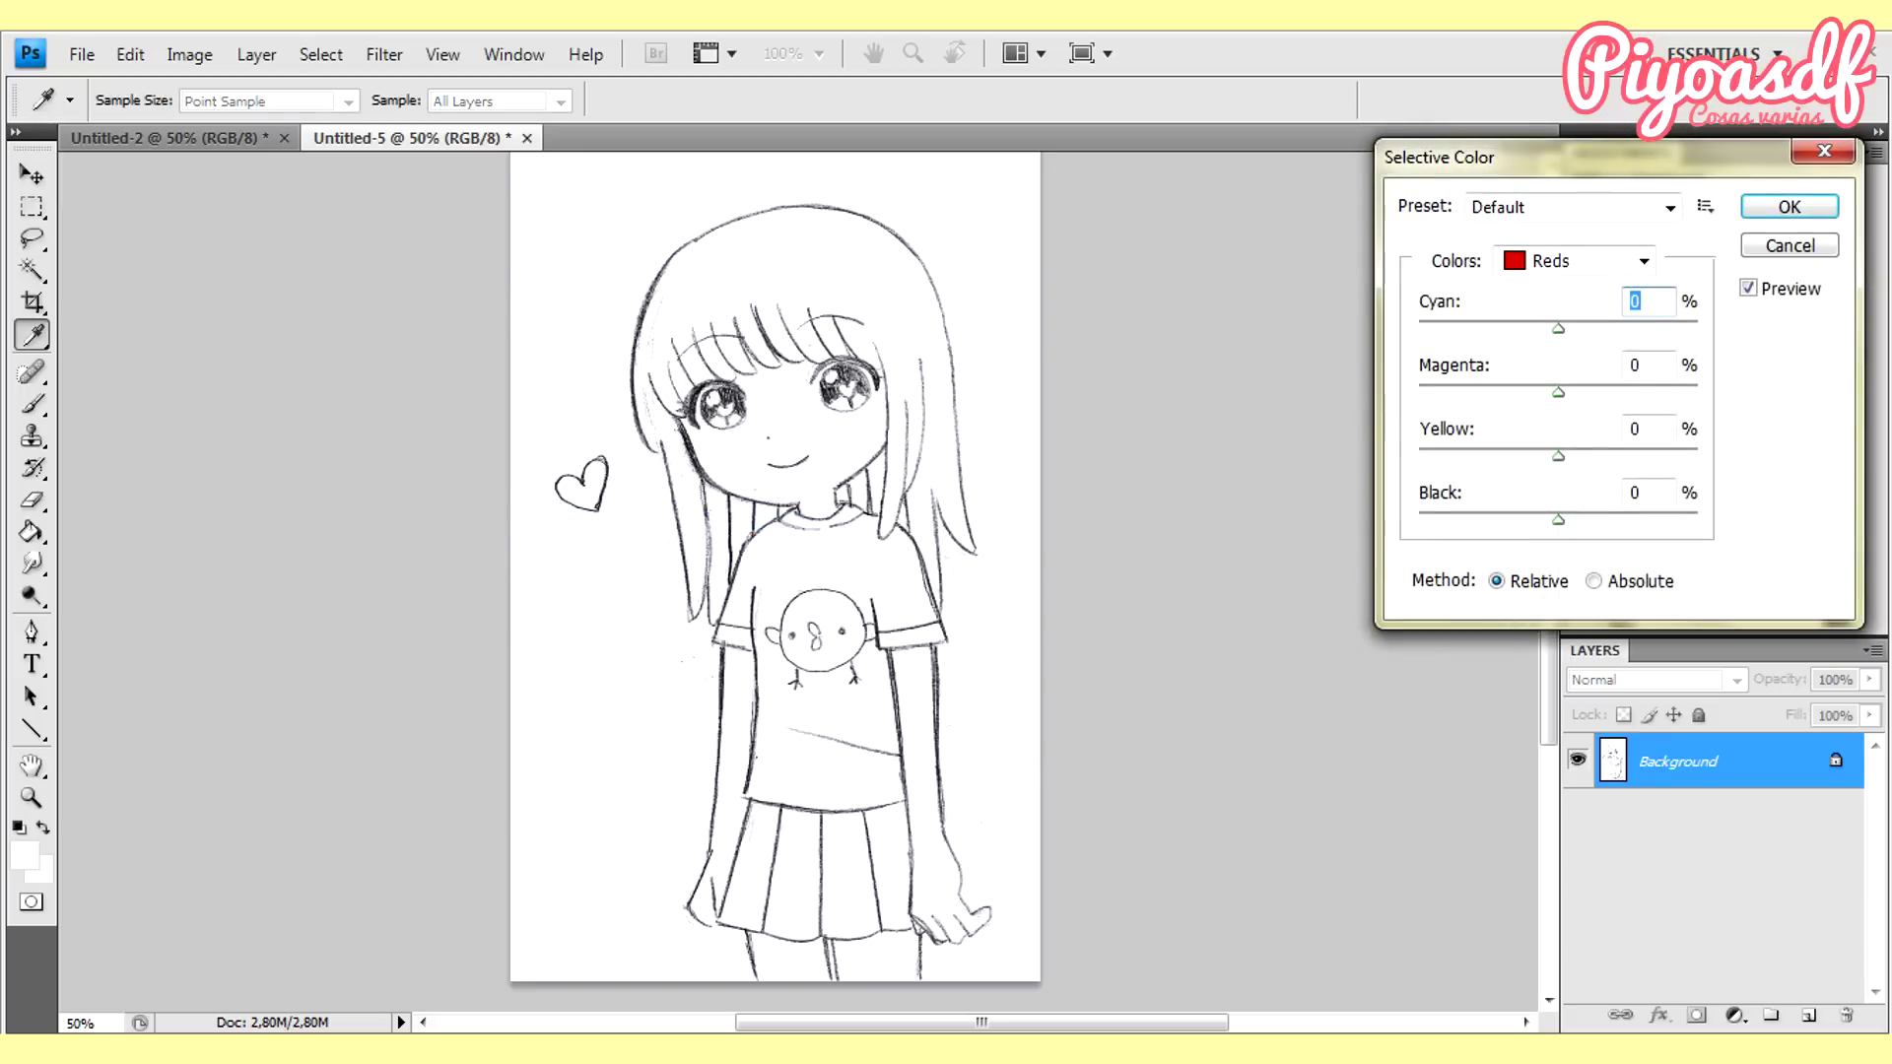
click(1644, 262)
click(1567, 465)
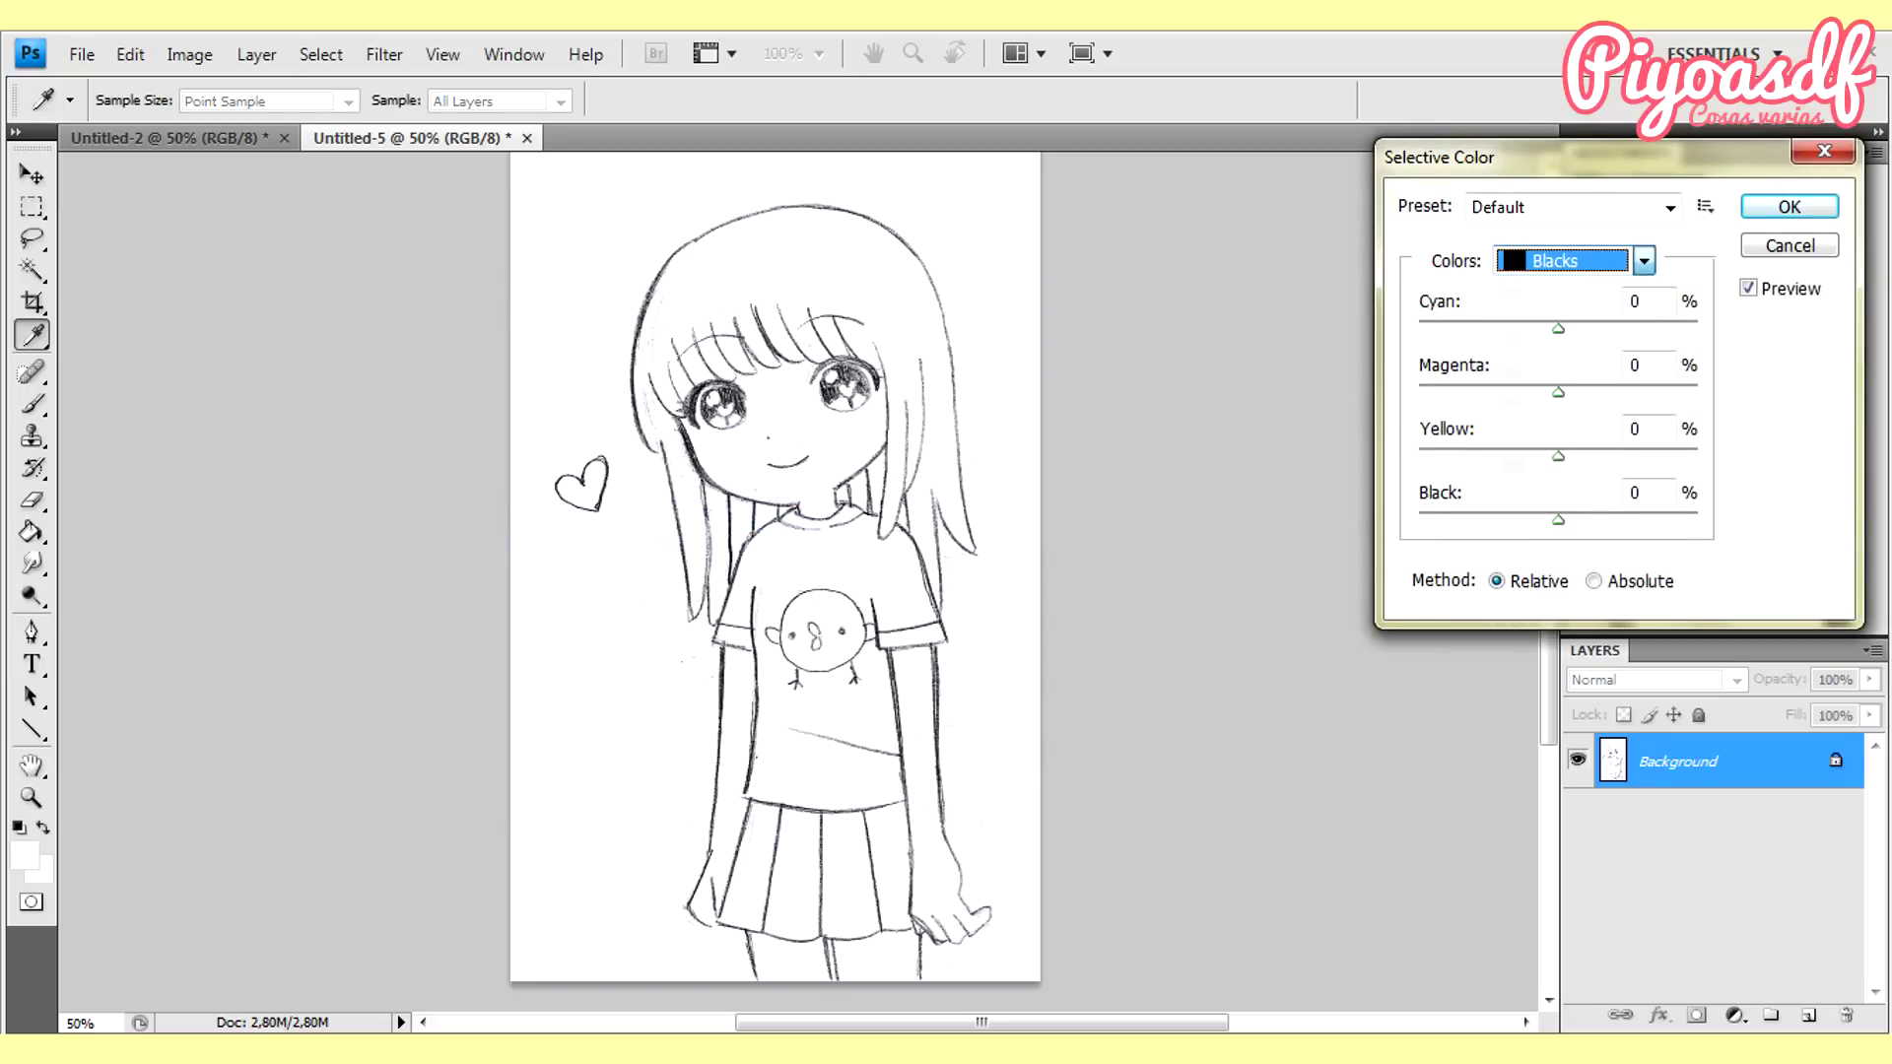
mouse_move(1558, 520)
mouse_down()
mouse_move(1697, 520)
mouse_move(1602, 520)
mouse_up()
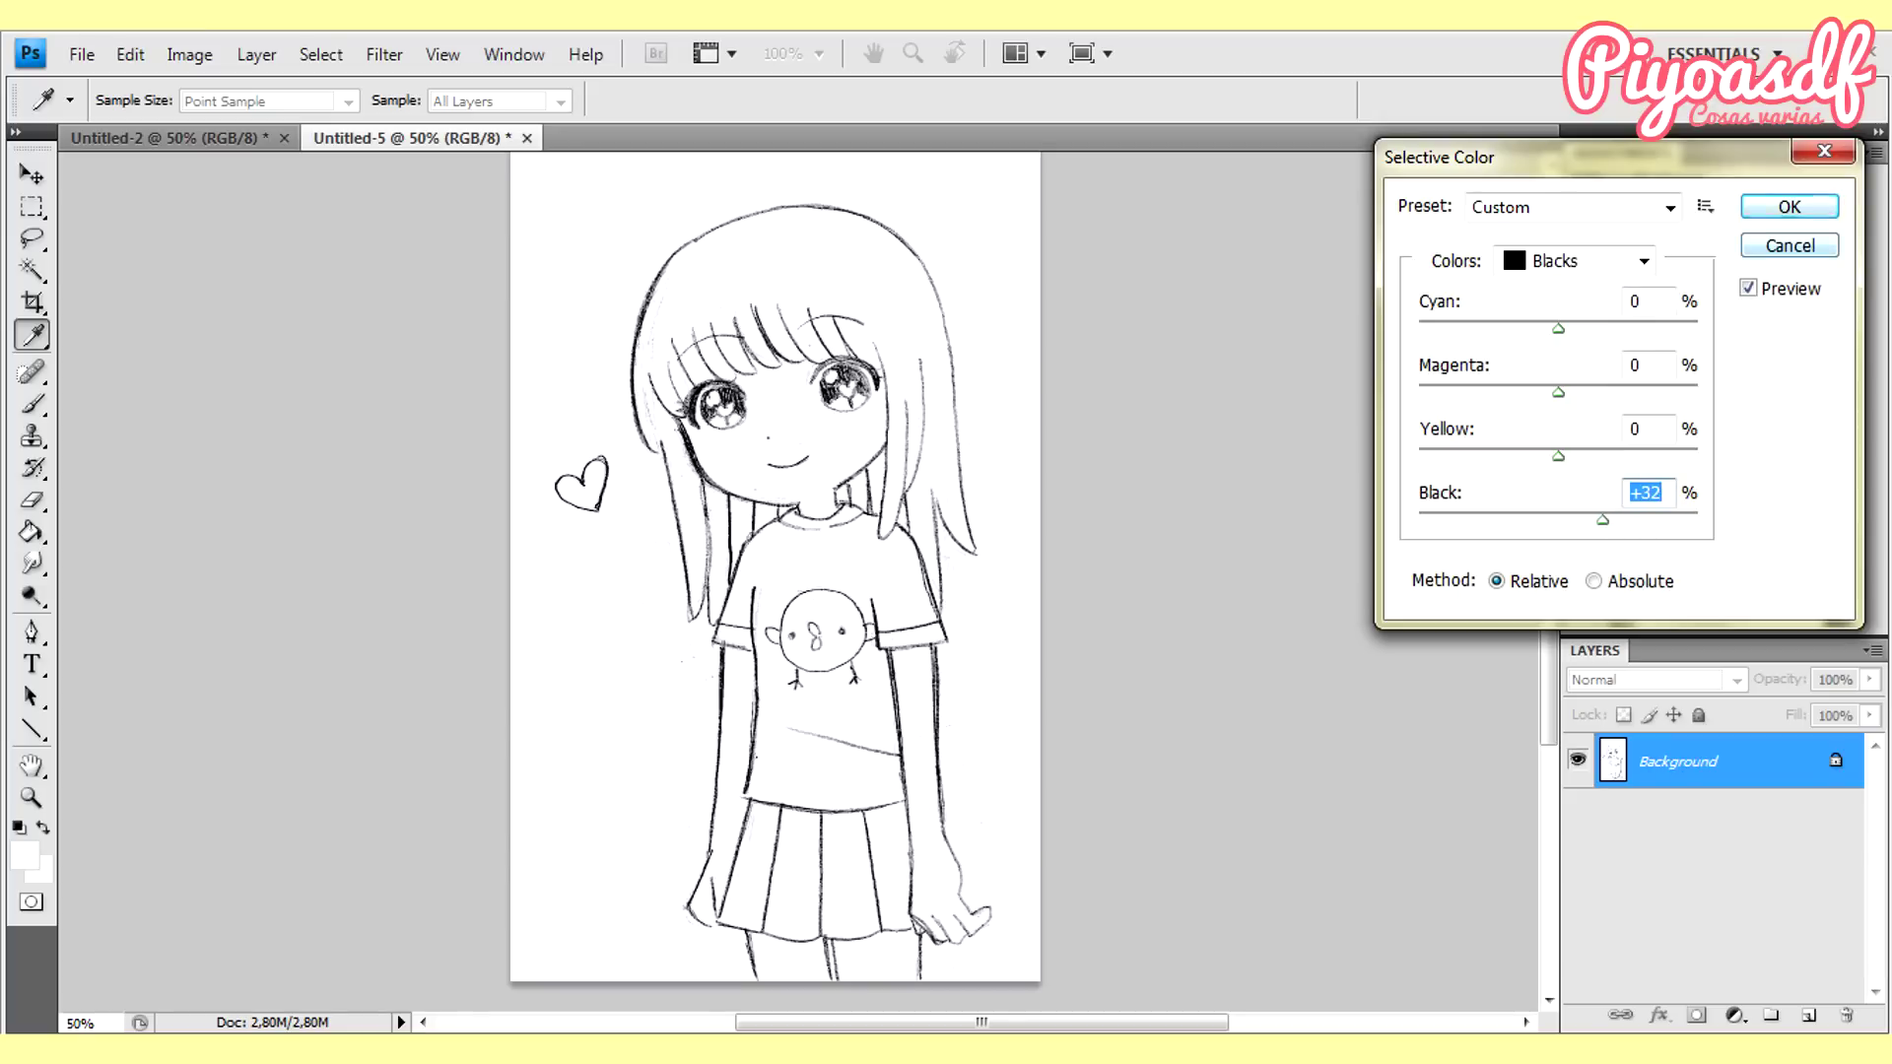
key(Return)
Step: Clone clean white paper over the stray specks on the girl's face using the Clone Stamp with a 30 px brush
key(z)
click(789, 453)
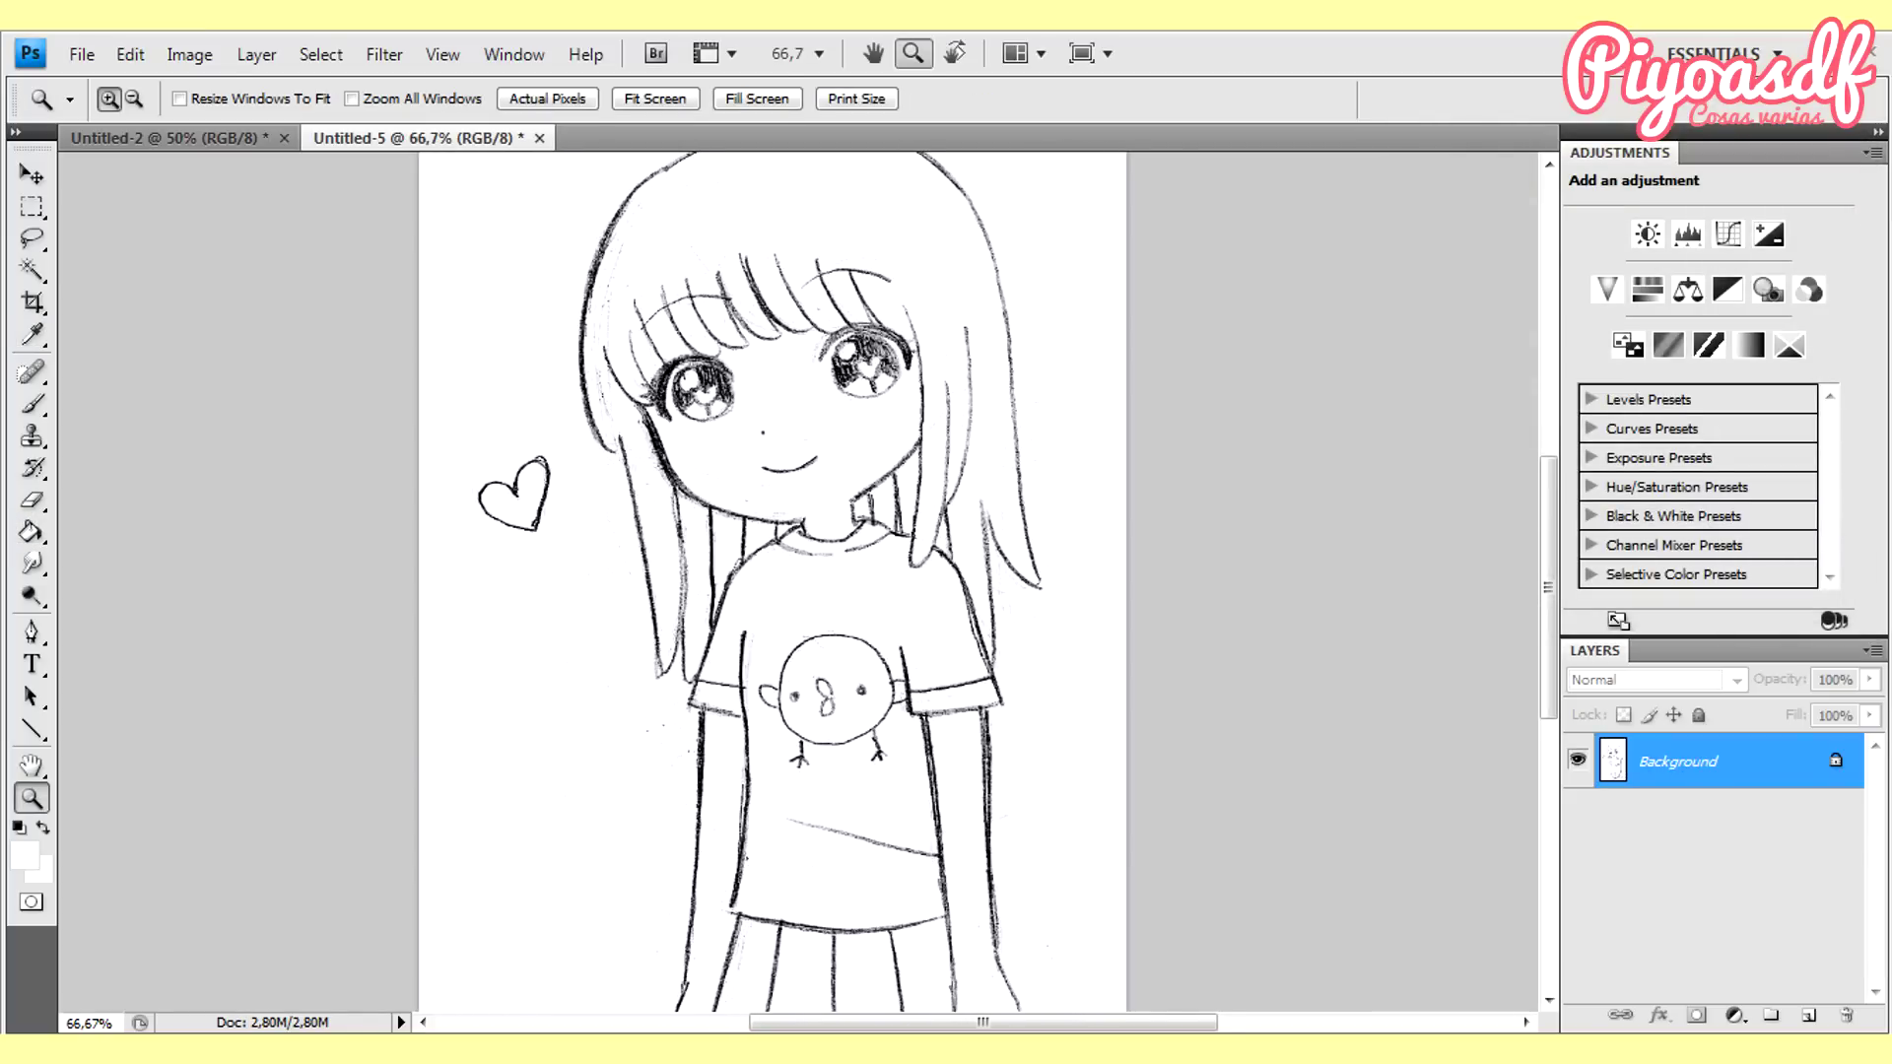
click(784, 449)
click(785, 449)
mouse_move(784, 449)
mouse_down()
mouse_move(733, 733)
mouse_move(719, 609)
mouse_up()
key(s)
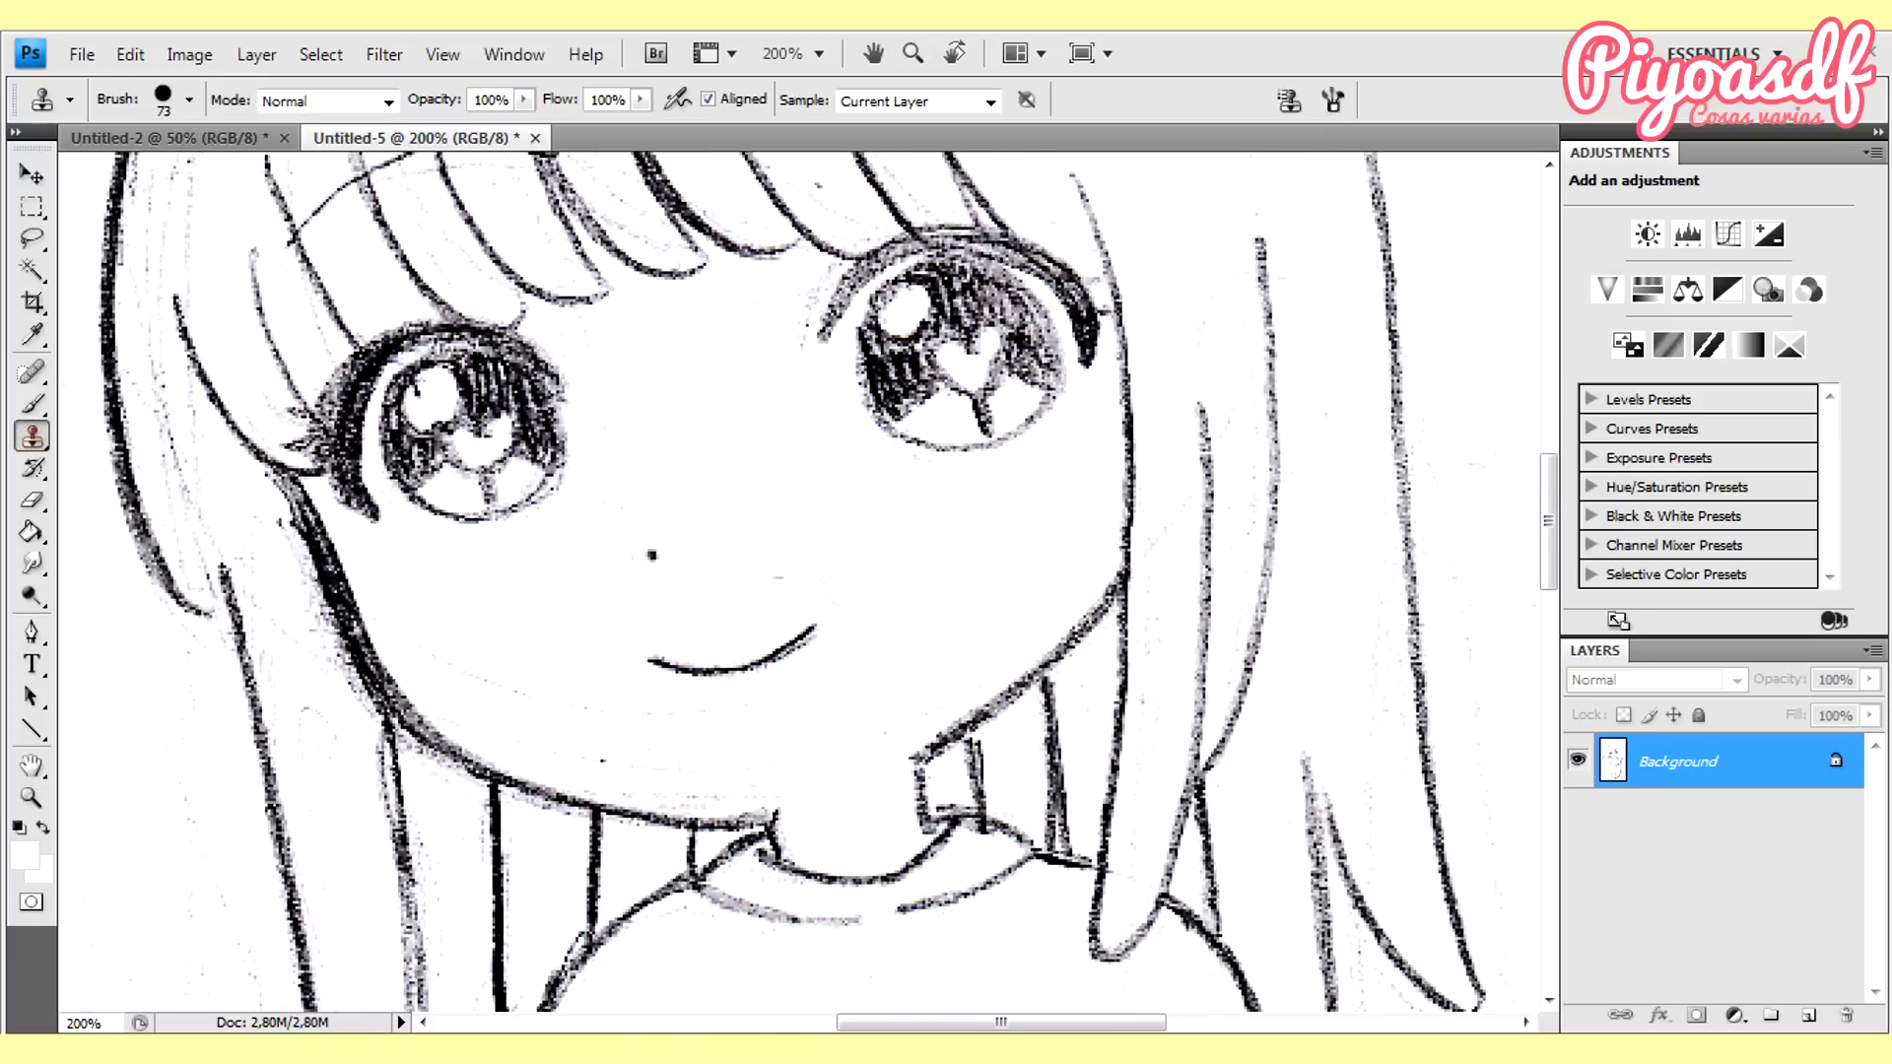
right_click(948, 552)
text(30)
key(Return)
drag(474, 580, 511, 866)
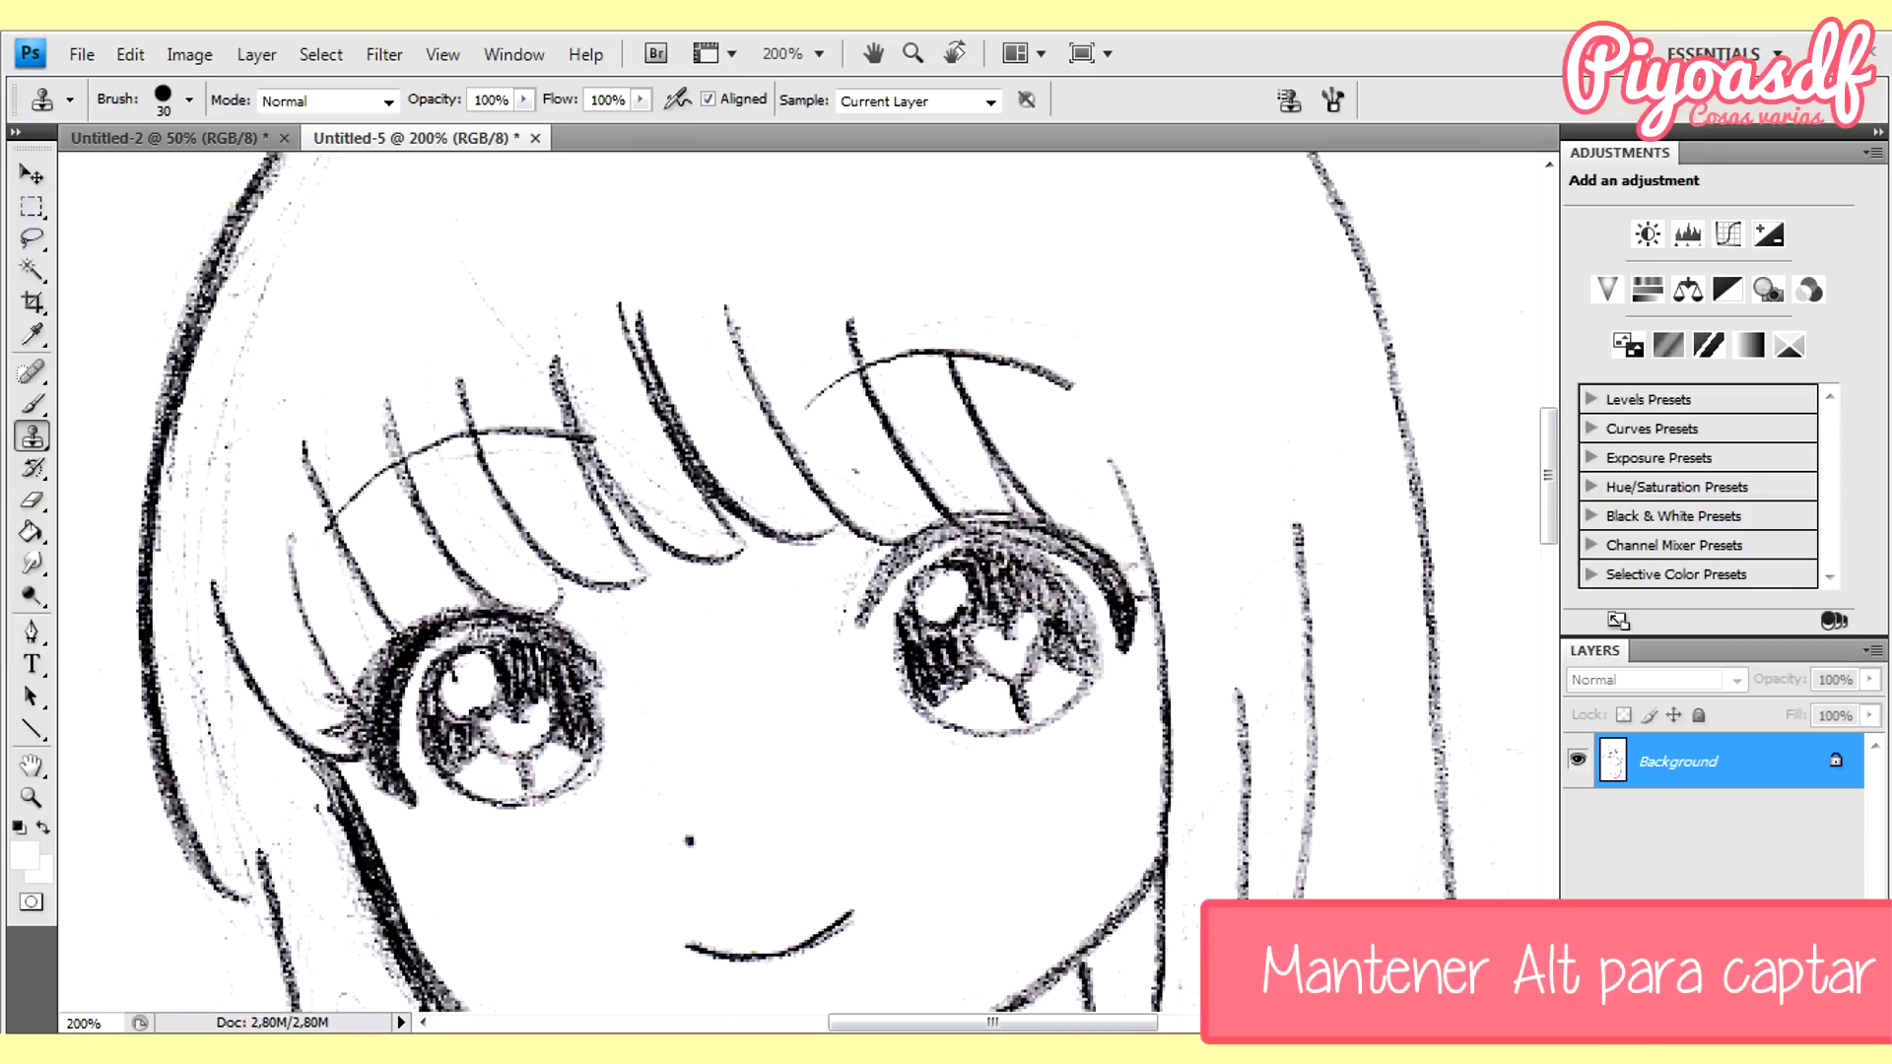
right_click(988, 472)
drag(1055, 530, 1041, 529)
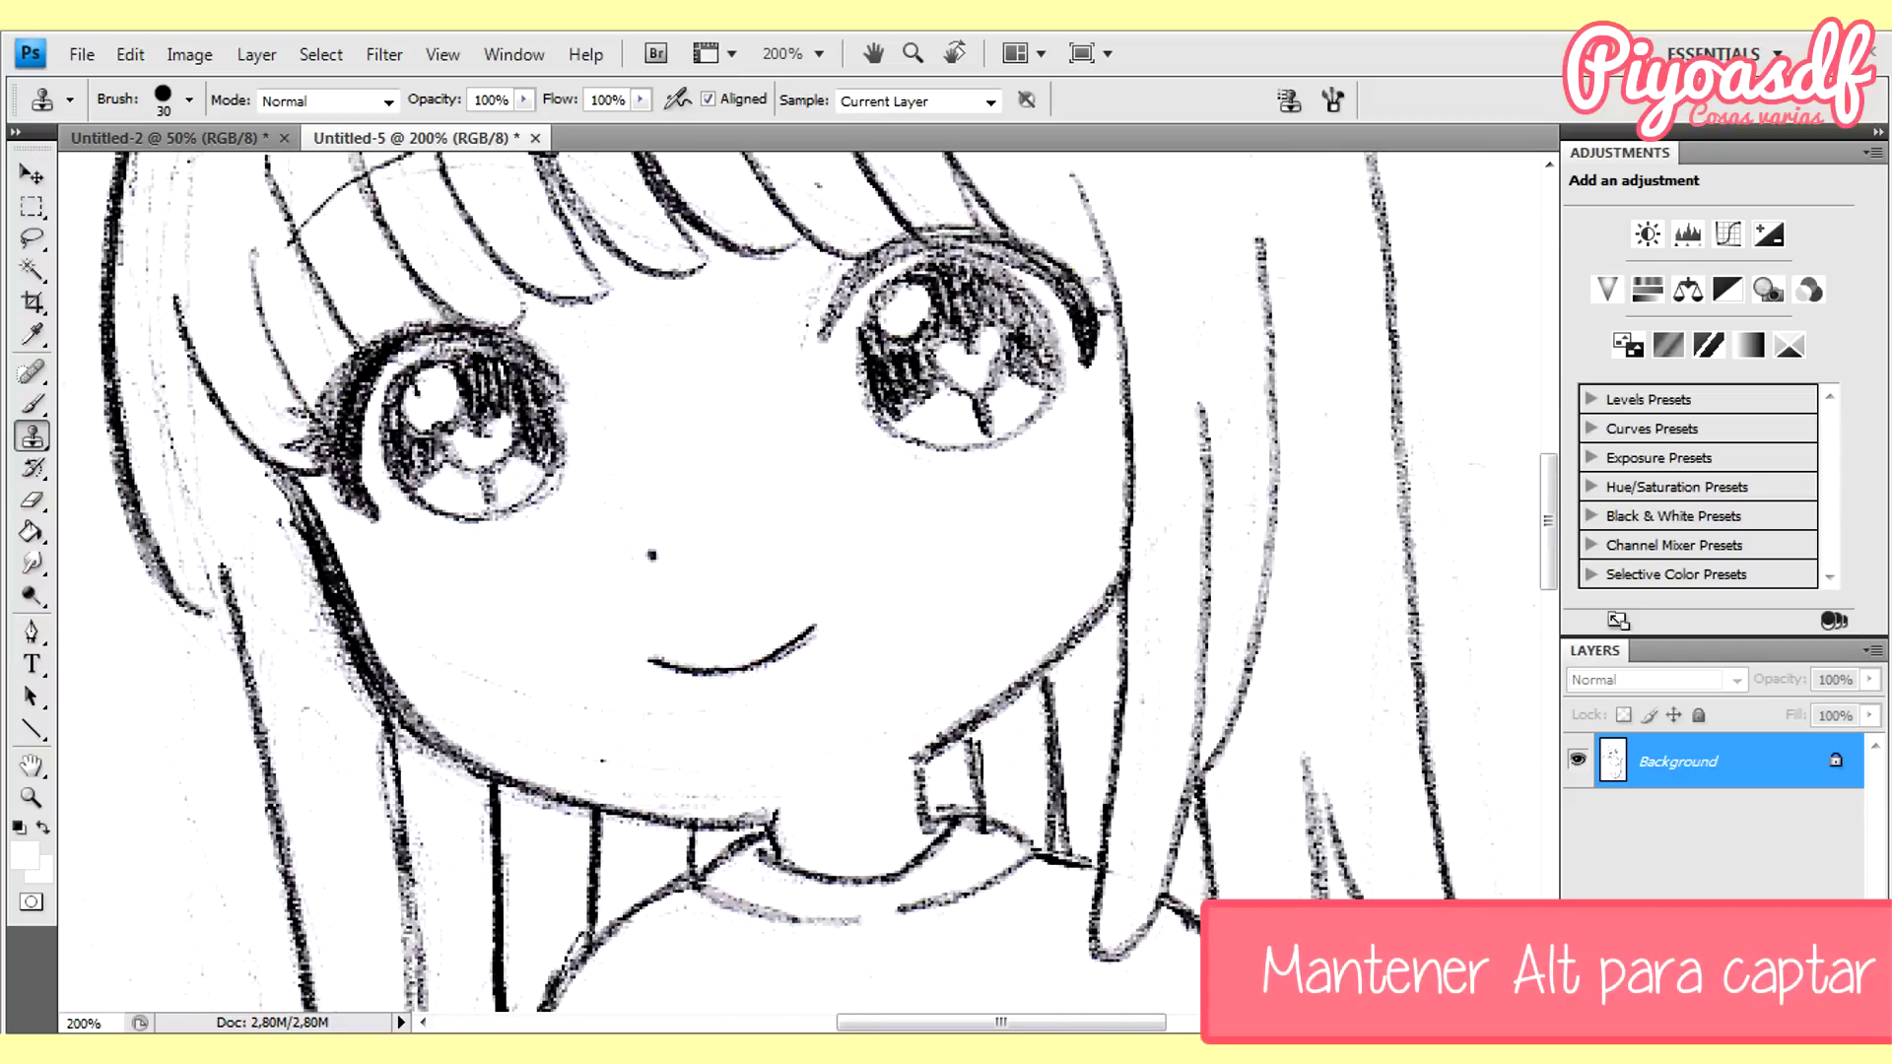
drag(683, 755, 704, 761)
click(657, 742)
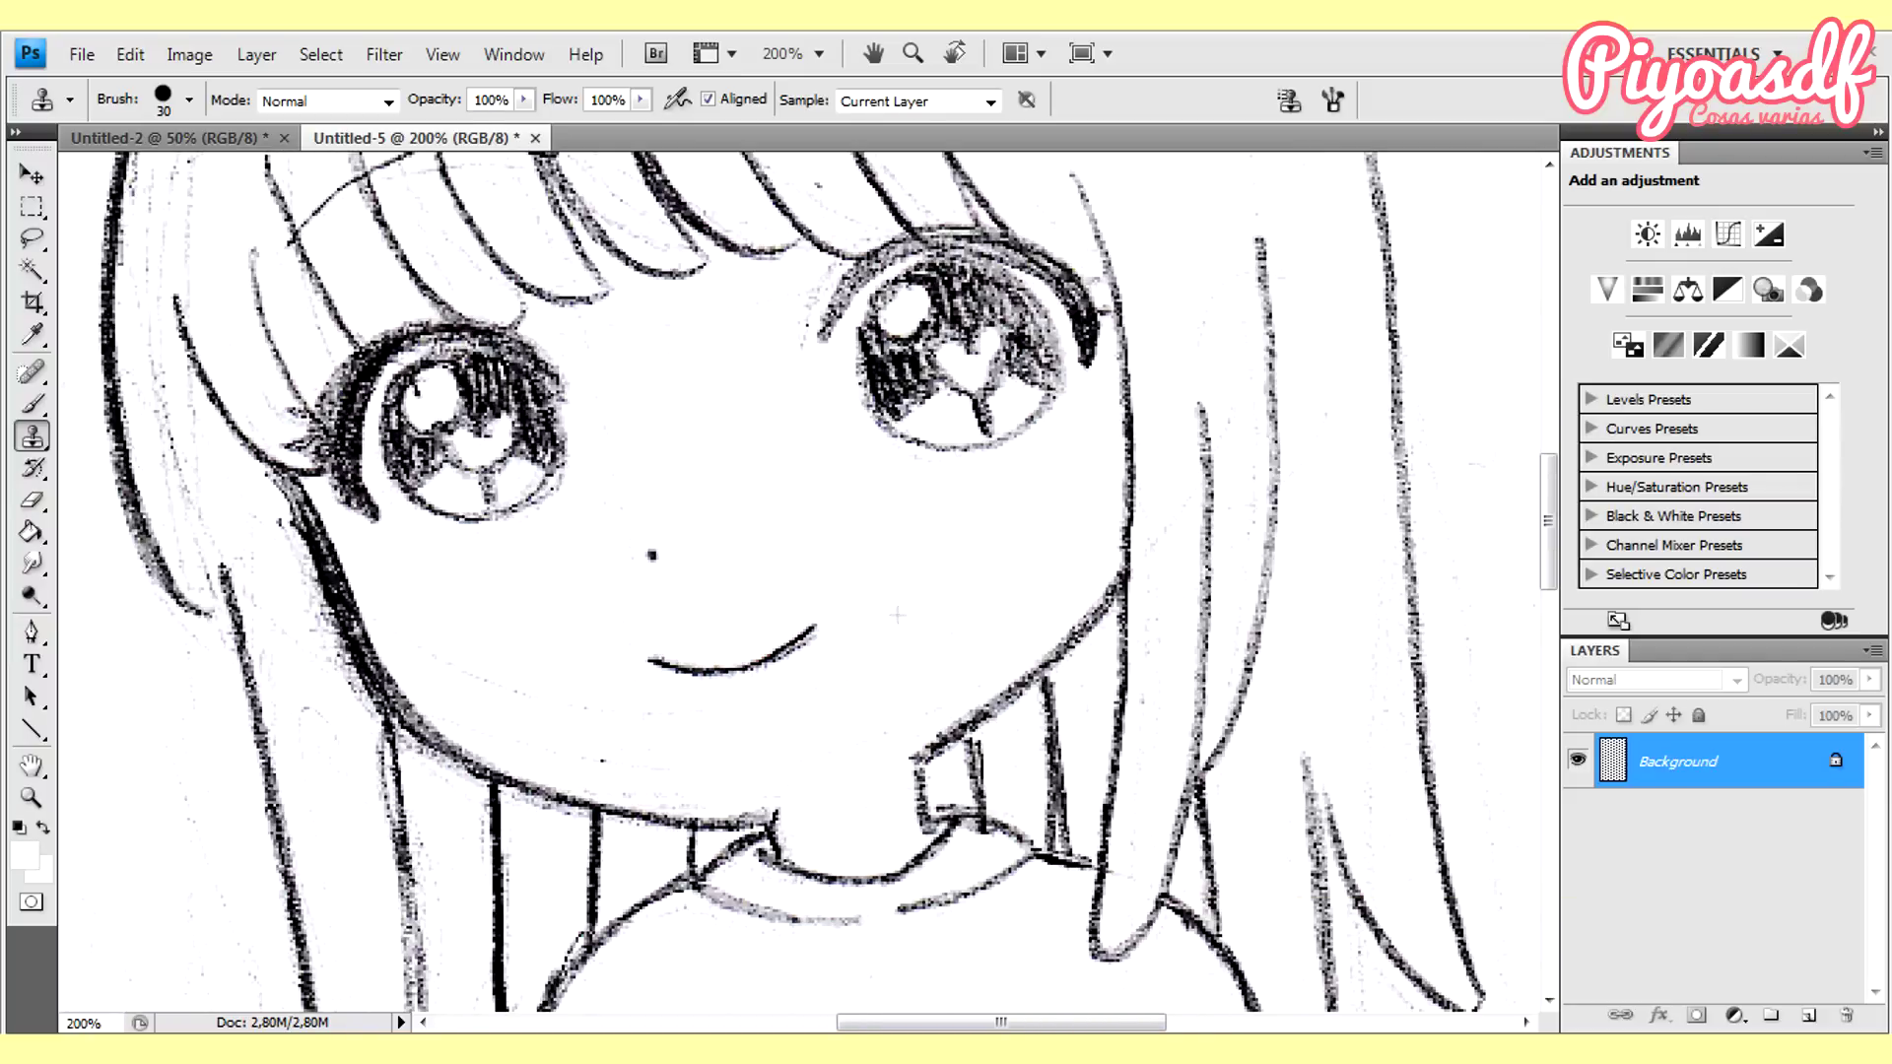
Step: Reduce the Clone Stamp brush to 20 px and cover the remaining specks around the fringe and face with sampled white
drag(953, 188, 990, 473)
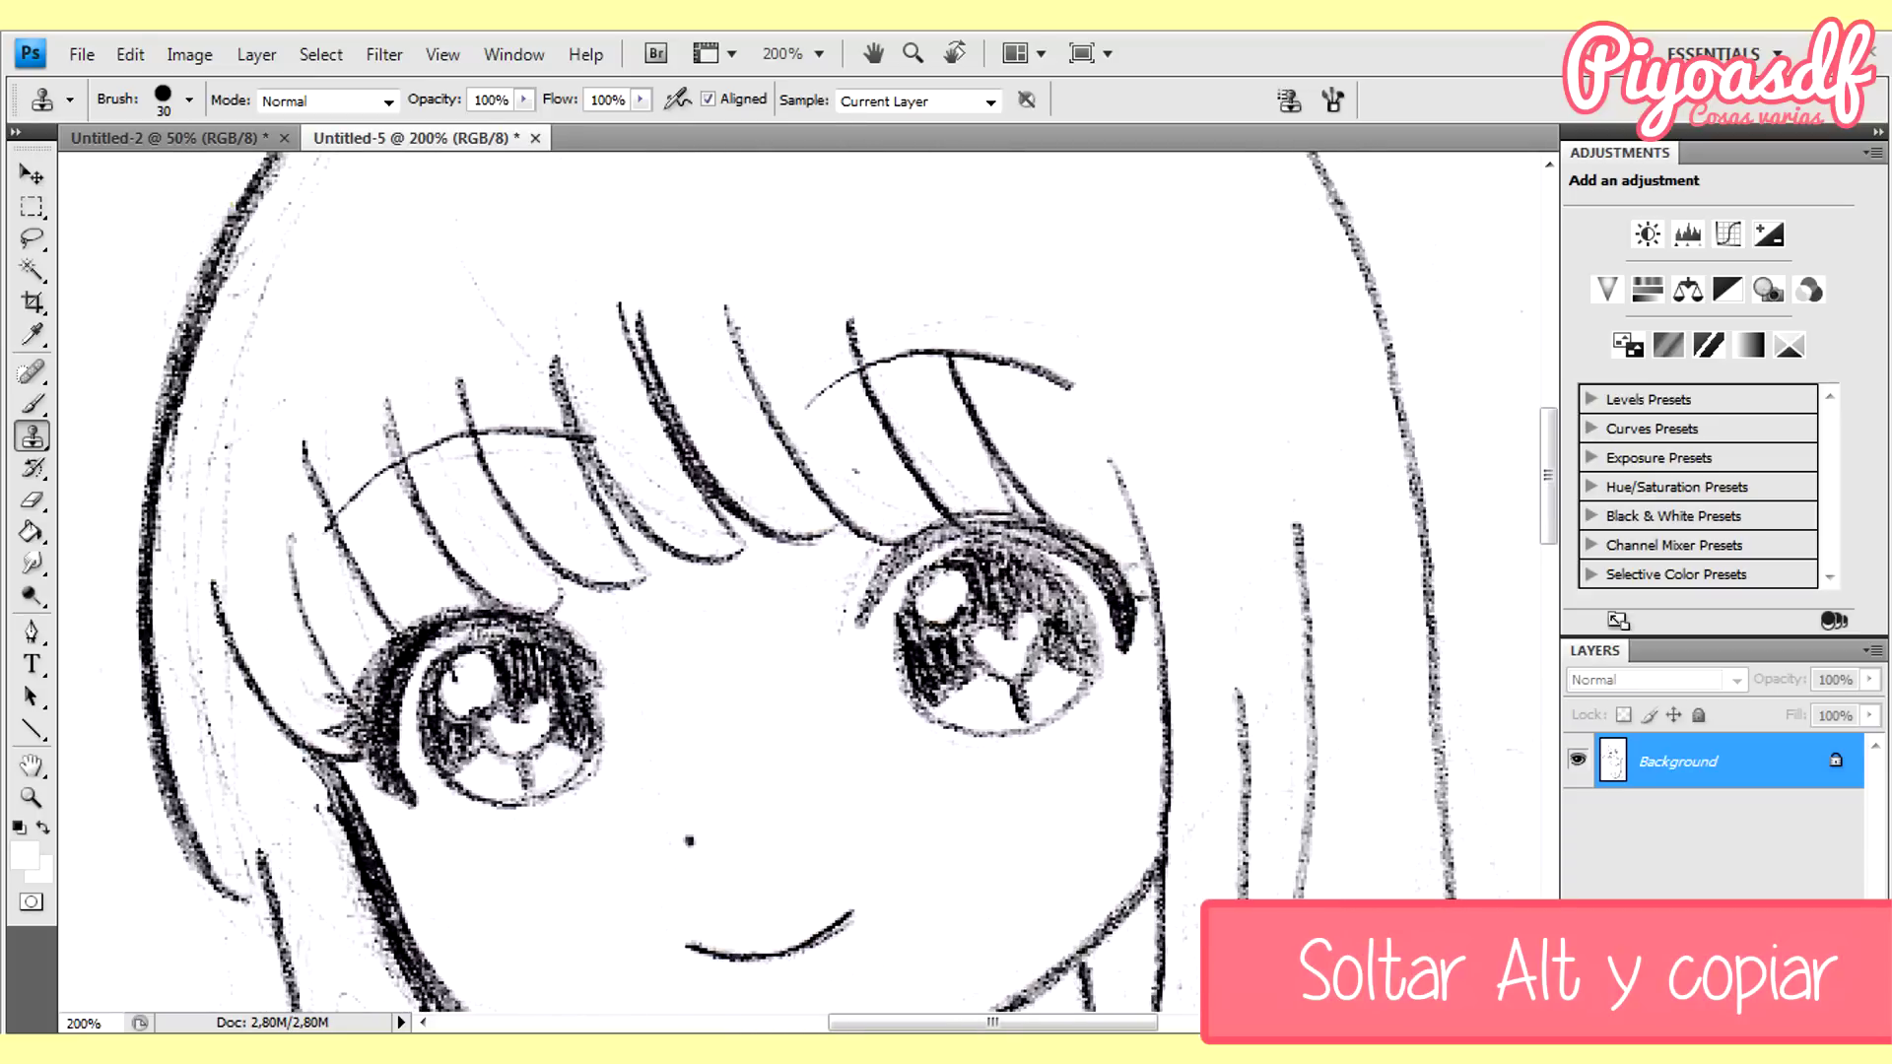
right_click(991, 474)
drag(1054, 529, 1040, 529)
click(841, 430)
alt+click(840, 430)
drag(855, 788, 877, 414)
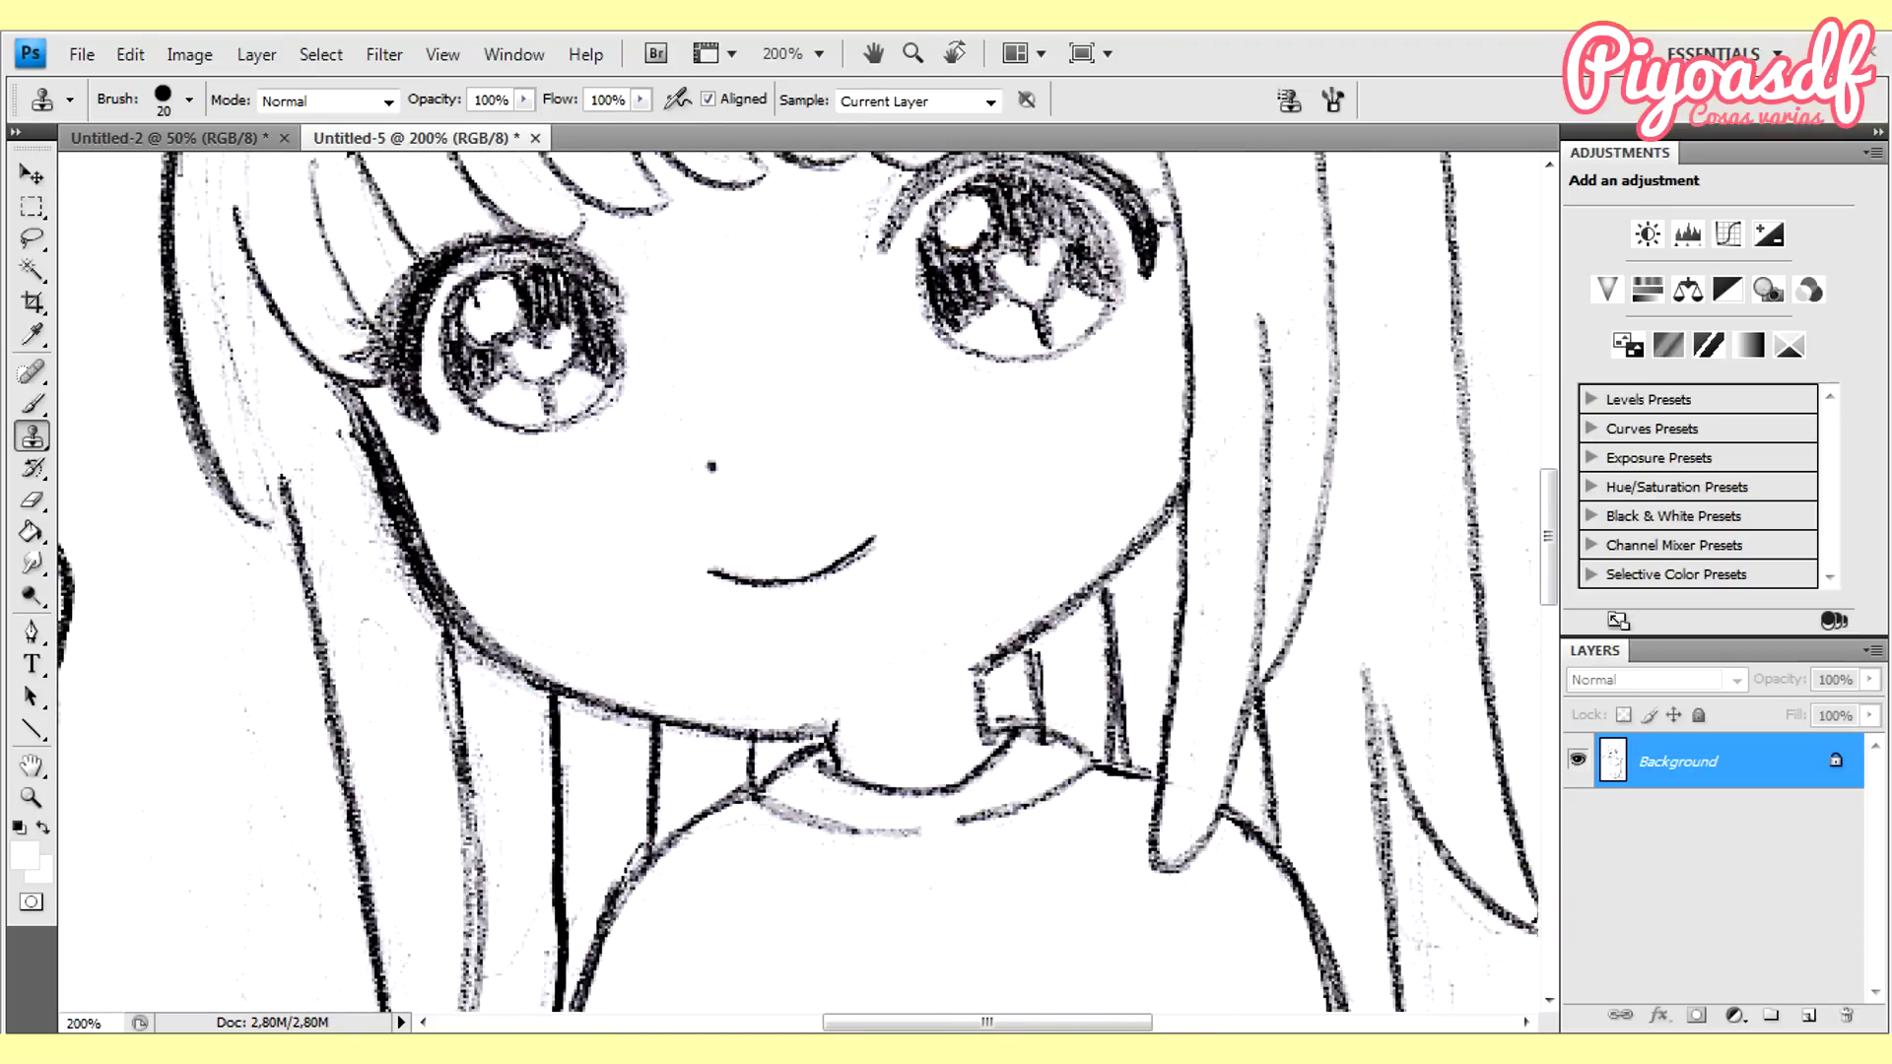
key(z)
alt+click(1001, 452)
alt+click(1000, 451)
alt+click(1000, 452)
alt+click(1001, 451)
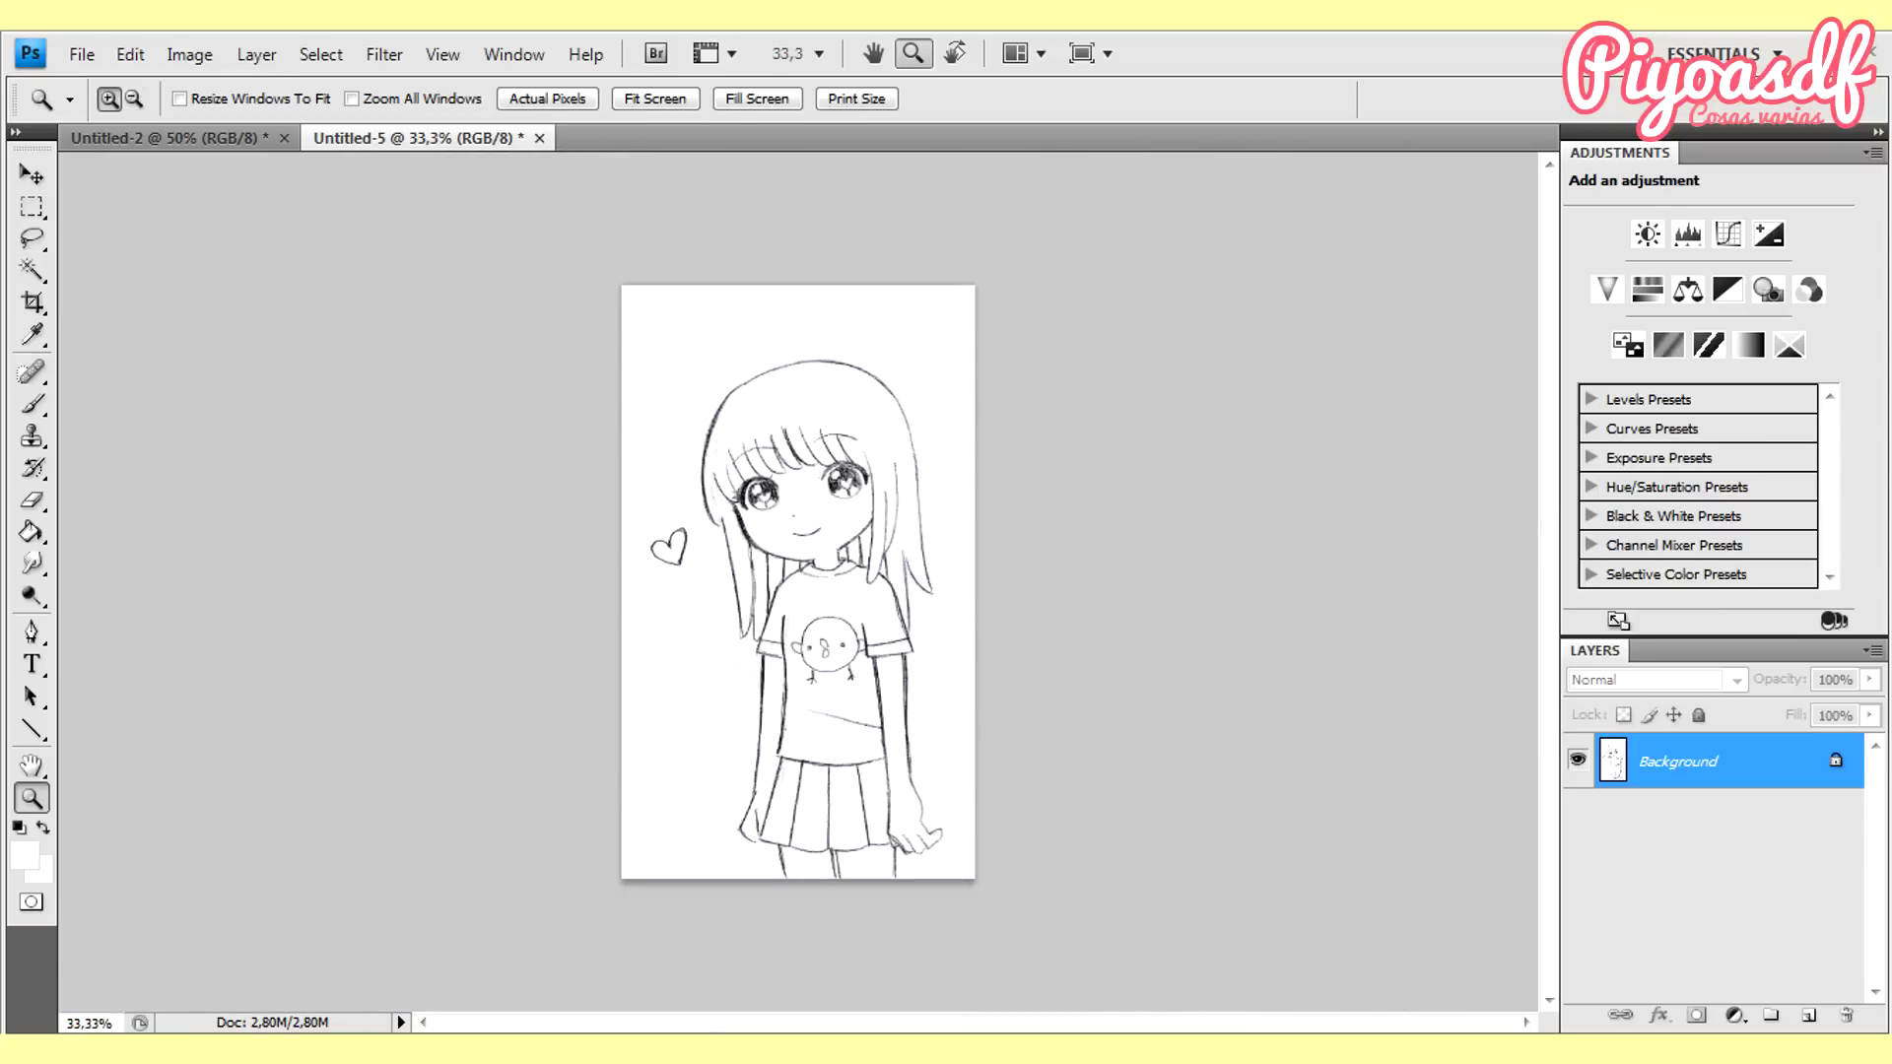
Step: In holi2.jpg, duplicate the Background as "lineart", hide the original, and add an empty layer named "color" between them
key(ctrl+plus)
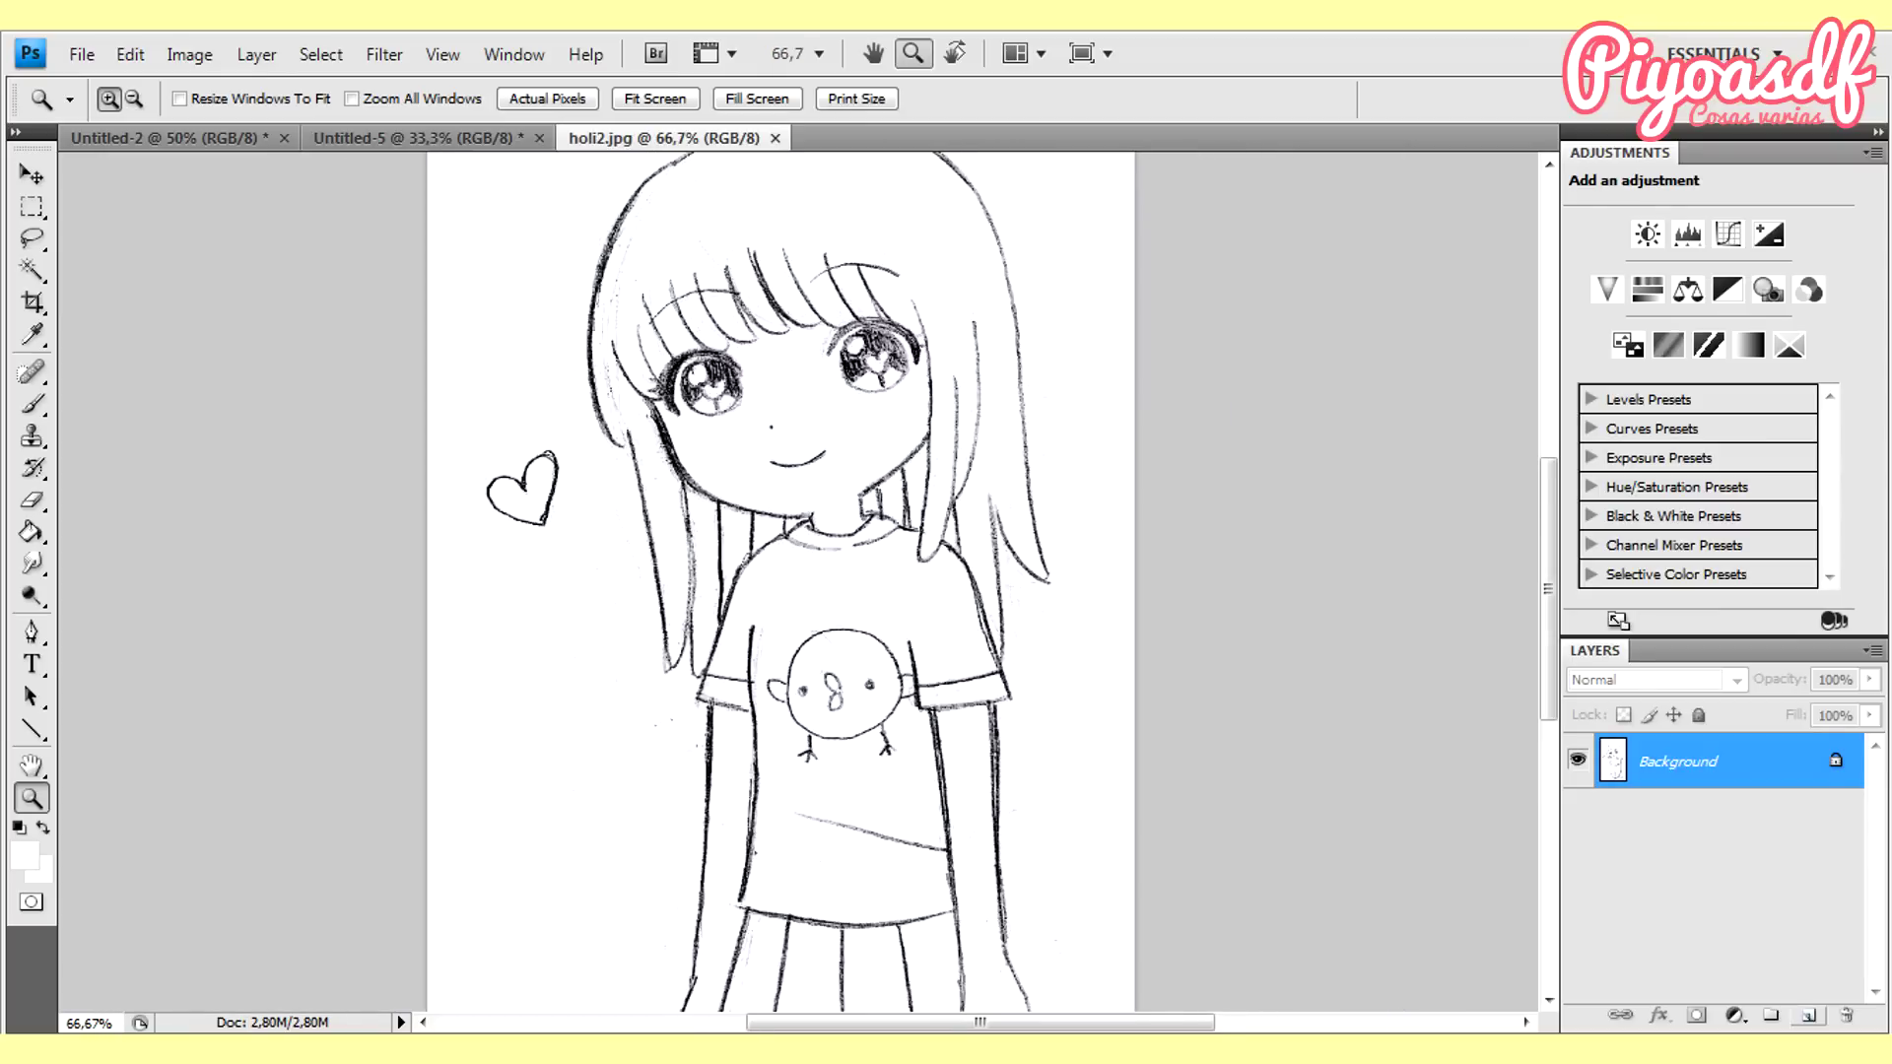
click(1809, 1015)
drag(1676, 816, 1809, 1015)
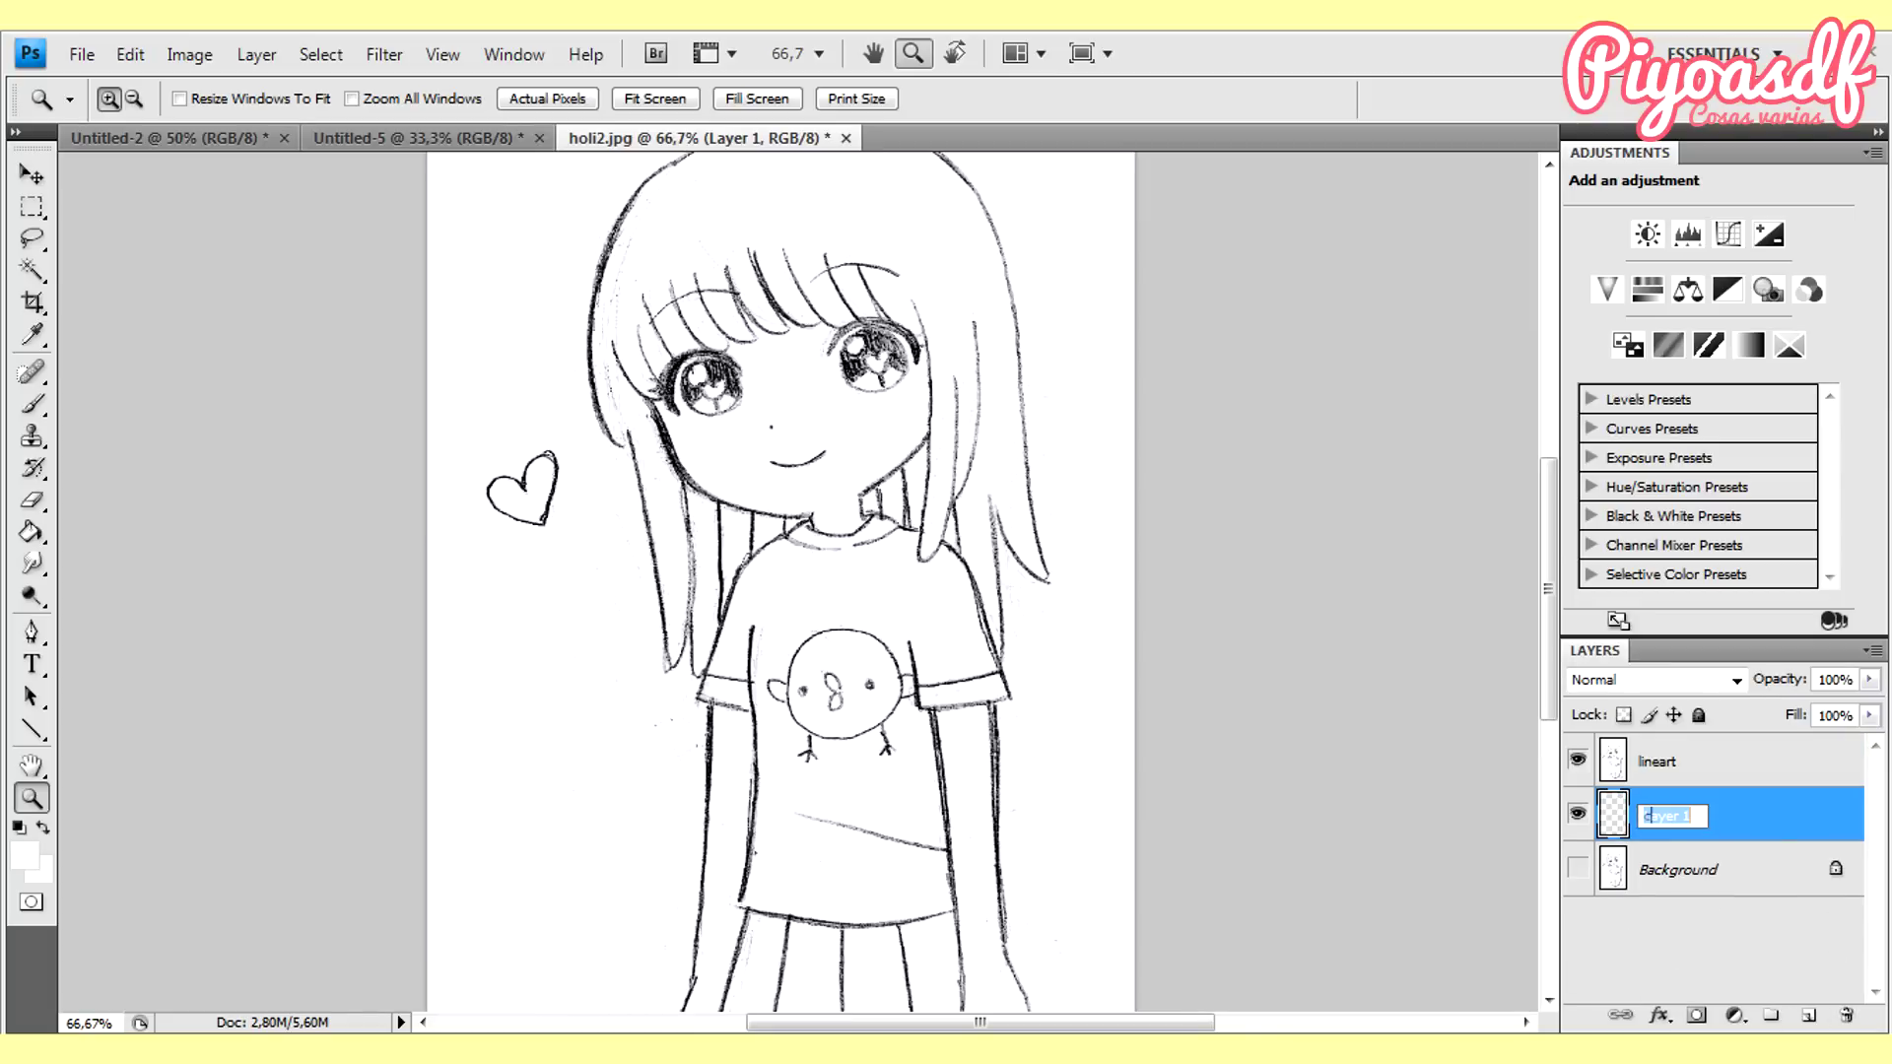
text(color)
key(Return)
Step: Set the blend mode of the lineart layer to Multiply
click(1715, 762)
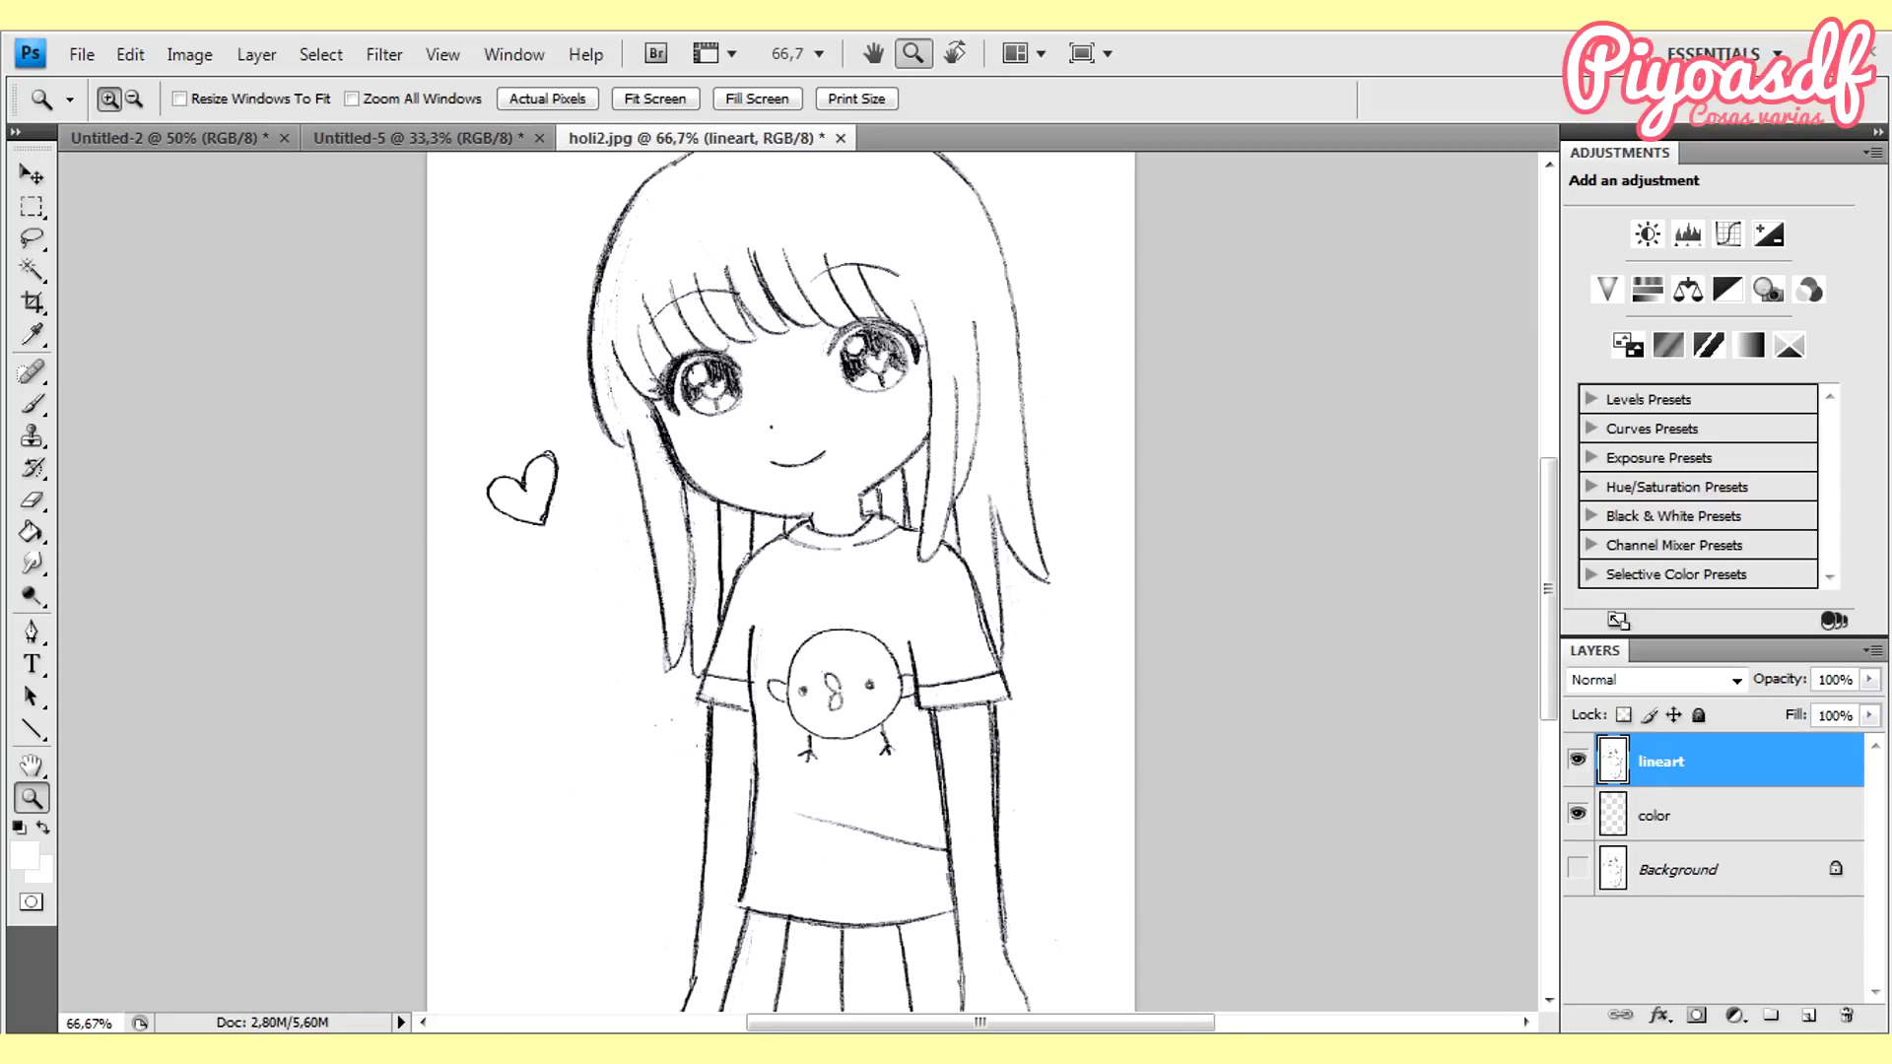
click(1736, 681)
click(1636, 130)
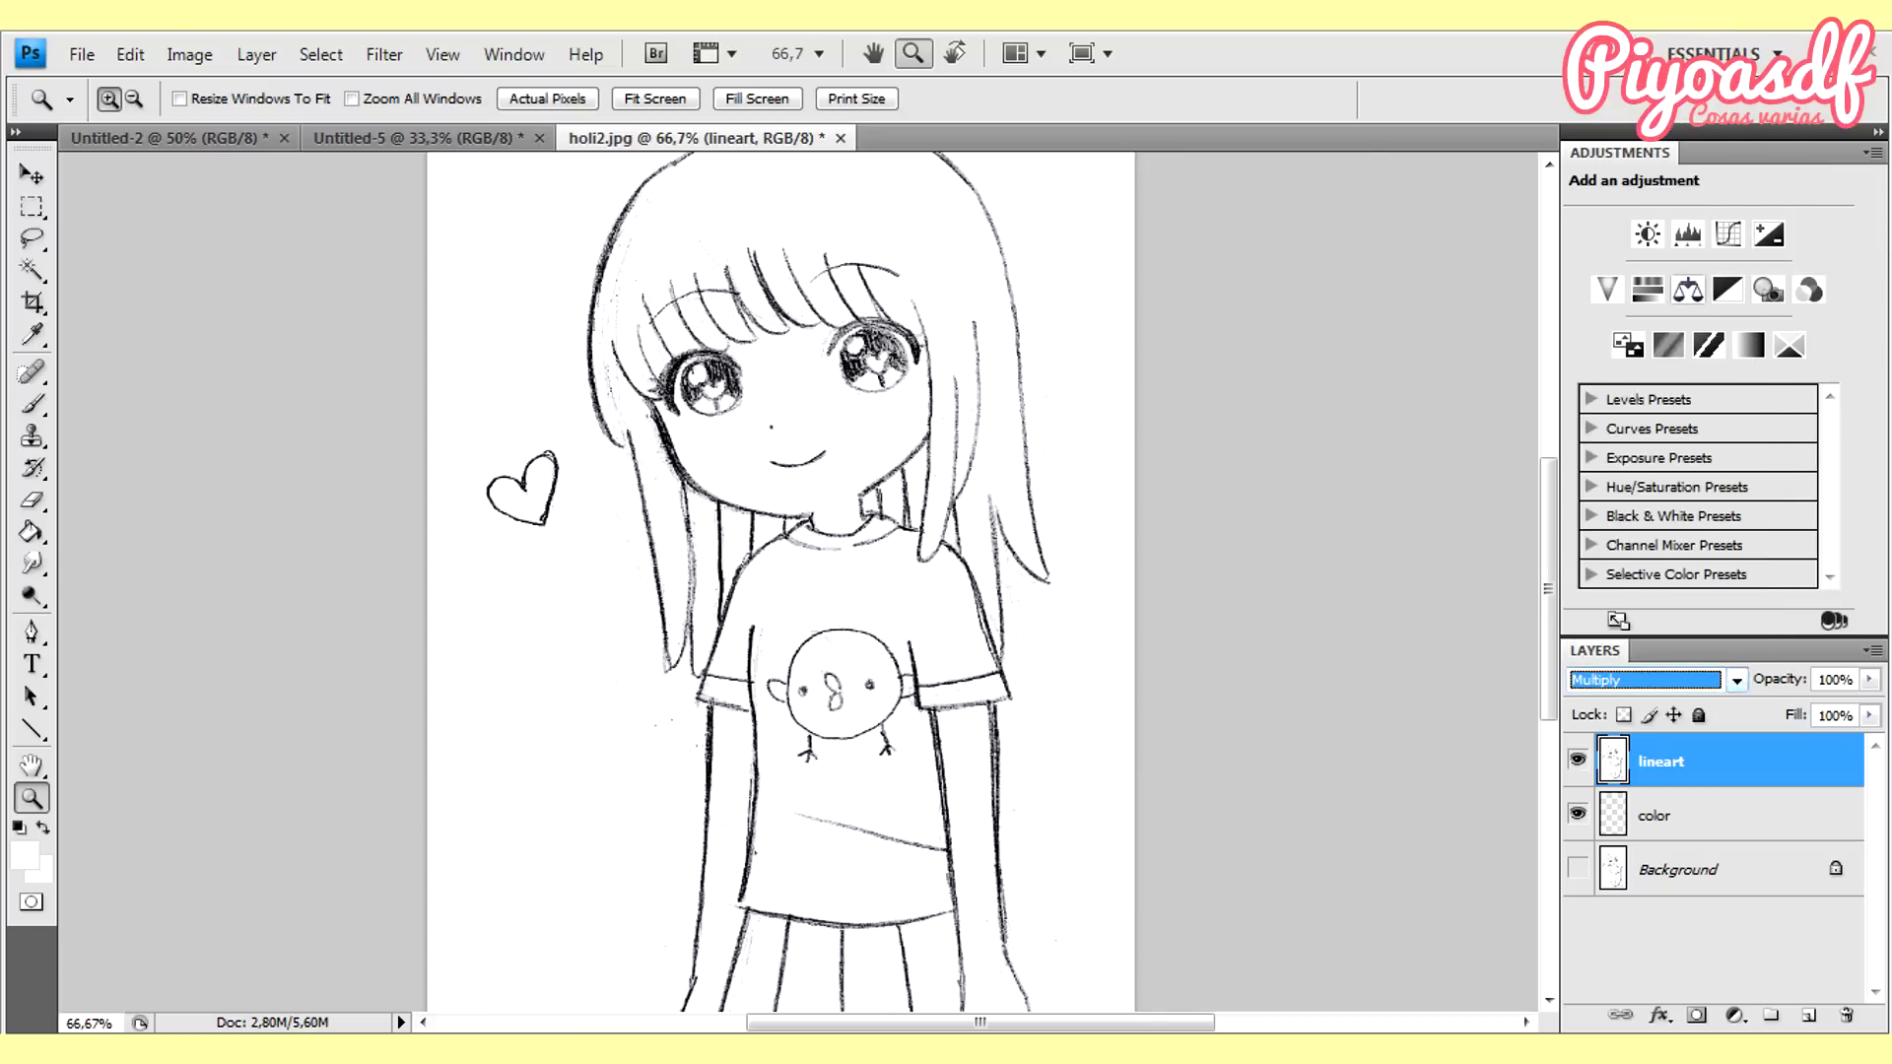
Step: Change the foreground colour to blue 4545db and paint broad brush strokes across the girl's face and torso on the color layer
click(1714, 816)
click(25, 855)
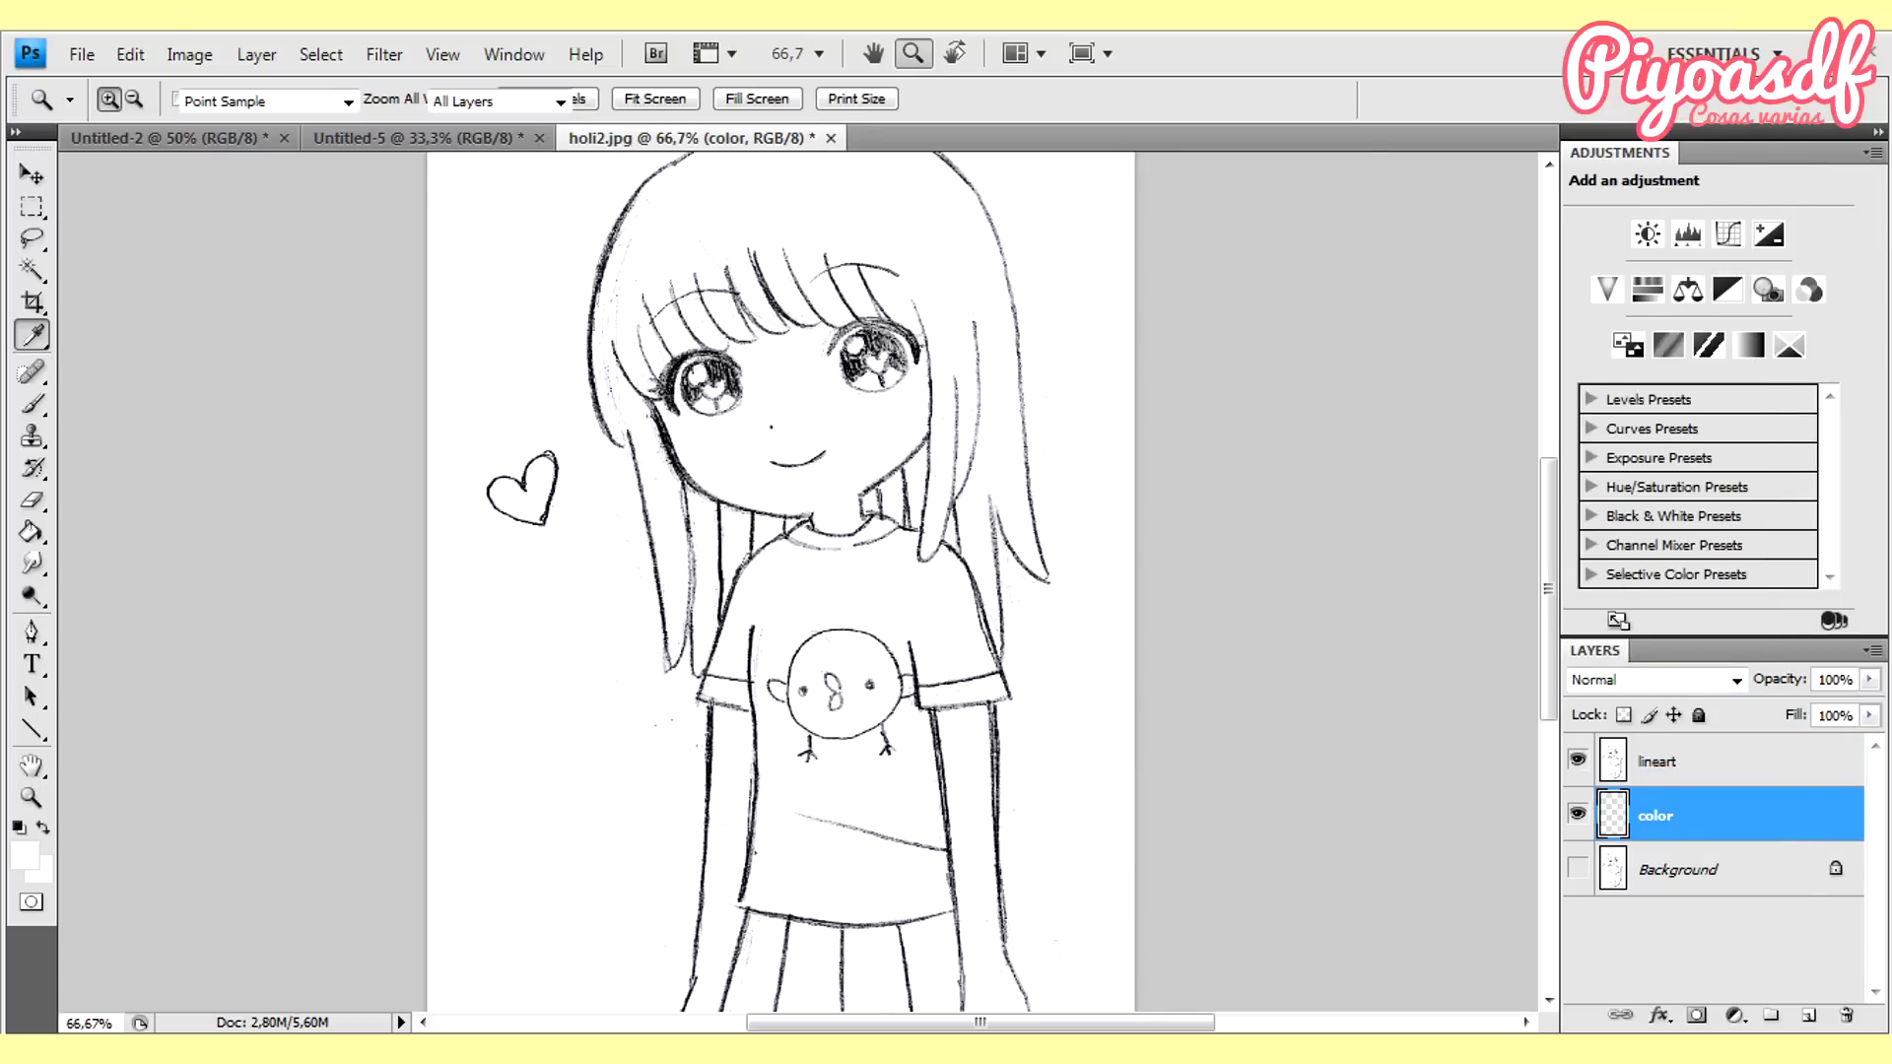
click(1307, 661)
click(1696, 596)
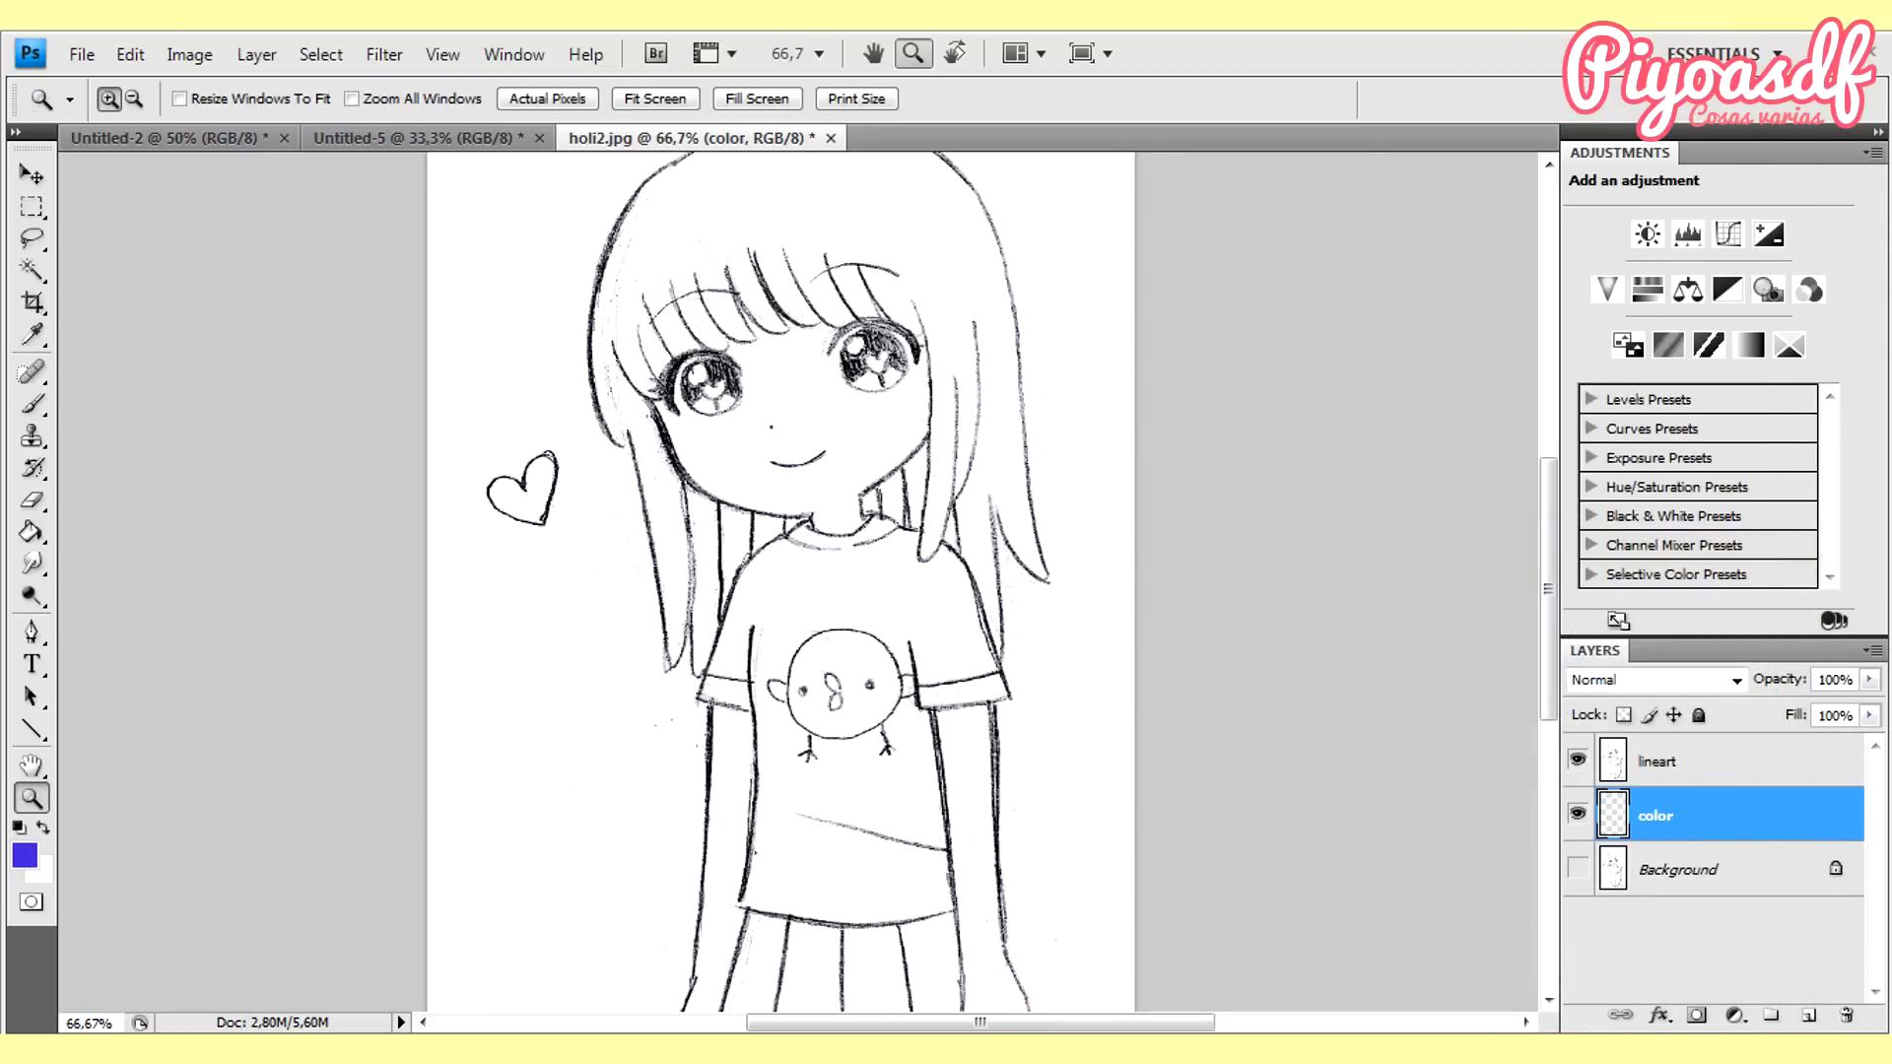
key(b)
drag(589, 469, 1012, 469)
drag(1093, 533, 598, 533)
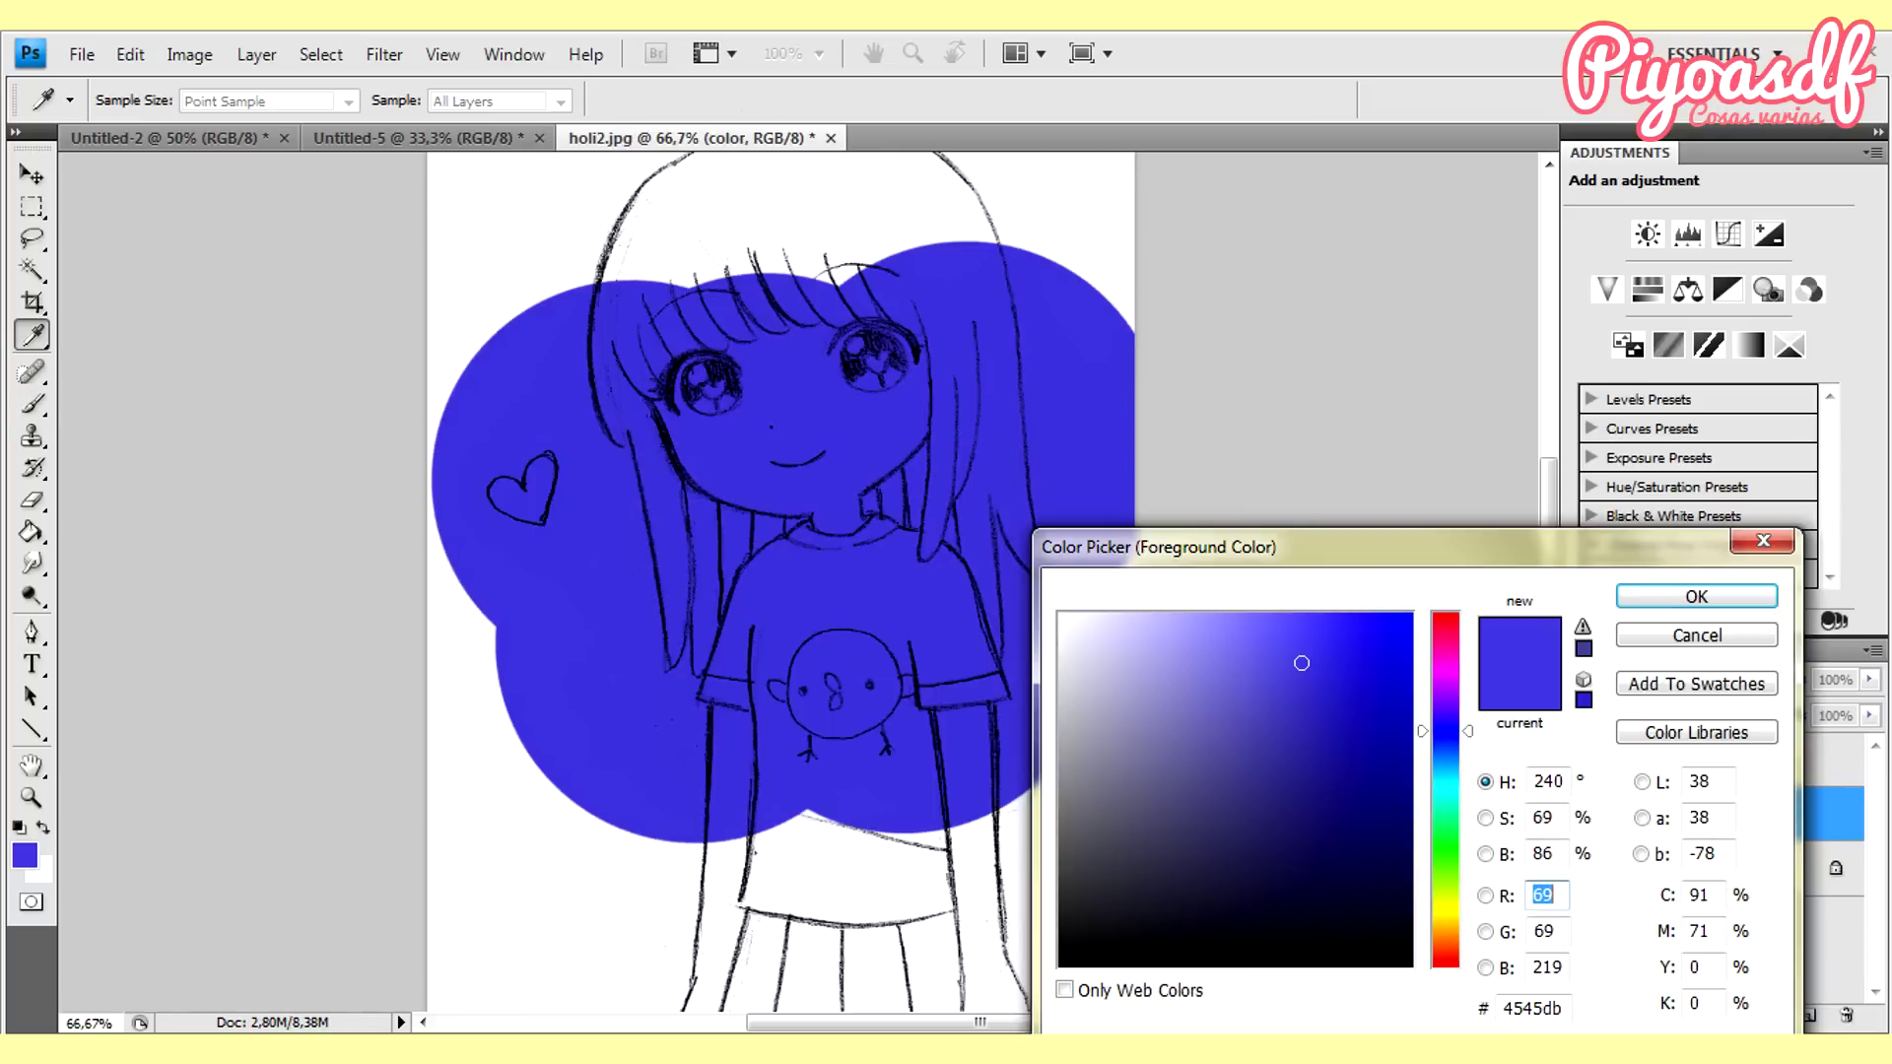
Step: Switch the foreground colour to magenta and paint broad strokes over the girl's head and hair on the color layer
drag(1449, 684, 1449, 617)
click(1696, 596)
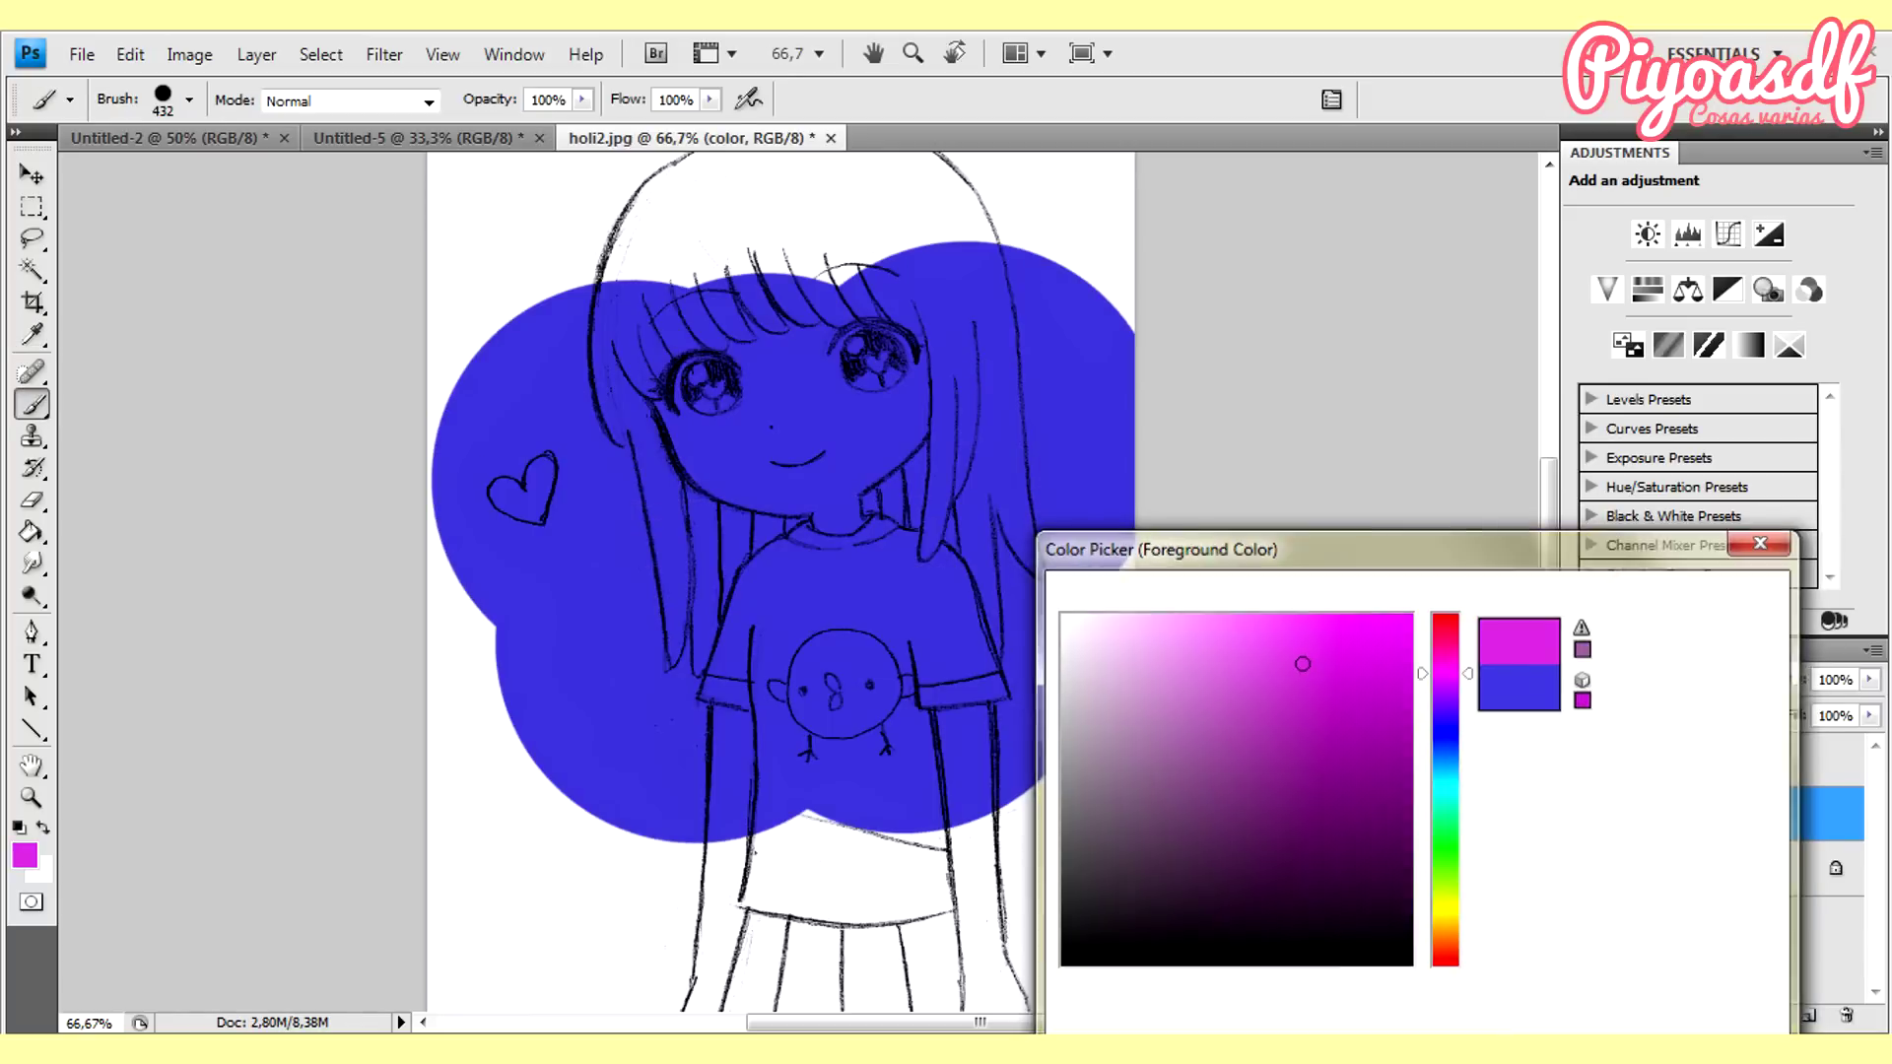
drag(641, 340, 975, 340)
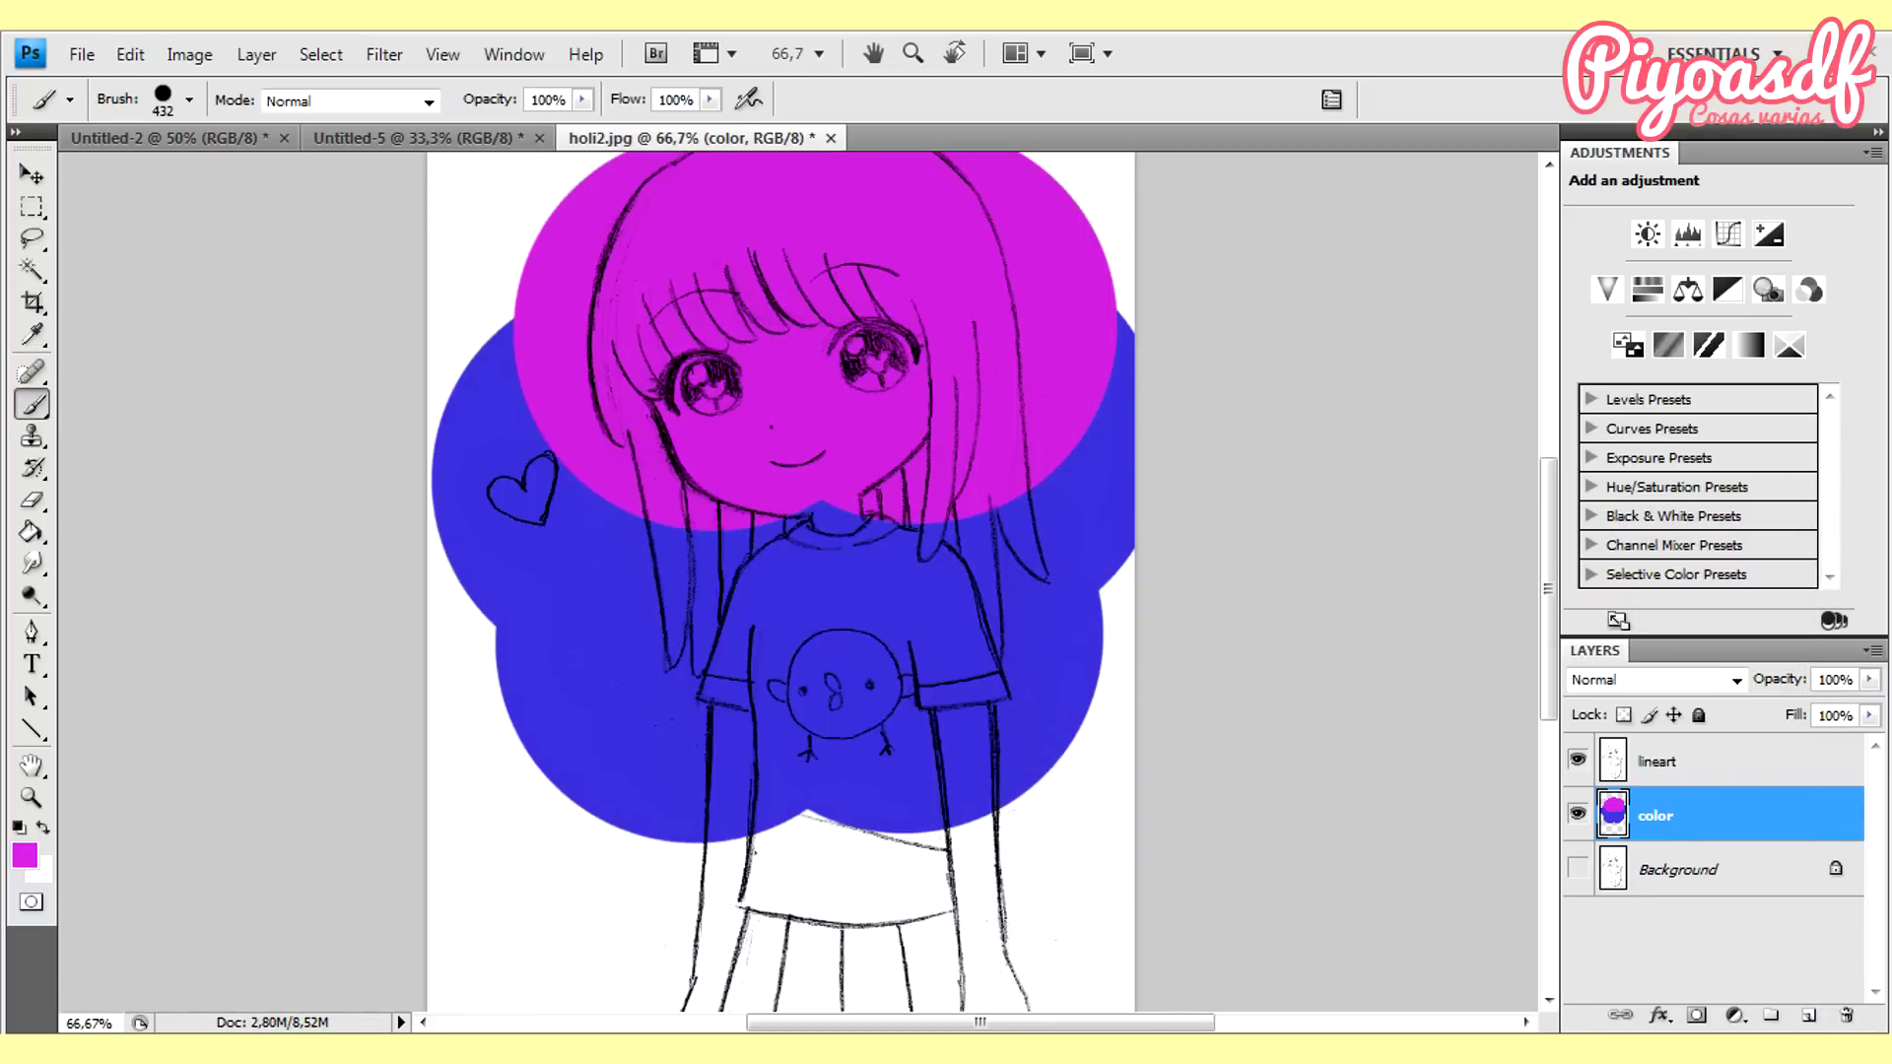
drag(975, 340, 867, 493)
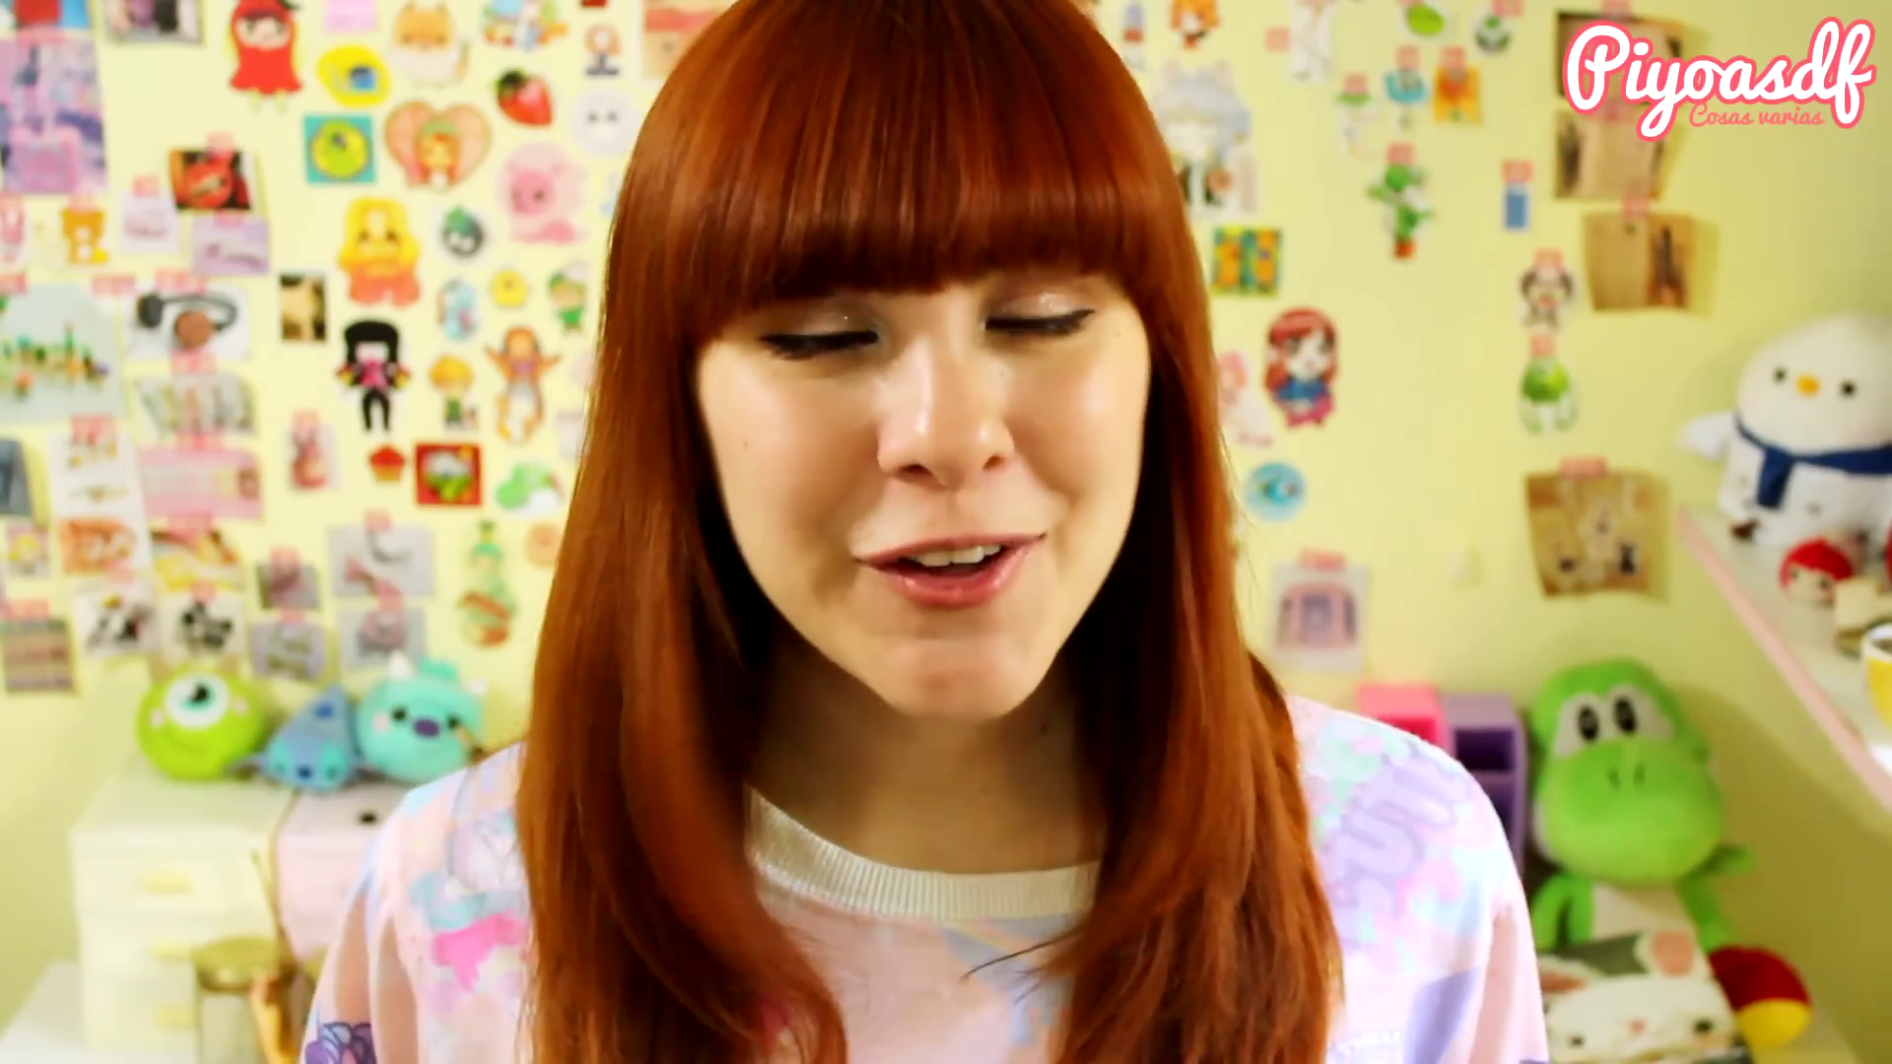